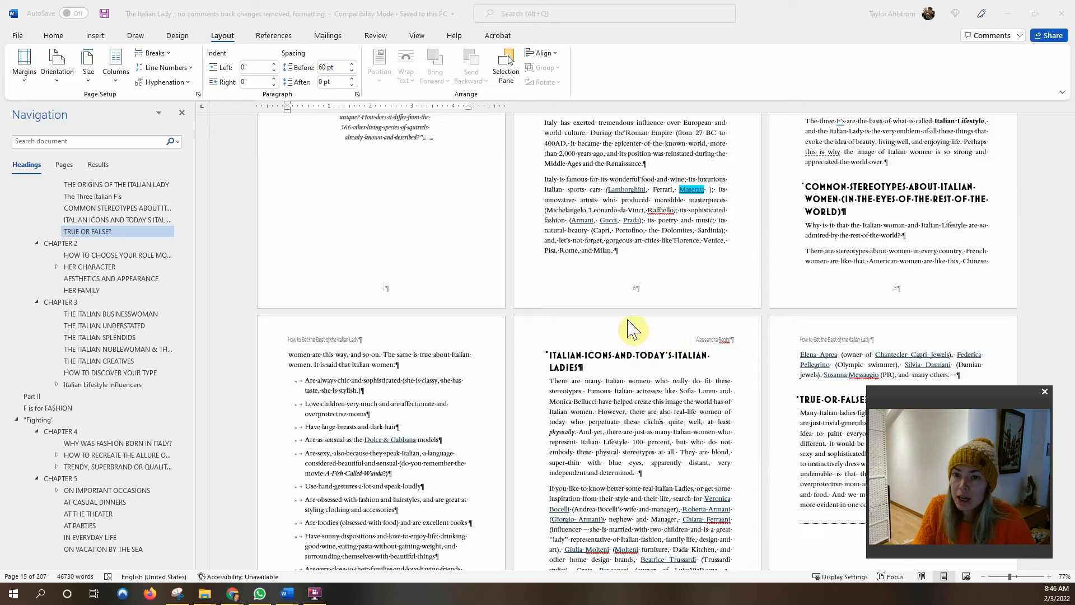
Check the manuscript's headers by briefly entering and leaving header editing.
{"action": "scroll", "coordinate": [600, 331], "scroll_direction": "up", "scroll_amount": 3}
{"action": "scroll", "coordinate": [599, 330], "scroll_direction": "up", "scroll_amount": 2}
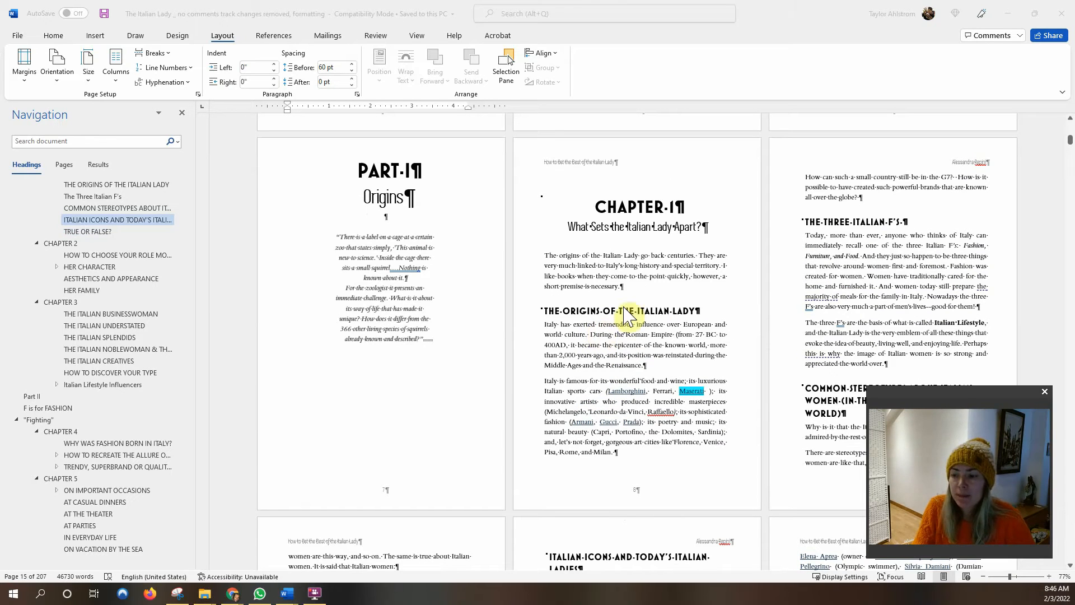
{"action": "scroll", "coordinate": [779, 322], "scroll_direction": "up", "scroll_amount": 1}
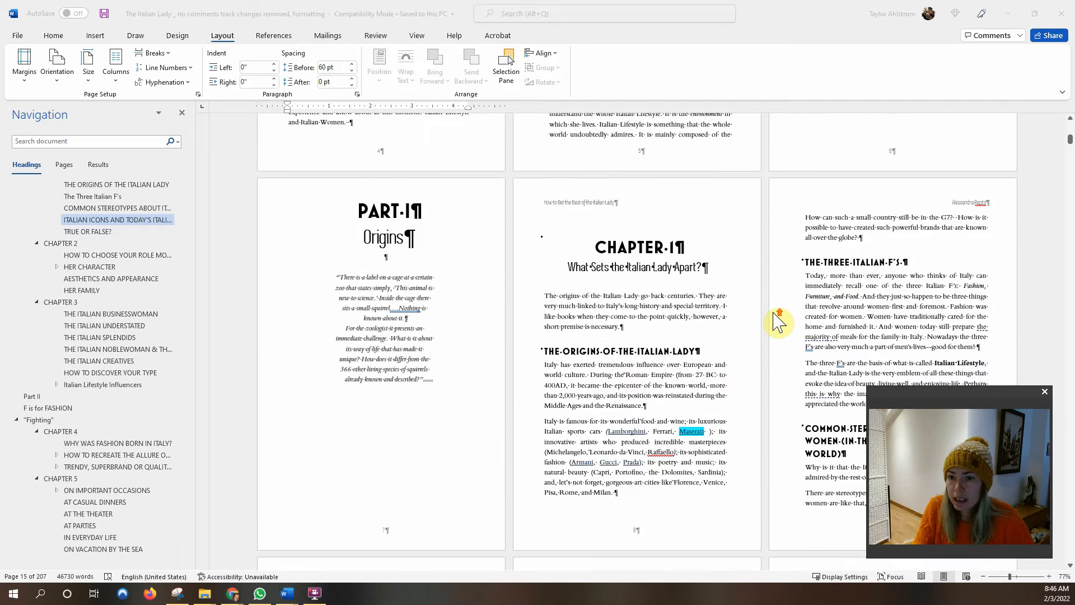
{"action": "scroll", "coordinate": [779, 322], "scroll_direction": "up", "scroll_amount": 2}
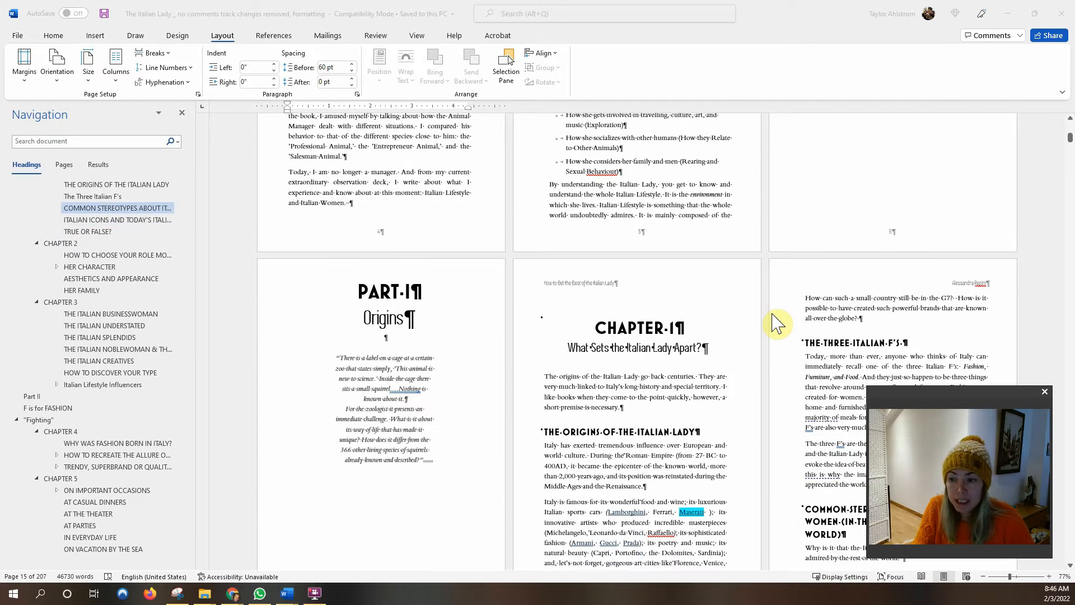
{"action": "scroll", "coordinate": [698, 322], "scroll_direction": "down", "scroll_amount": 1}
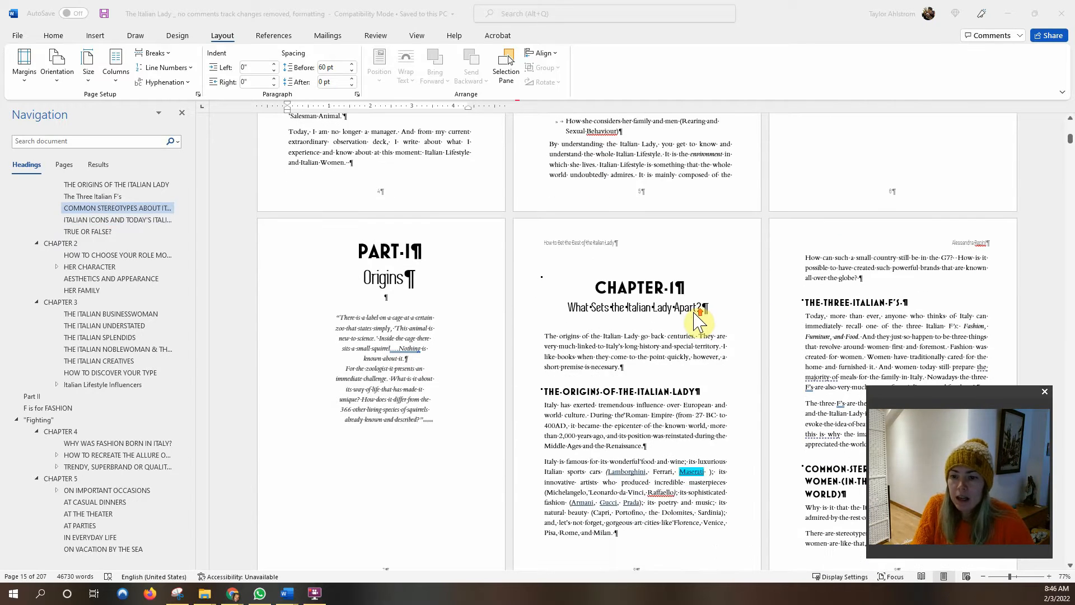
{"action": "double_click", "coordinate": [598, 243]}
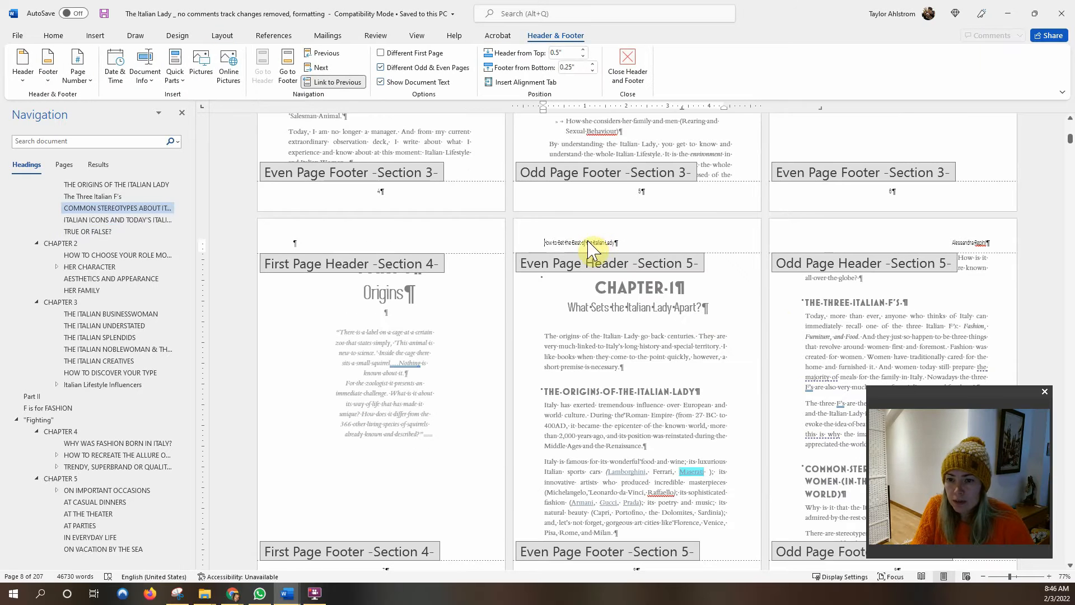
{"action": "double_click", "coordinate": [618, 349]}
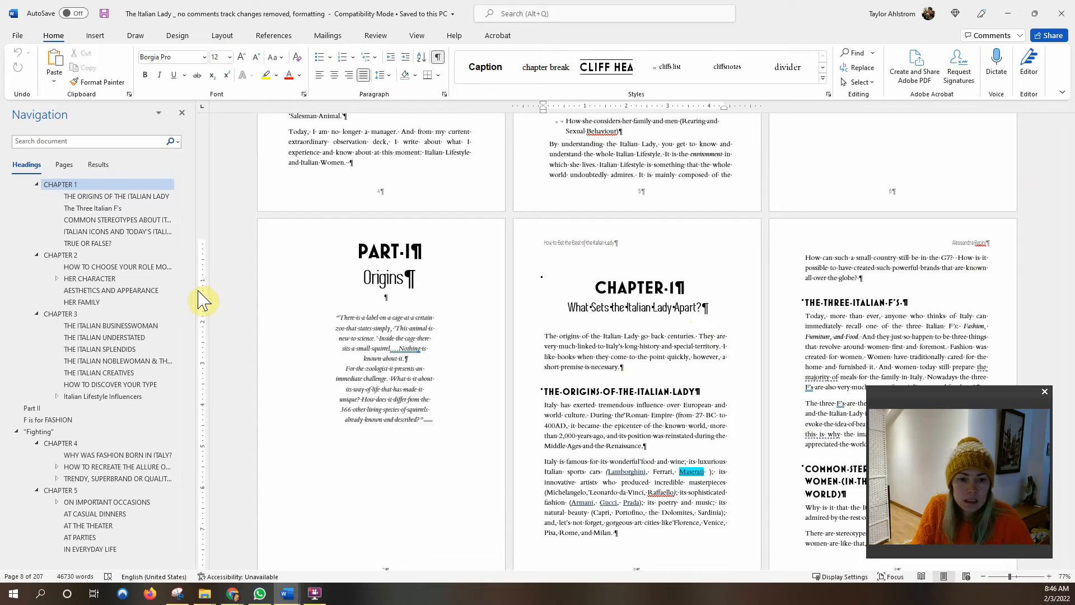
Switch to Multiple Pages view and place the caret at the section break line.
{"action": "left_click", "coordinate": [418, 36]}
{"action": "left_click", "coordinate": [414, 67]}
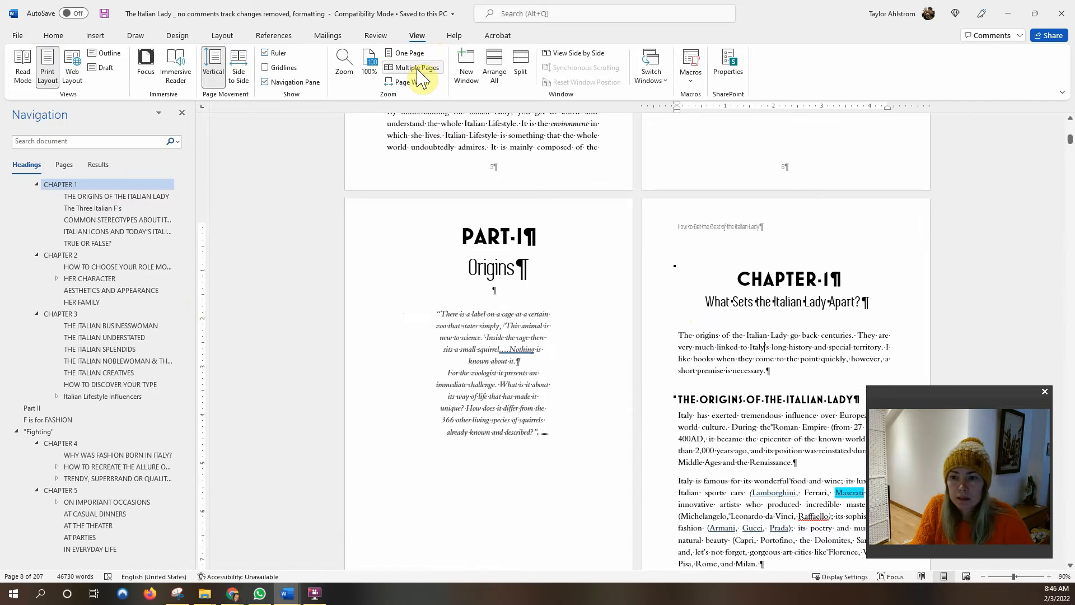
{"action": "scroll", "coordinate": [650, 459], "scroll_direction": "up", "scroll_amount": 4}
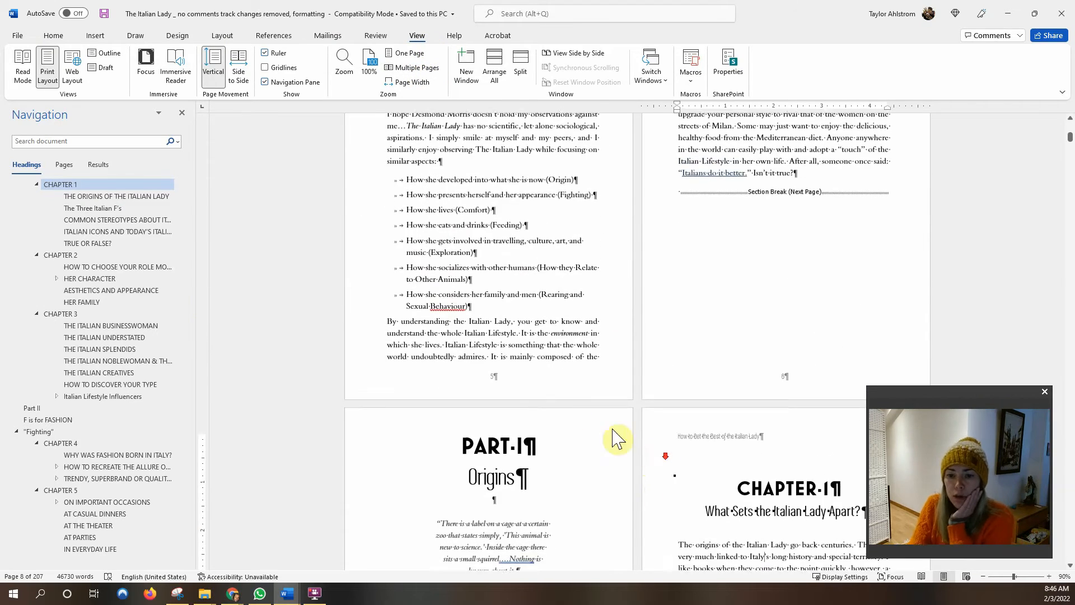
{"action": "scroll", "coordinate": [655, 308], "scroll_direction": "up", "scroll_amount": 2}
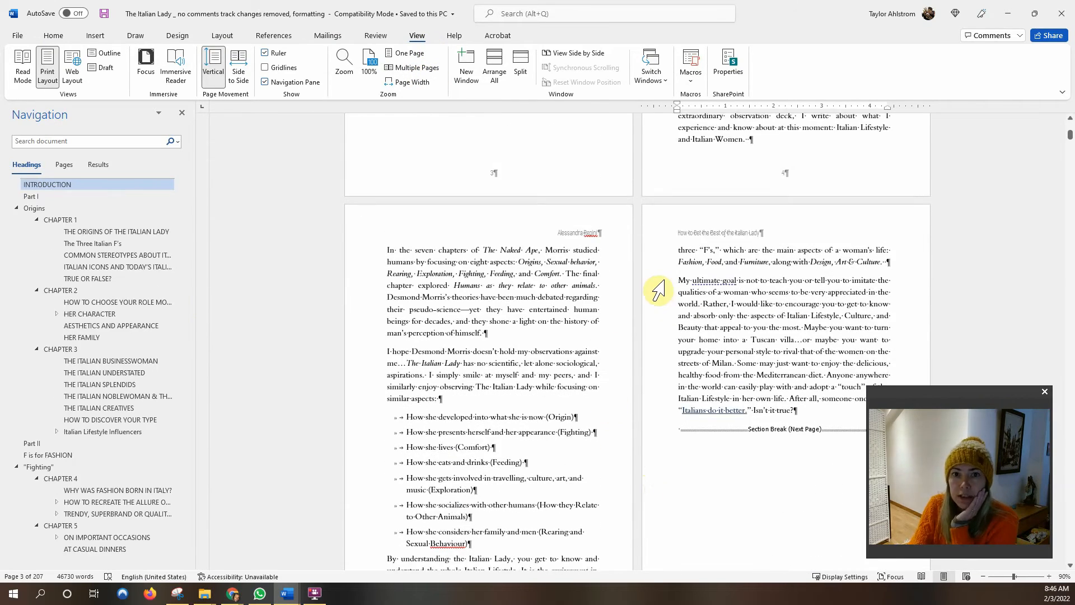
{"action": "scroll", "coordinate": [703, 336], "scroll_direction": "down", "scroll_amount": 2}
{"action": "left_click", "coordinate": [699, 312]}
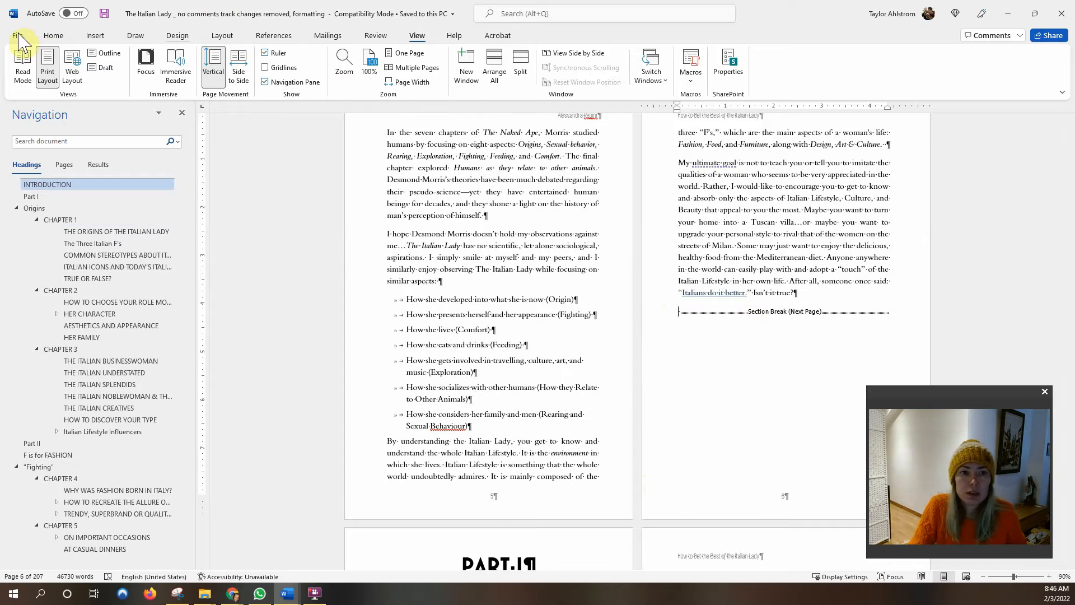
Toggle formatting marks off and back on, then put the caret at the end of the Part I quote.
{"action": "left_click", "coordinate": [50, 37]}
{"action": "left_click", "coordinate": [438, 56]}
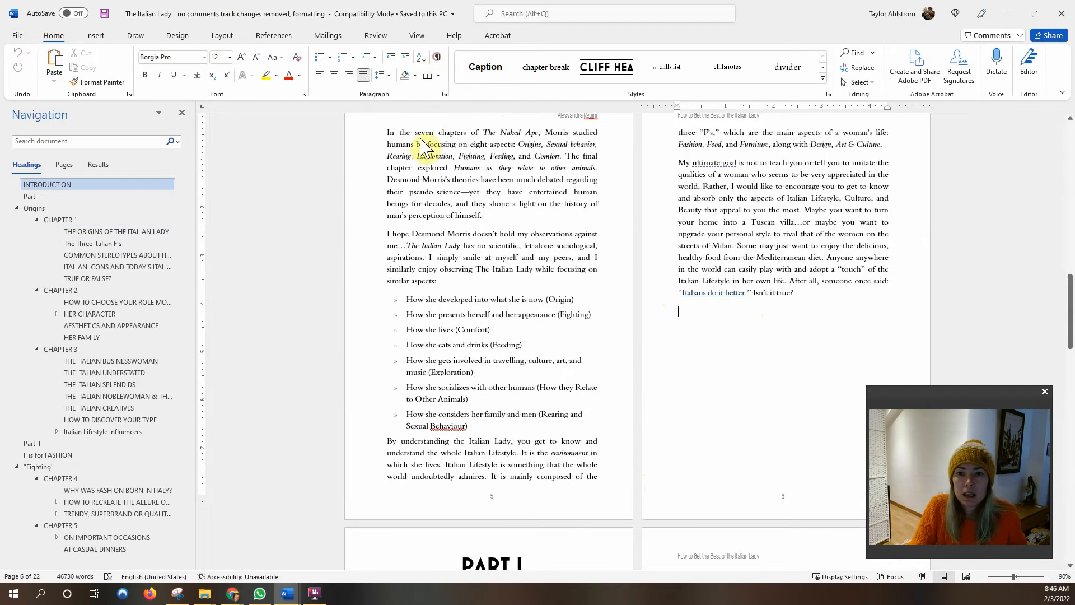
{"action": "left_click", "coordinate": [438, 57]}
{"action": "scroll", "coordinate": [695, 305], "scroll_direction": "down", "scroll_amount": 1}
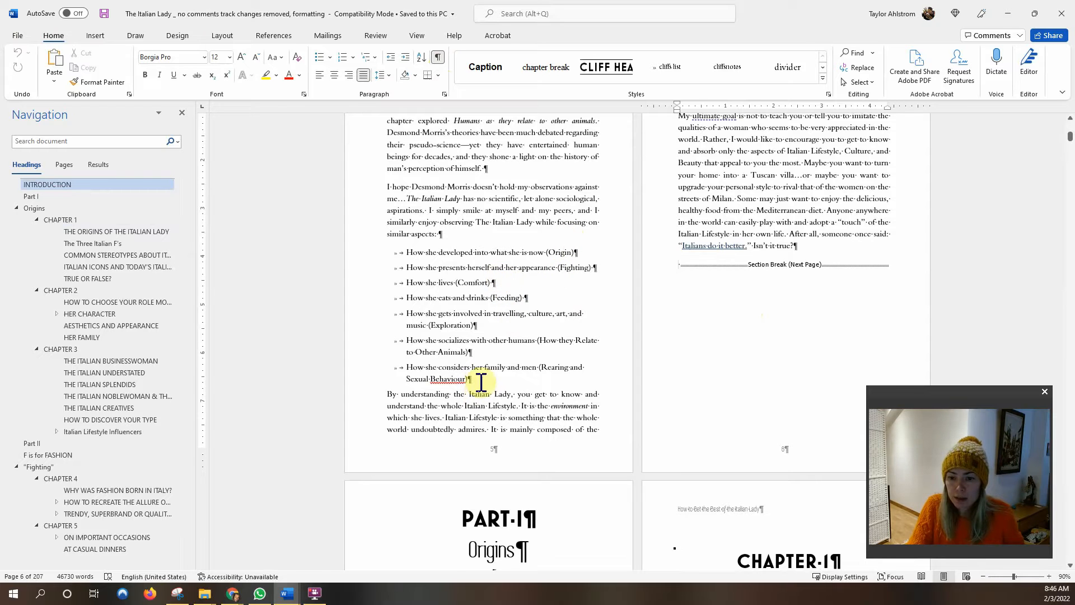
{"action": "scroll", "coordinate": [611, 218], "scroll_direction": "down", "scroll_amount": 1}
{"action": "scroll", "coordinate": [585, 280], "scroll_direction": "down", "scroll_amount": 5}
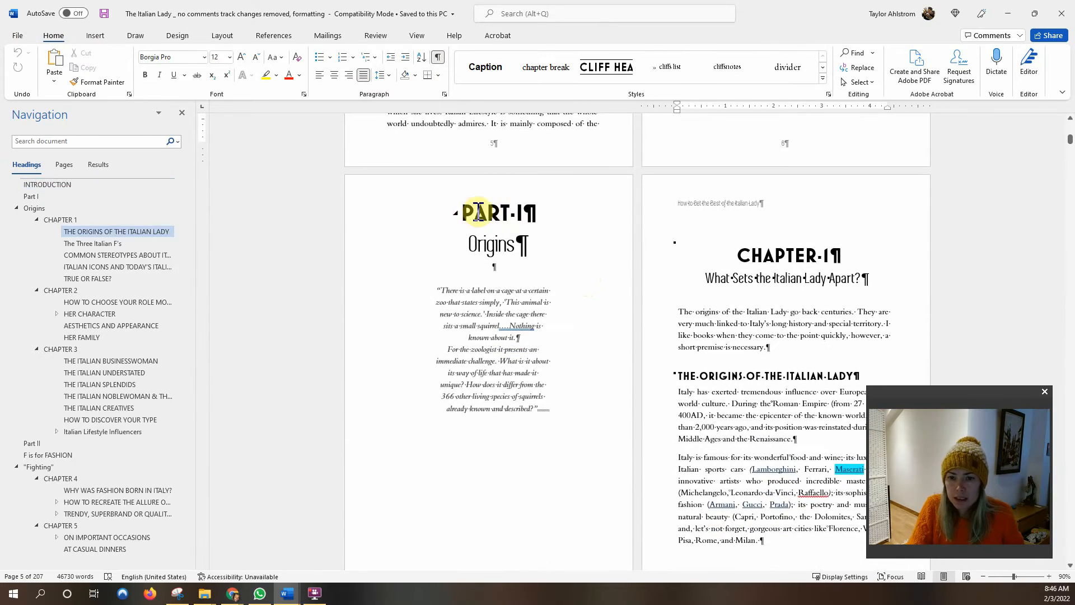
{"action": "scroll", "coordinate": [495, 285], "scroll_direction": "down", "scroll_amount": 1}
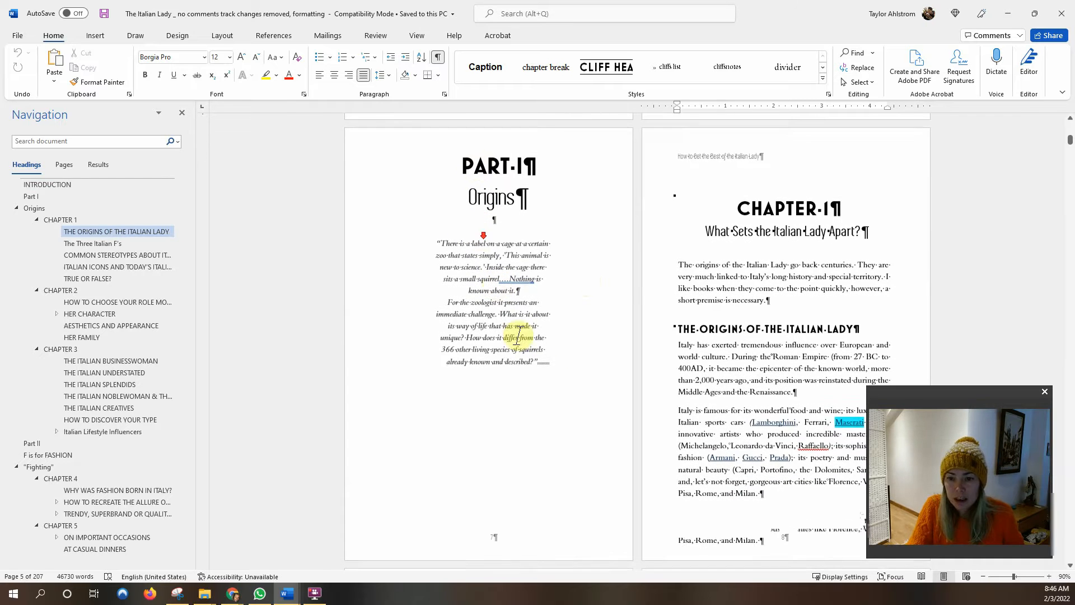
{"action": "left_click", "coordinate": [553, 365]}
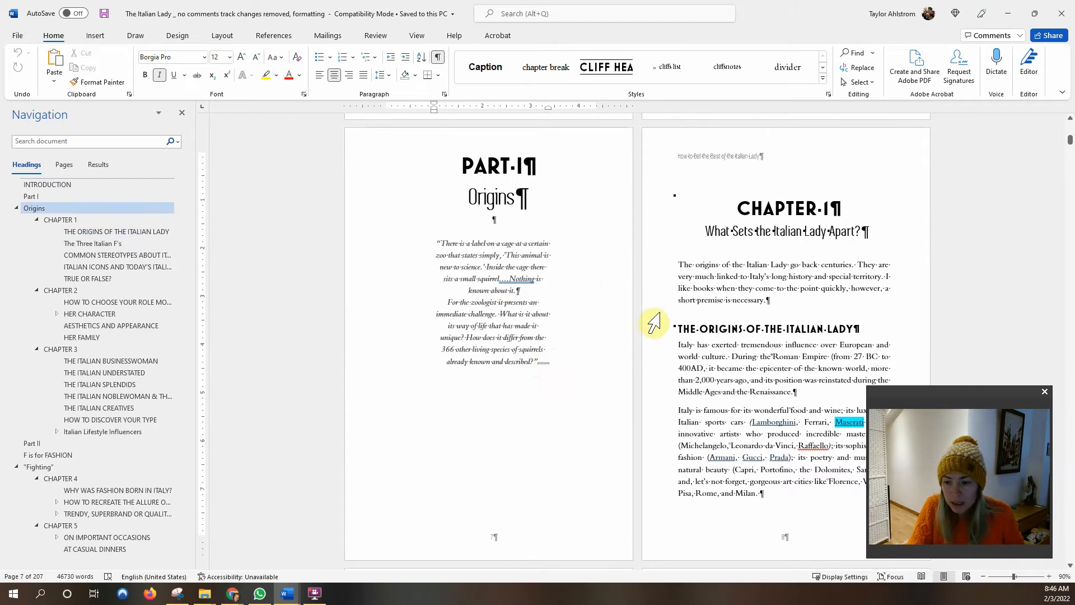
Inspect the Layout Breaks list without inserting anything, then open the Chapter 1 page 8 header.
{"action": "scroll", "coordinate": [680, 311], "scroll_direction": "down", "scroll_amount": 1}
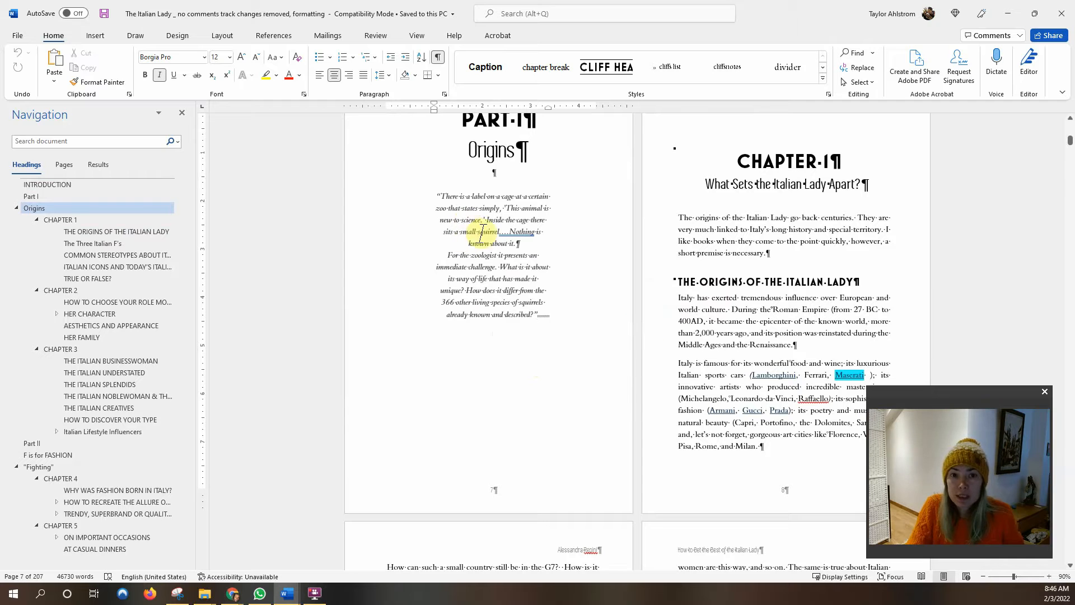
{"action": "left_click", "coordinate": [218, 39]}
{"action": "left_click", "coordinate": [152, 53]}
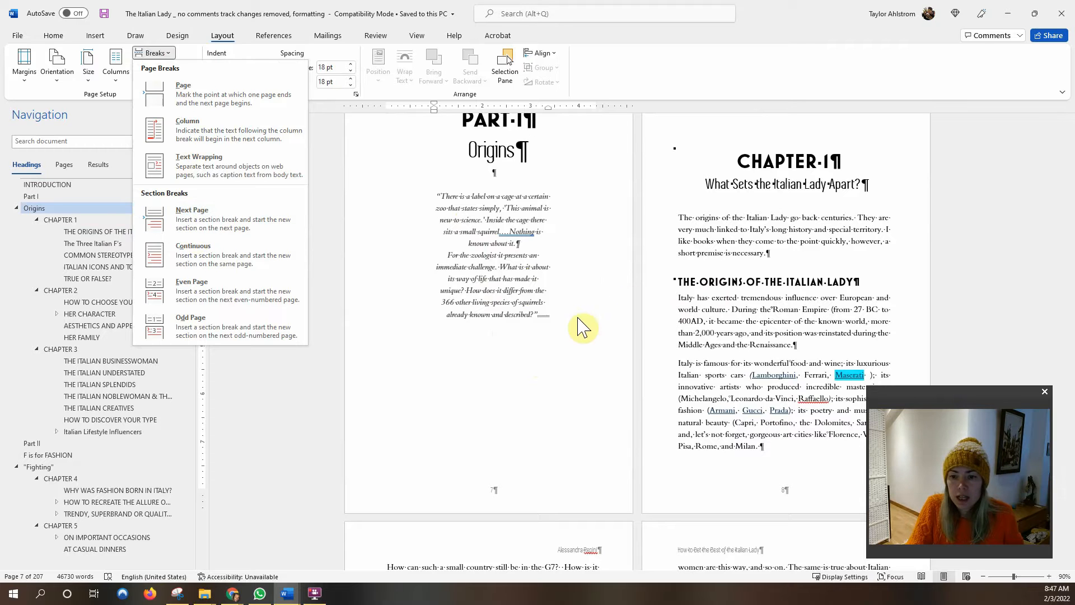
{"action": "left_click", "coordinate": [511, 318]}
{"action": "scroll", "coordinate": [717, 288], "scroll_direction": "up", "scroll_amount": 1}
{"action": "scroll", "coordinate": [718, 288], "scroll_direction": "up", "scroll_amount": 3}
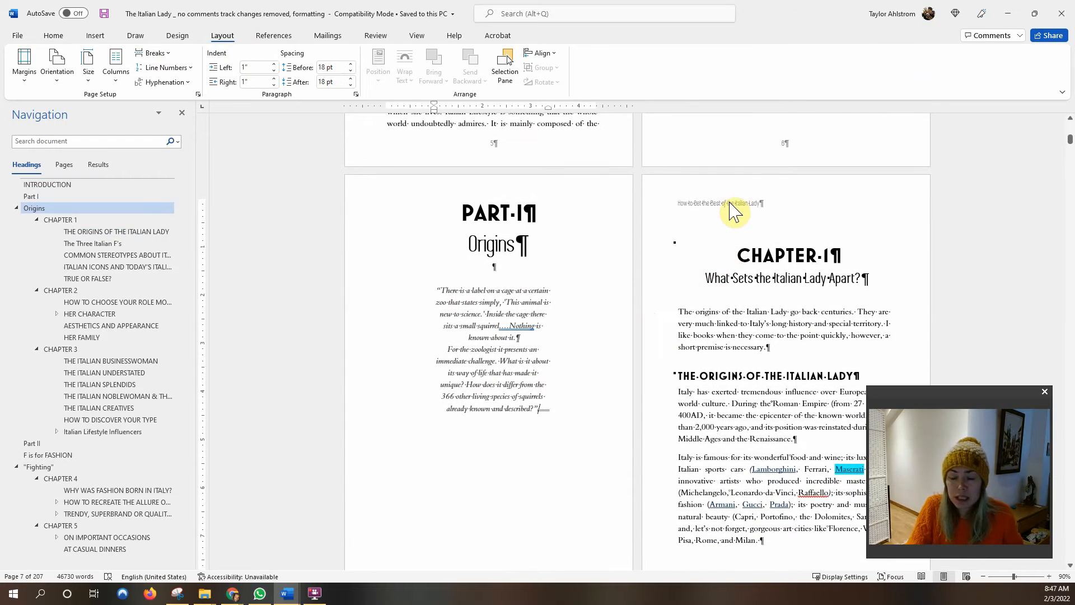
{"action": "double_click", "coordinate": [764, 211]}
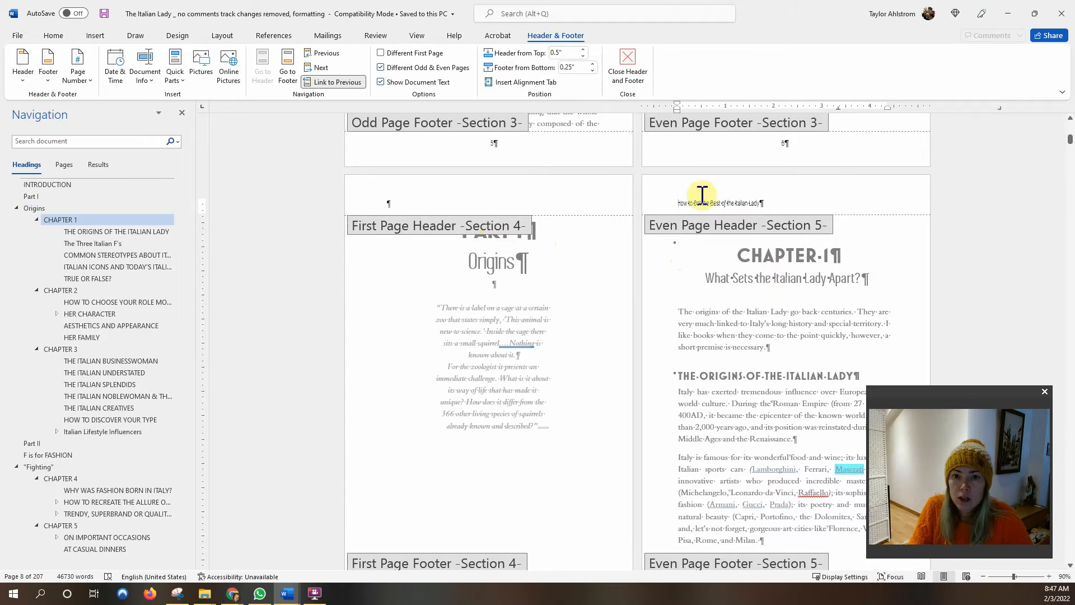
Turn on Different First Page for Section 5 so Chapter 1's opener has no header, then preview with Ctrl+P.
{"action": "left_click", "coordinate": [381, 54]}
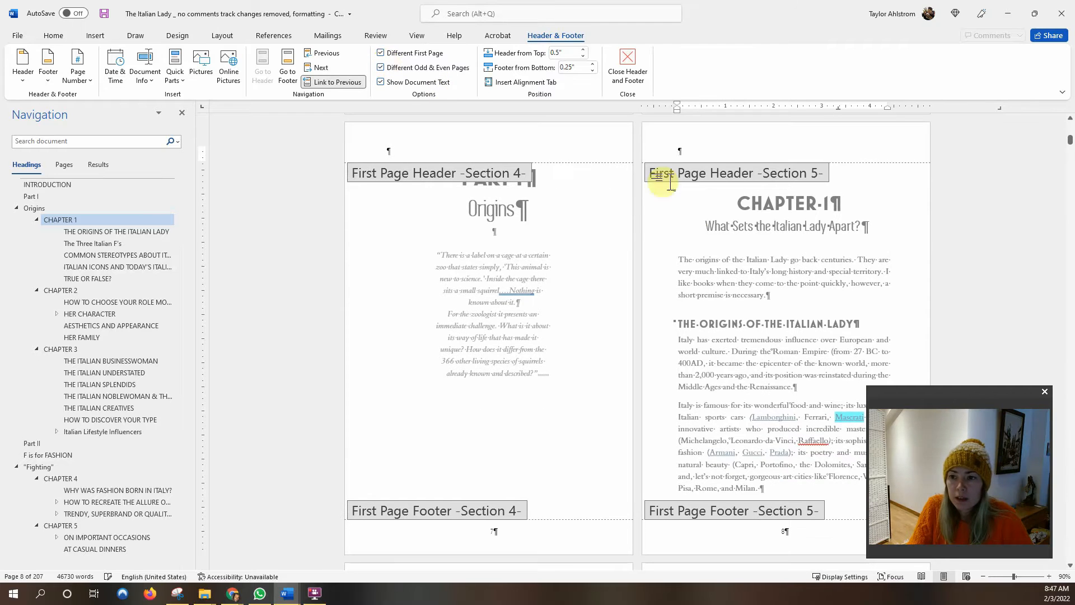
{"action": "scroll", "coordinate": [709, 263], "scroll_direction": "down", "scroll_amount": 3}
{"action": "scroll", "coordinate": [710, 264], "scroll_direction": "down", "scroll_amount": 3}
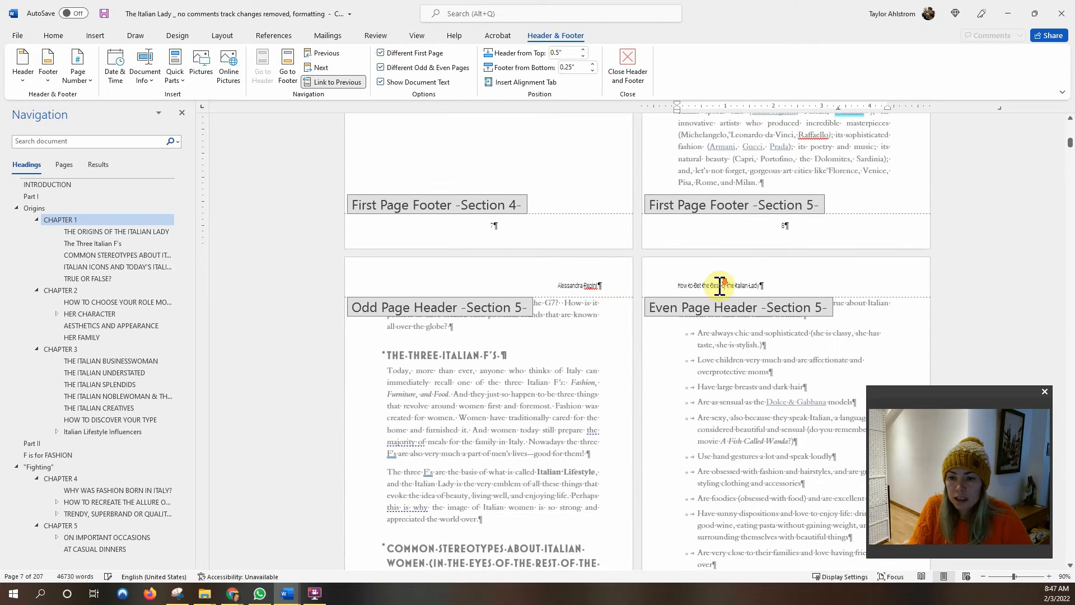
{"action": "scroll", "coordinate": [720, 286], "scroll_direction": "down", "scroll_amount": 1}
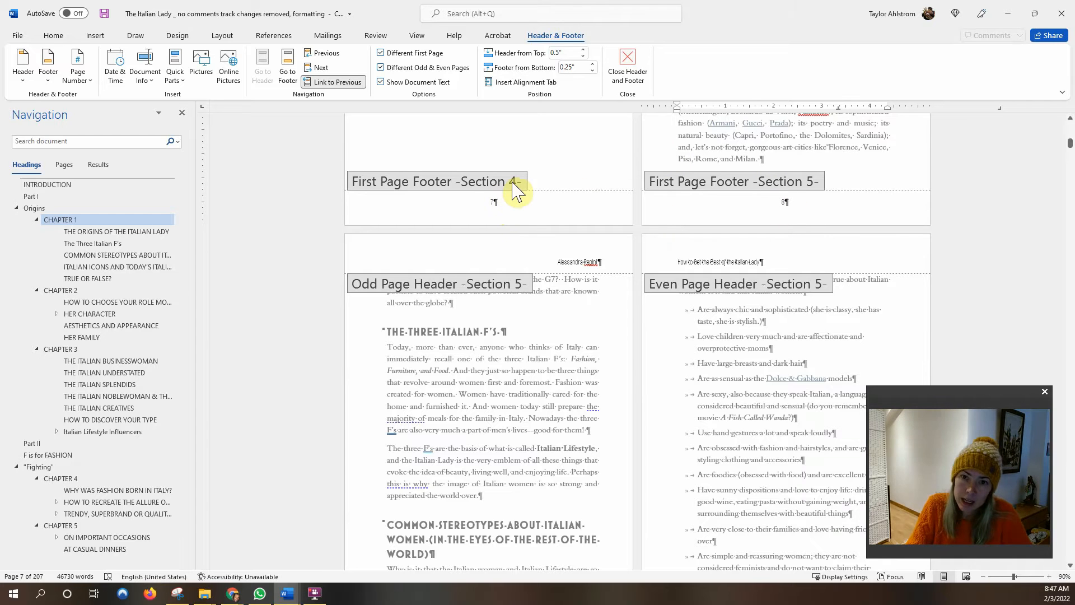
{"action": "left_click", "coordinate": [725, 211]}
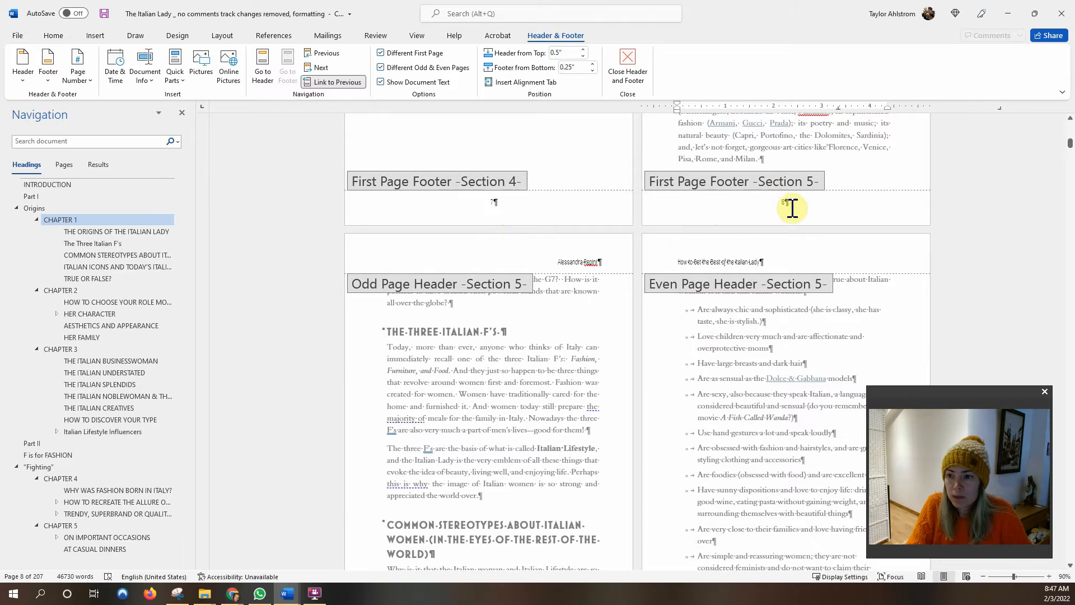
{"action": "key", "text": "ctrl+p"}
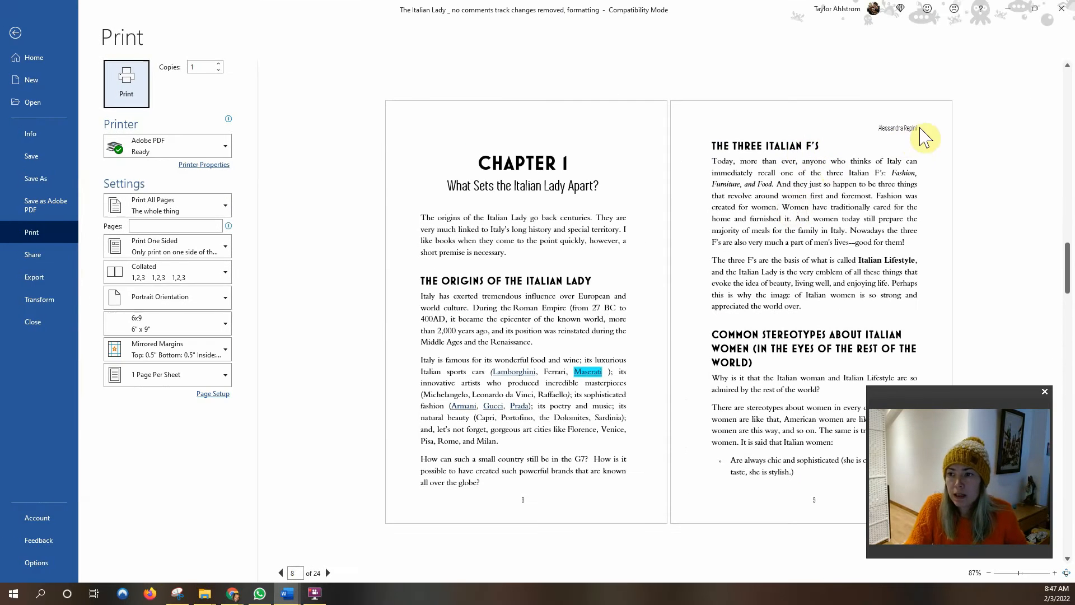
Browse the print preview spreads, then return to the document's editing view.
{"action": "scroll", "coordinate": [875, 186], "scroll_direction": "up", "scroll_amount": 1}
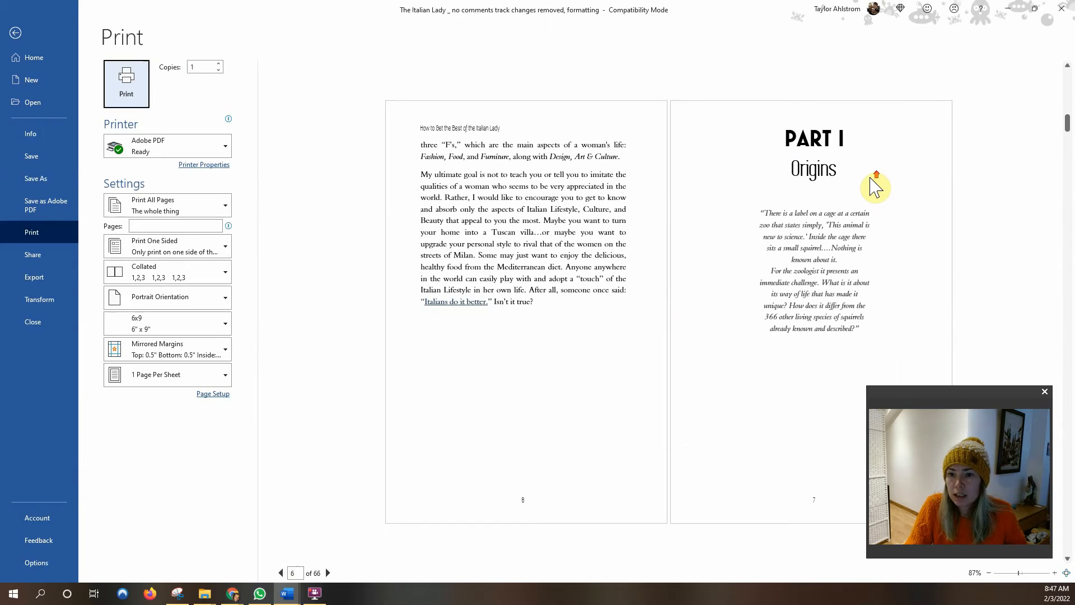
{"action": "scroll", "coordinate": [875, 186], "scroll_direction": "down", "scroll_amount": 5}
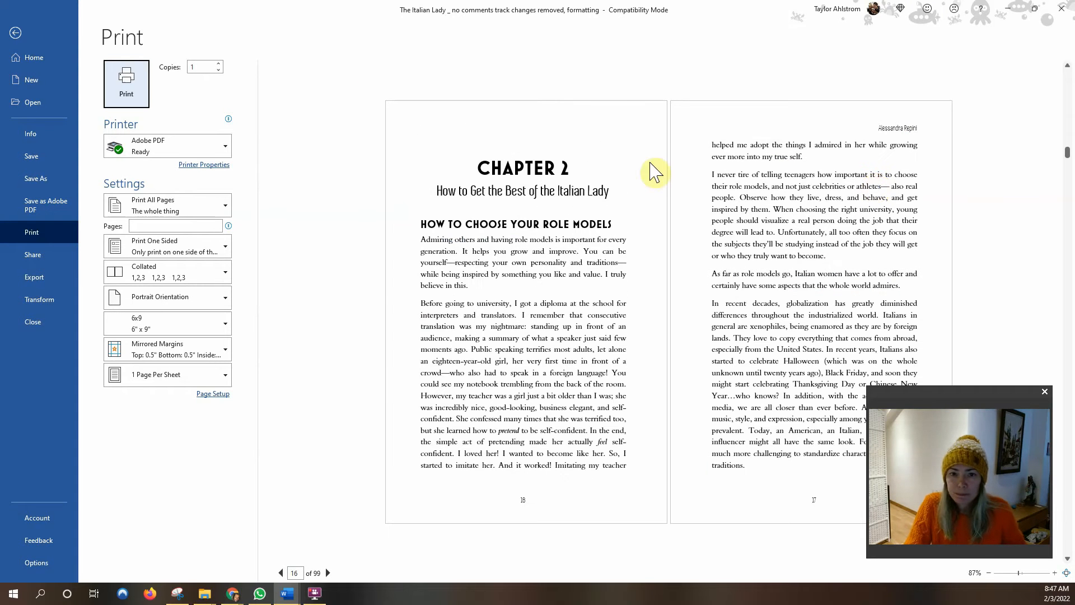
{"action": "left_click", "coordinate": [16, 32]}
{"action": "scroll", "coordinate": [627, 232], "scroll_direction": "down", "scroll_amount": 6}
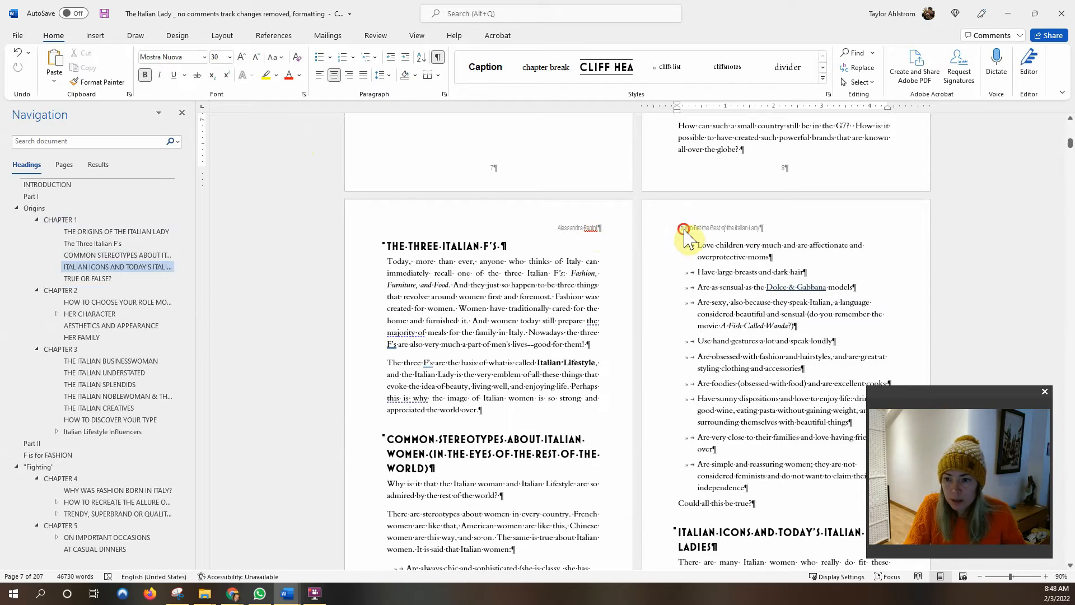
Move the chapter title from the even-page header into the odd-page header, replacing the author's name.
{"action": "left_click", "coordinate": [768, 229]}
{"action": "double_click", "coordinate": [769, 231]}
{"action": "left_click_drag", "start_coordinate": [772, 227], "coordinate": [672, 227]}
{"action": "key", "text": "ctrl+c"}
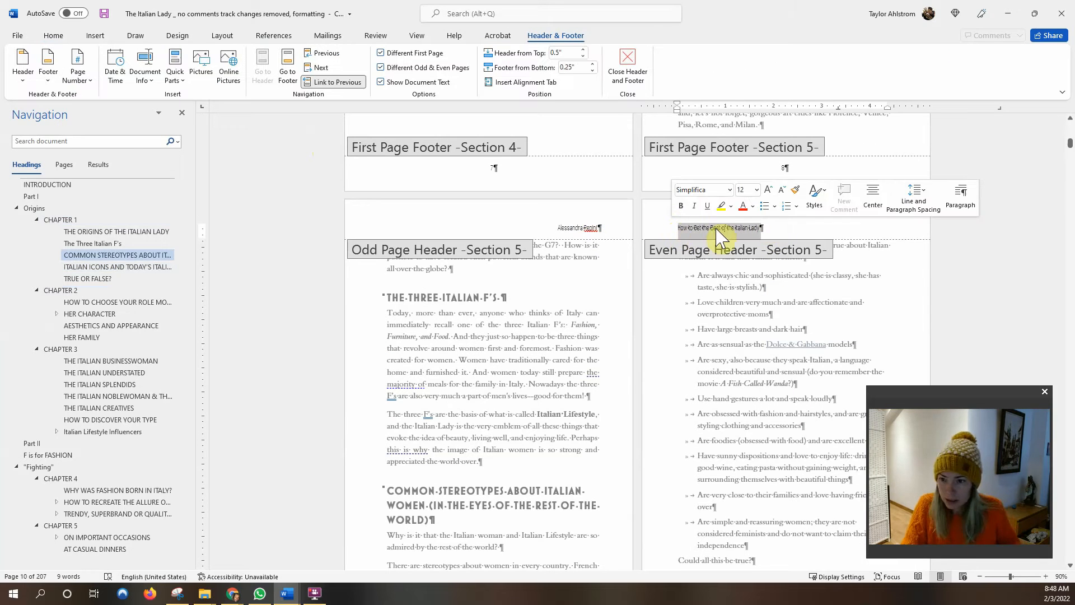
{"action": "key", "text": "Delete"}
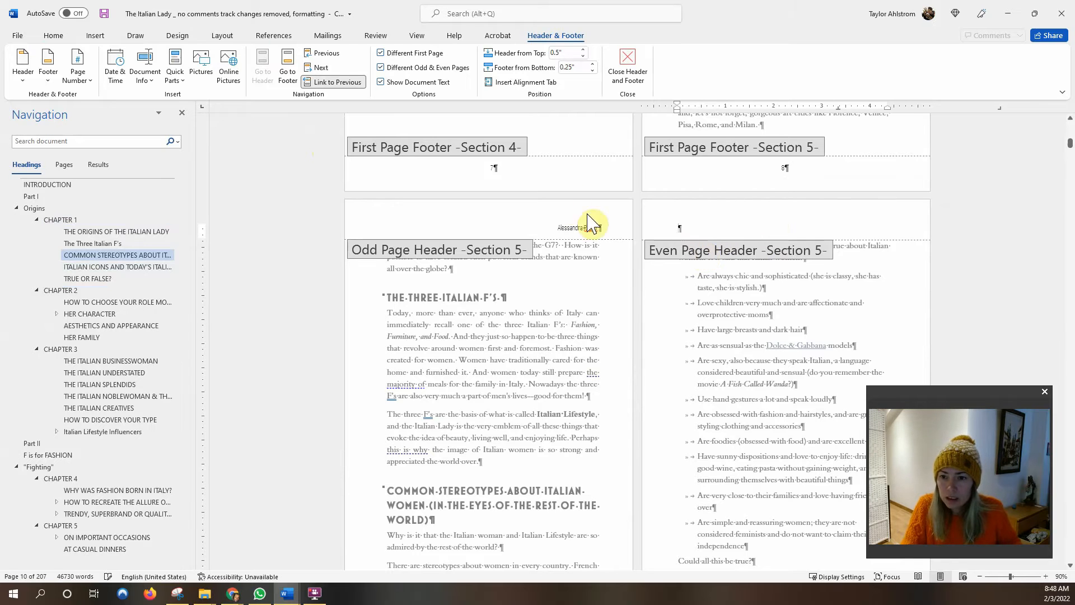
{"action": "left_click", "coordinate": [551, 226]}
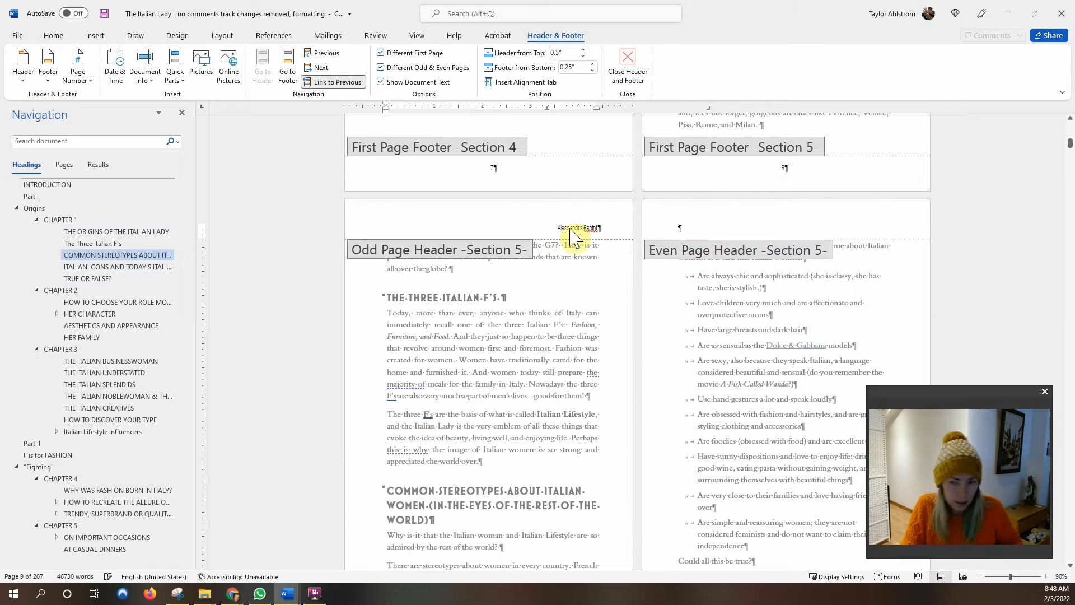
{"action": "key", "text": "ctrl+v"}
{"action": "left_click_drag", "start_coordinate": [602, 245], "coordinate": [557, 244]}
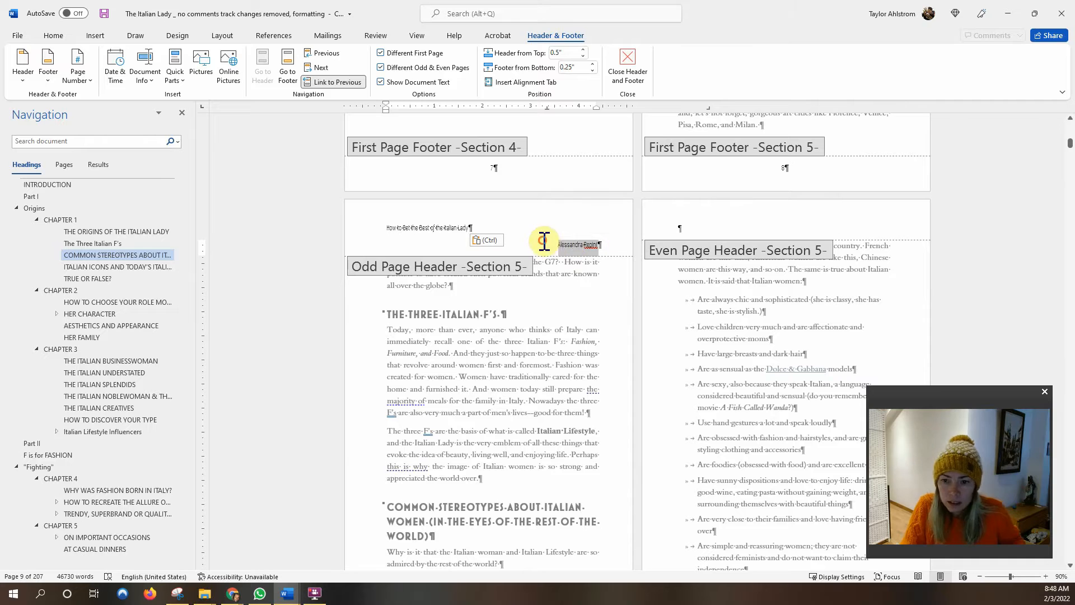
{"action": "key", "text": "Delete"}
{"action": "key", "text": "BackSpace"}
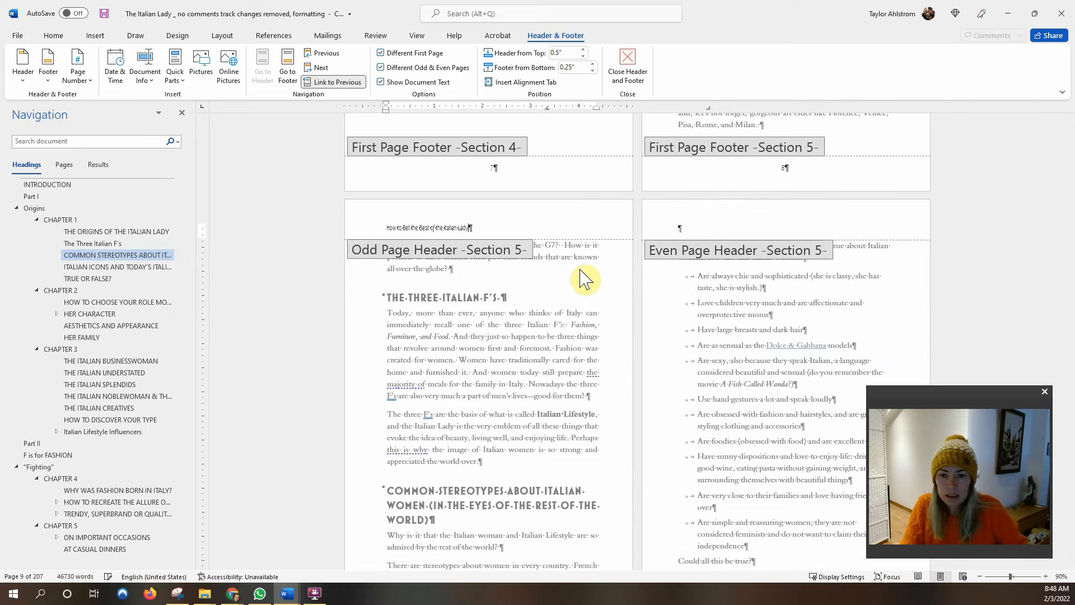
Replace the even-page header text with the author's name.
{"action": "left_click", "coordinate": [709, 229]}
{"action": "key", "text": "ctrl+v"}
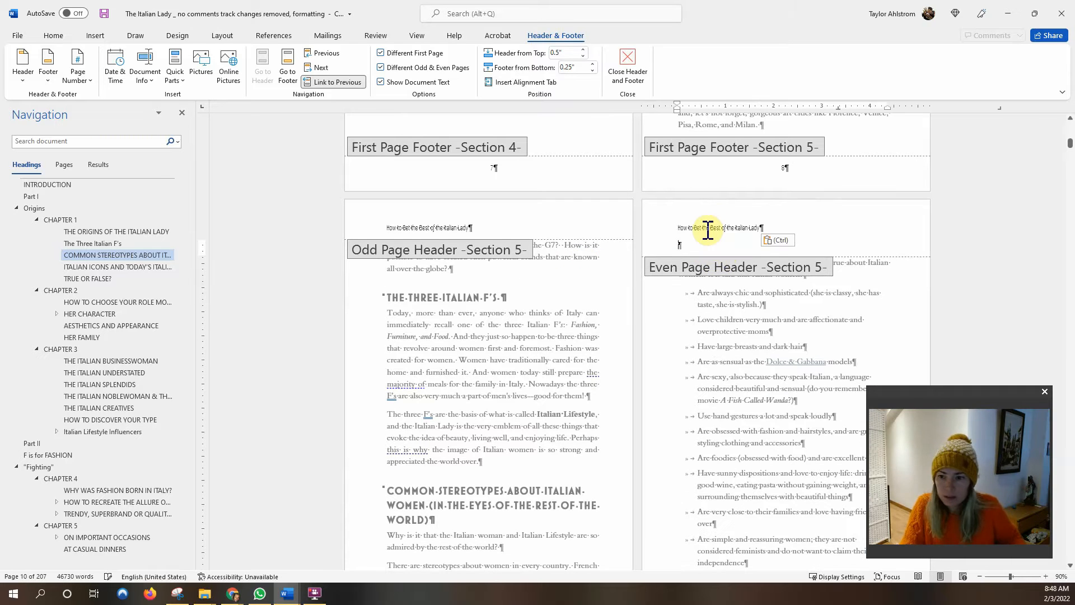
{"action": "key", "text": "BackSpace"}
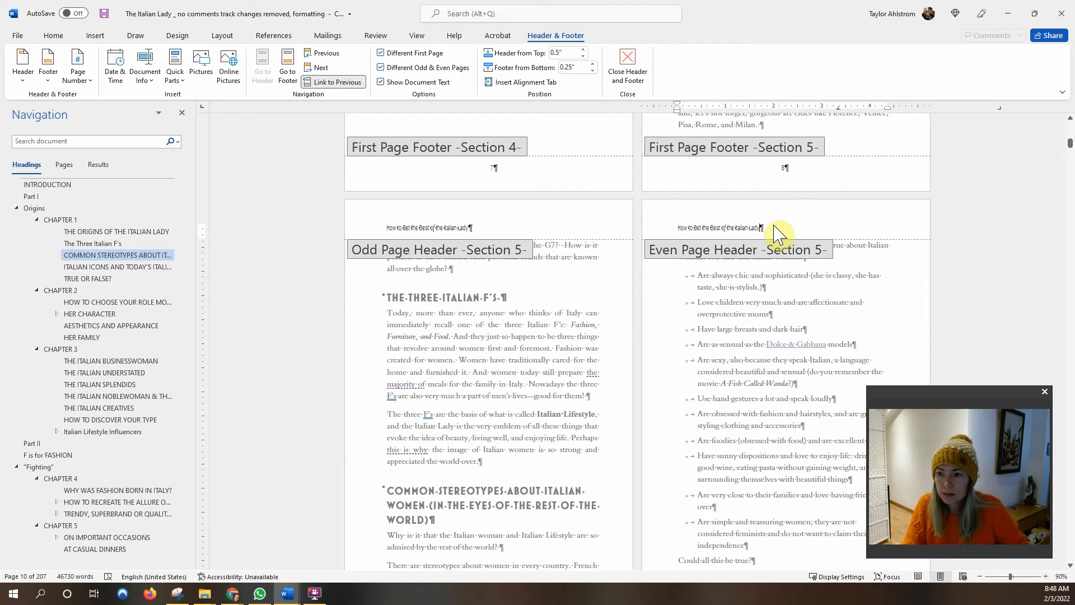
{"action": "left_click_drag", "start_coordinate": [768, 229], "coordinate": [707, 235]}
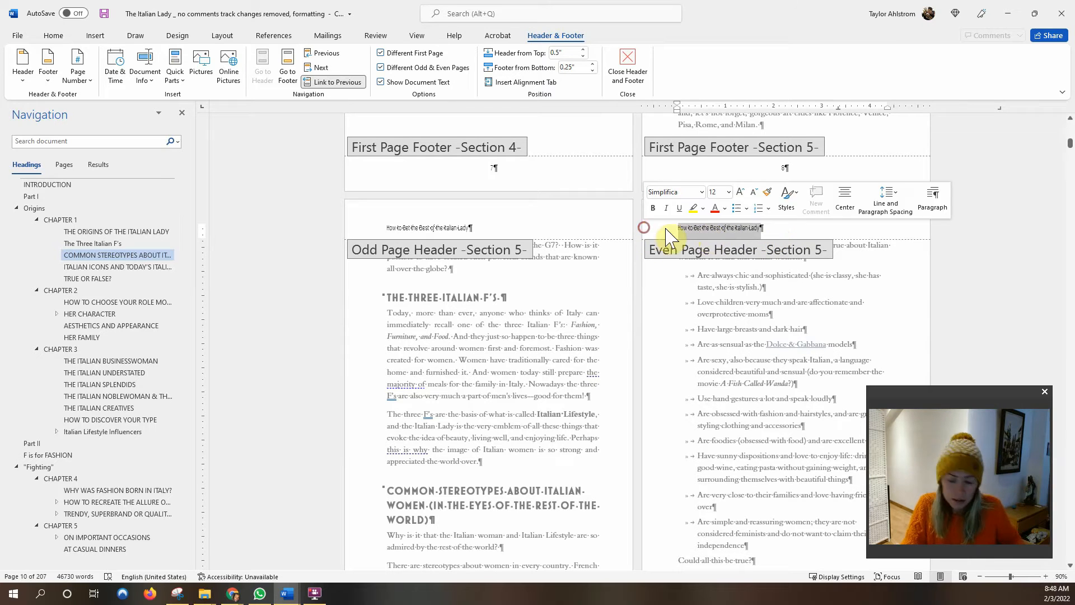
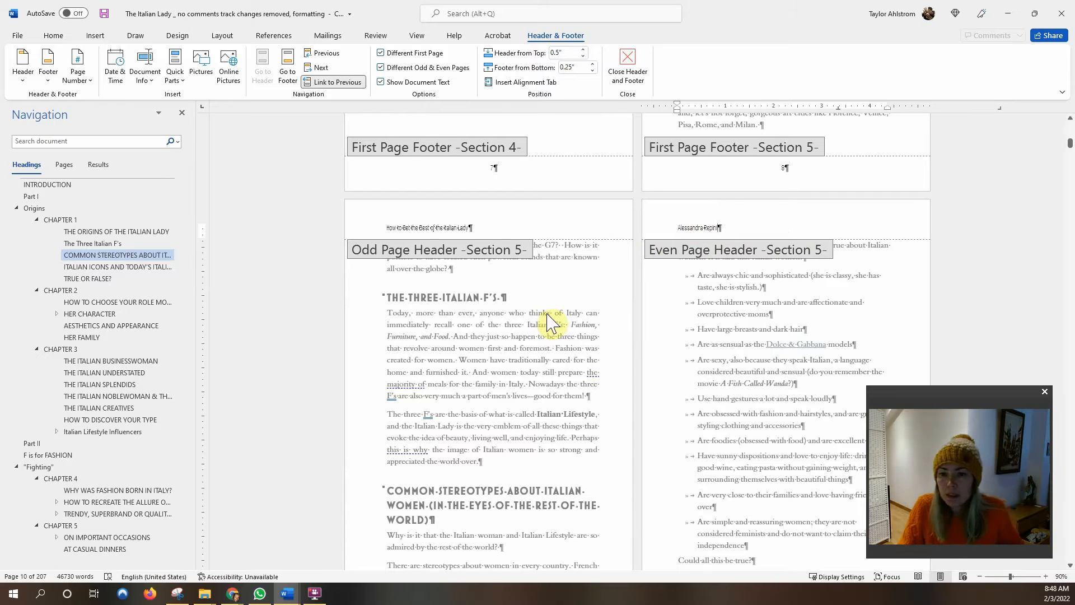
{"action": "left_click", "coordinate": [482, 228]}
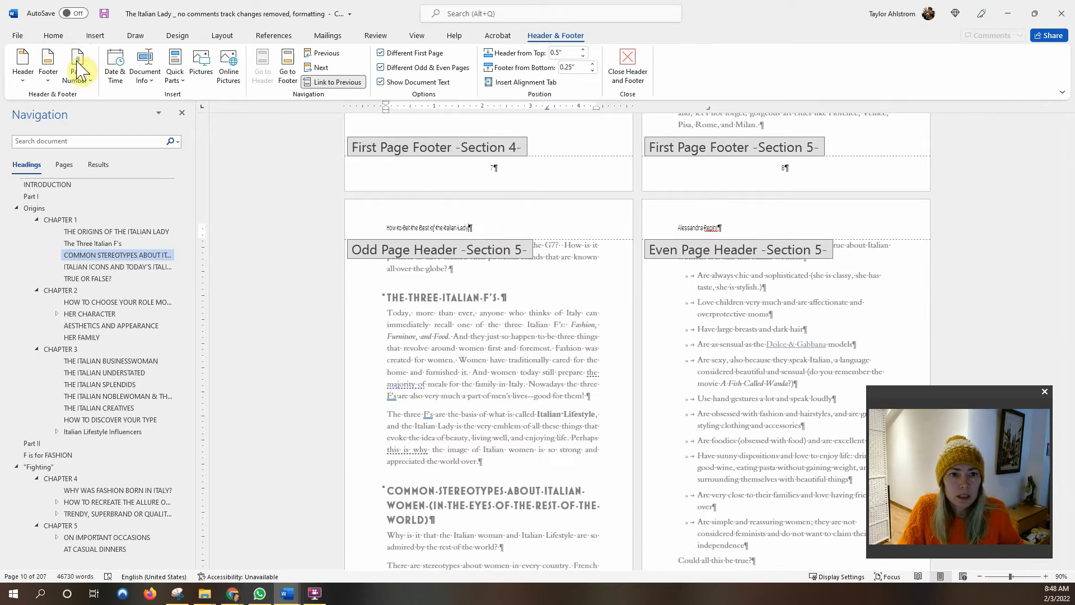
{"action": "double_click", "coordinate": [489, 321]}
Right-align the odd-page header title 'How to Get the Best of the Italian Lady'.
{"action": "double_click", "coordinate": [483, 229]}
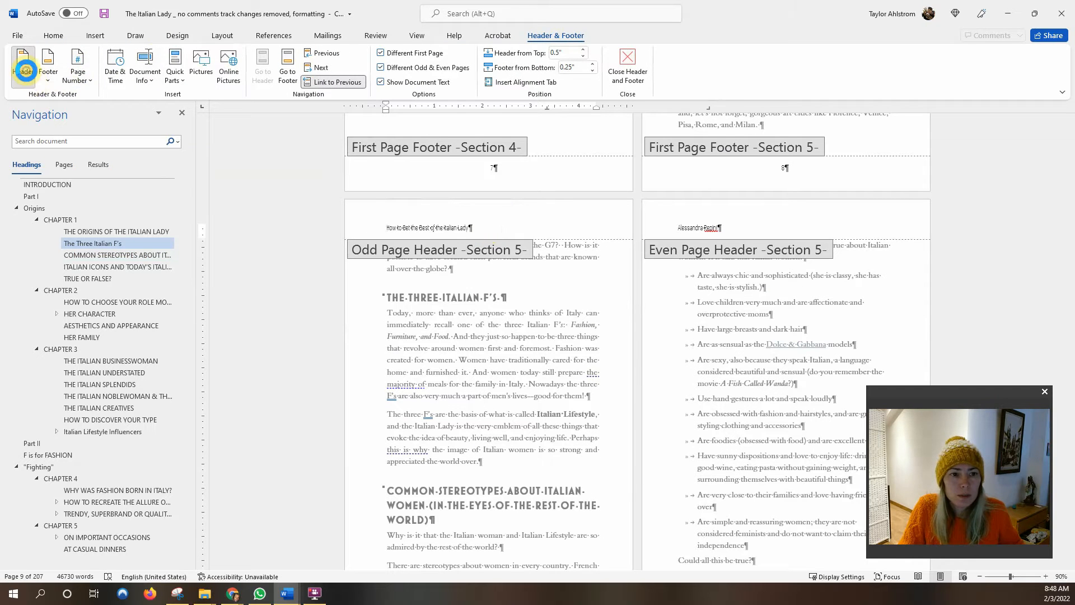
{"action": "left_click", "coordinate": [25, 72]}
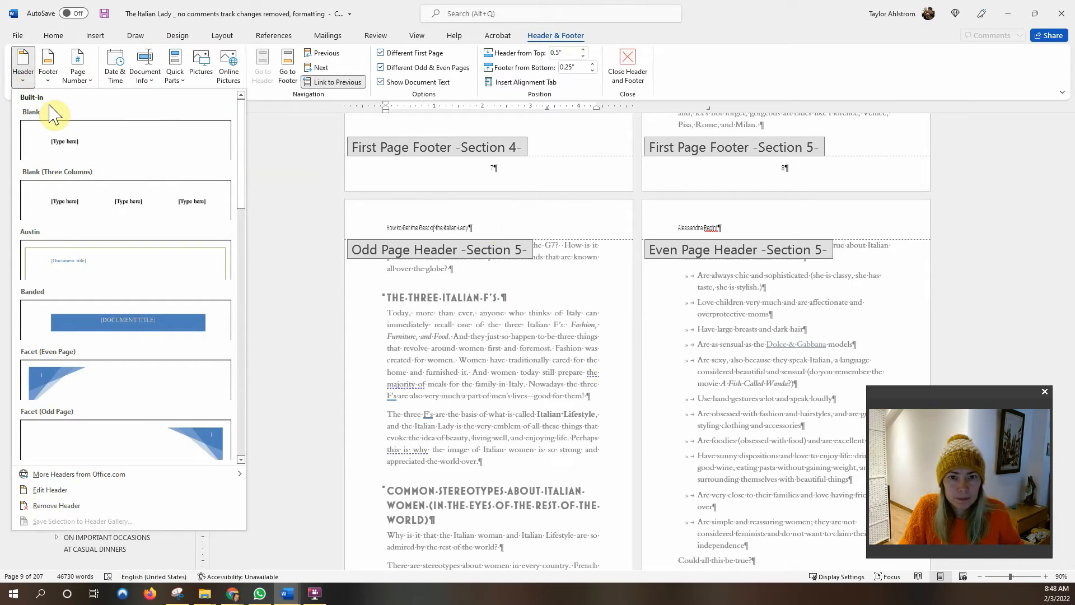
{"action": "left_click", "coordinate": [53, 35]}
{"action": "left_click", "coordinate": [349, 75]}
{"action": "left_click", "coordinate": [680, 228]}
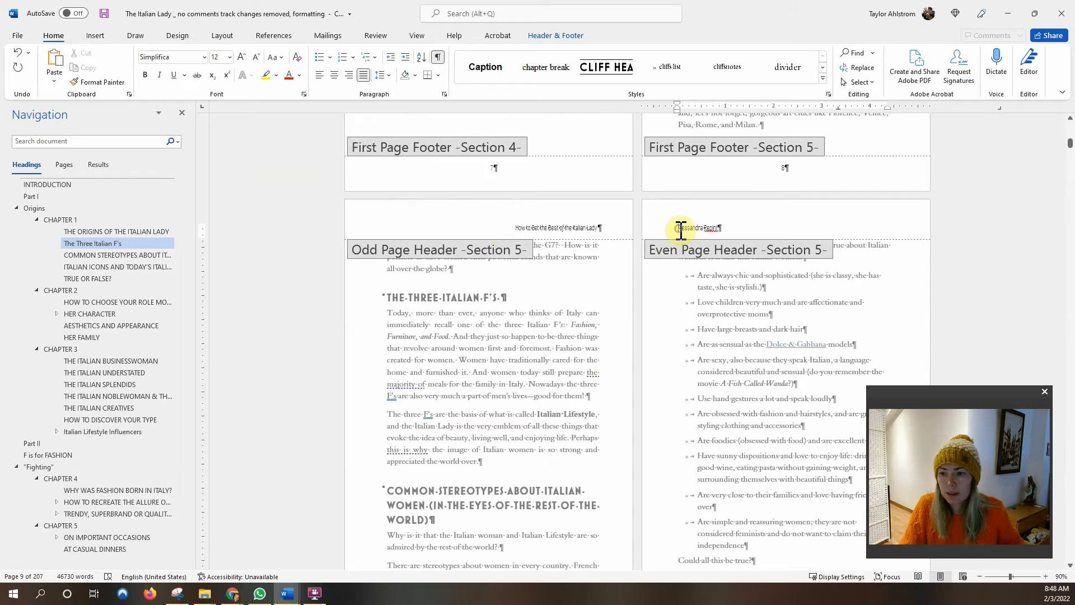
{"action": "scroll", "coordinate": [690, 271], "scroll_direction": "up", "scroll_amount": 7}
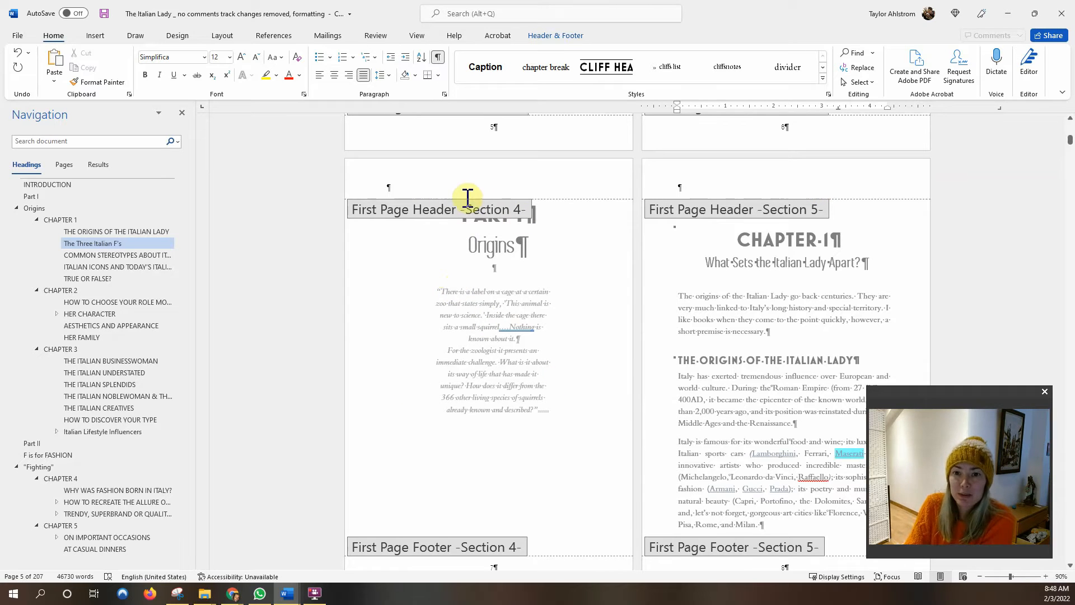
Retype the Section 5 odd-page header as 'What Sets the Italian Lady Apart'.
{"action": "scroll", "coordinate": [689, 312], "scroll_direction": "down", "scroll_amount": 10}
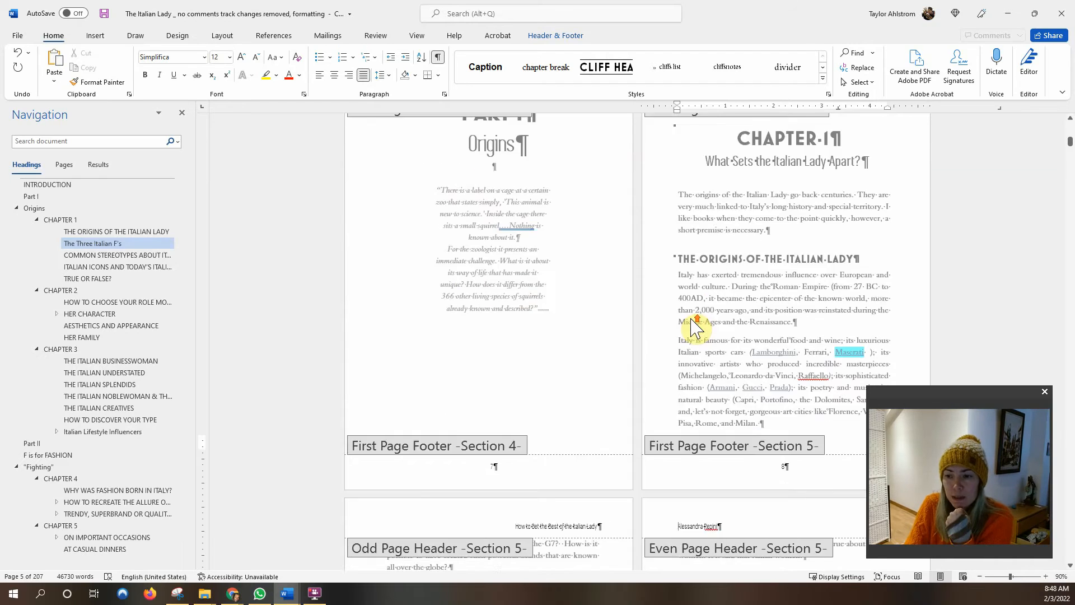
{"action": "scroll", "coordinate": [679, 290], "scroll_direction": "up", "scroll_amount": 7}
{"action": "scroll", "coordinate": [676, 276], "scroll_direction": "down", "scroll_amount": 3}
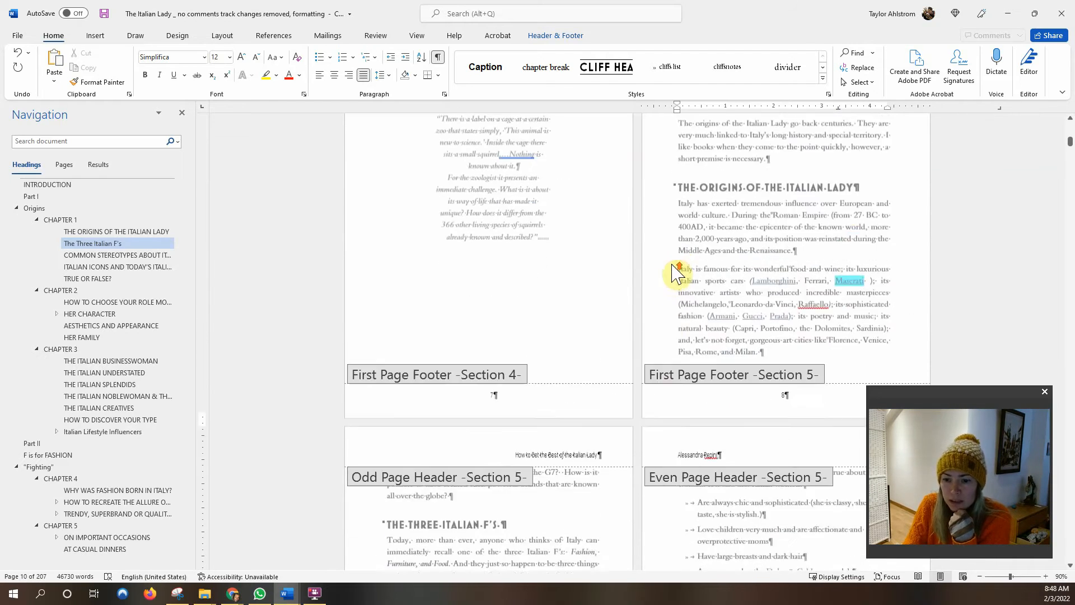
{"action": "left_click_drag", "start_coordinate": [530, 414], "coordinate": [598, 414]}
{"action": "type", "text": "What Sets the Italia"}
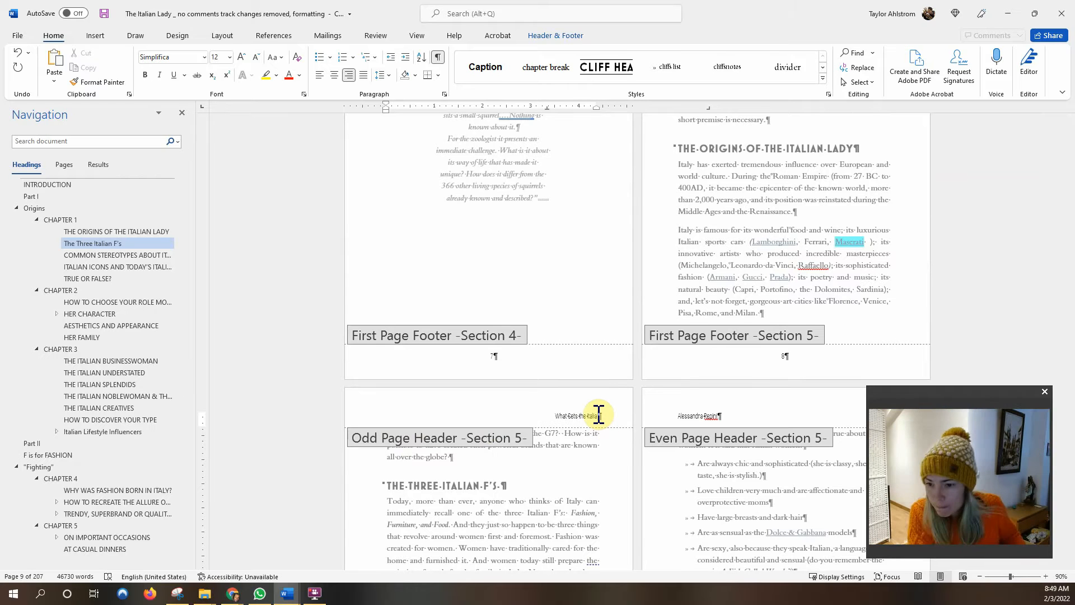
{"action": "type", "text": "n L"}
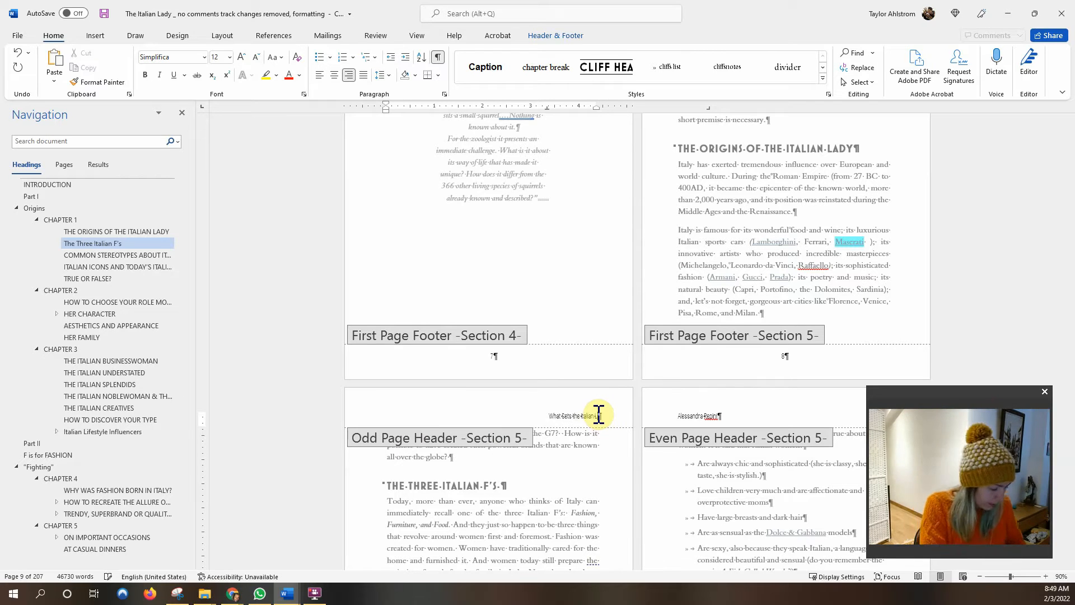
{"action": "type", "text": "ady Apart"}
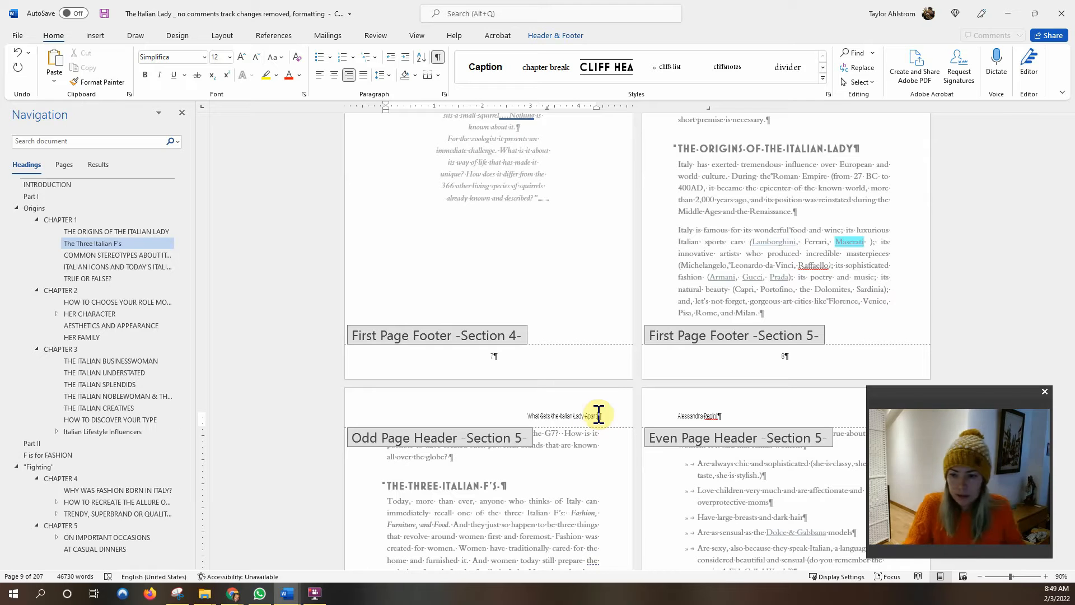
{"action": "scroll", "coordinate": [580, 353], "scroll_direction": "down", "scroll_amount": 15}
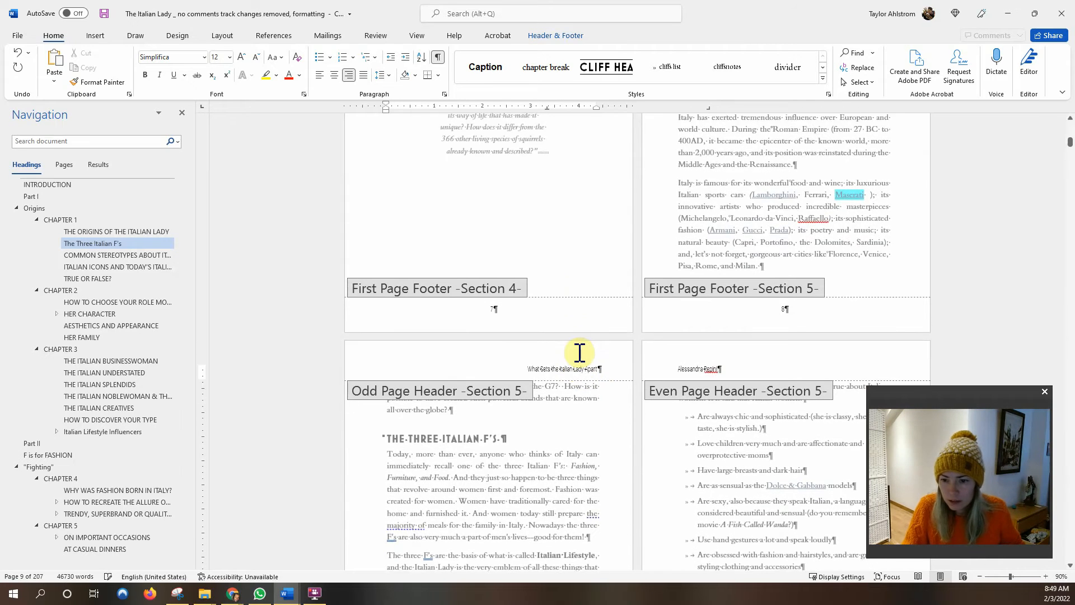
{"action": "scroll", "coordinate": [580, 355], "scroll_direction": "down", "scroll_amount": 15}
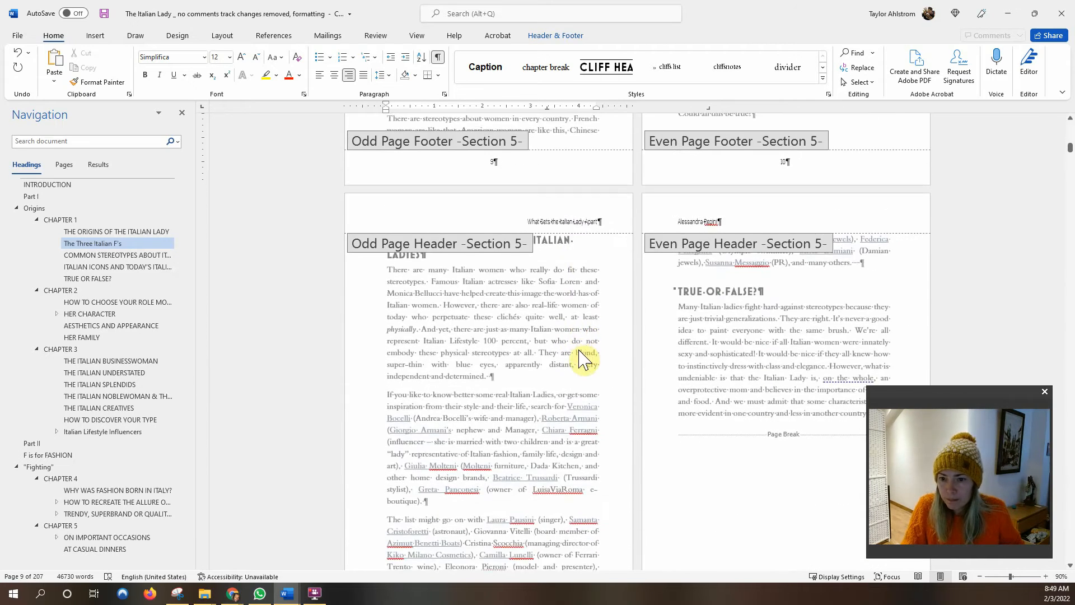
{"action": "scroll", "coordinate": [581, 348], "scroll_direction": "down", "scroll_amount": 15}
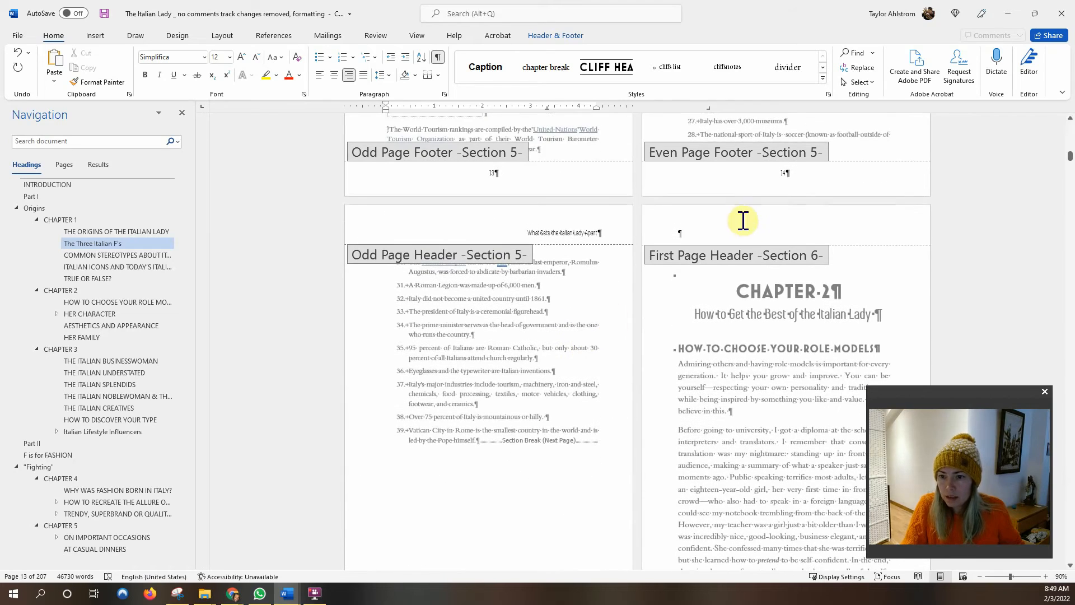
Replace the Section 6 odd-page header with Chapter 2's title 'How to Get the Best of the Italian Lady'.
{"action": "left_click", "coordinate": [742, 230]}
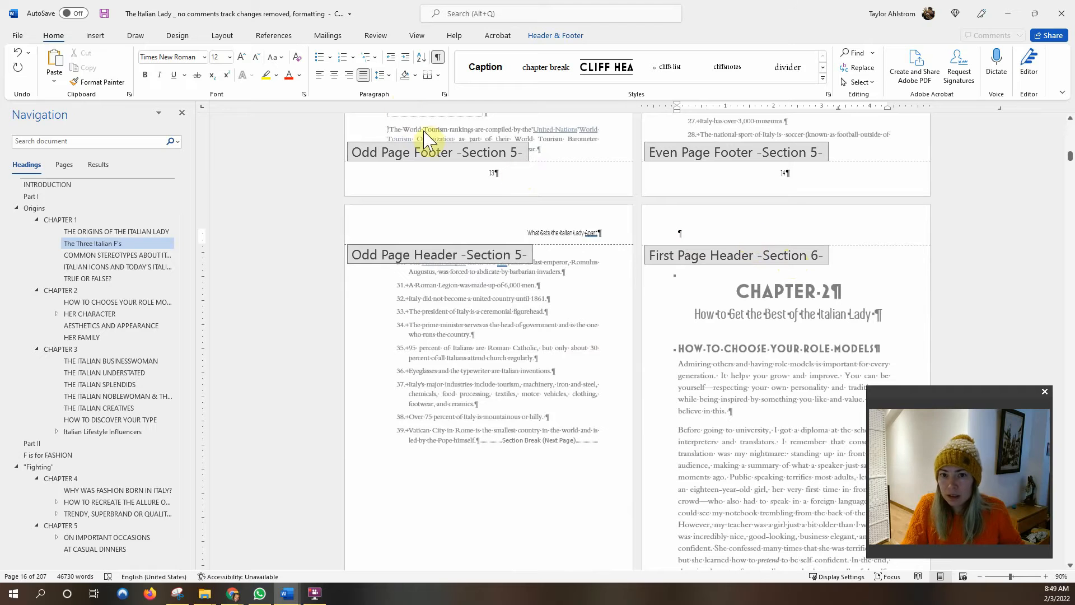
{"action": "double_click", "coordinate": [747, 329]}
{"action": "double_click", "coordinate": [736, 228]}
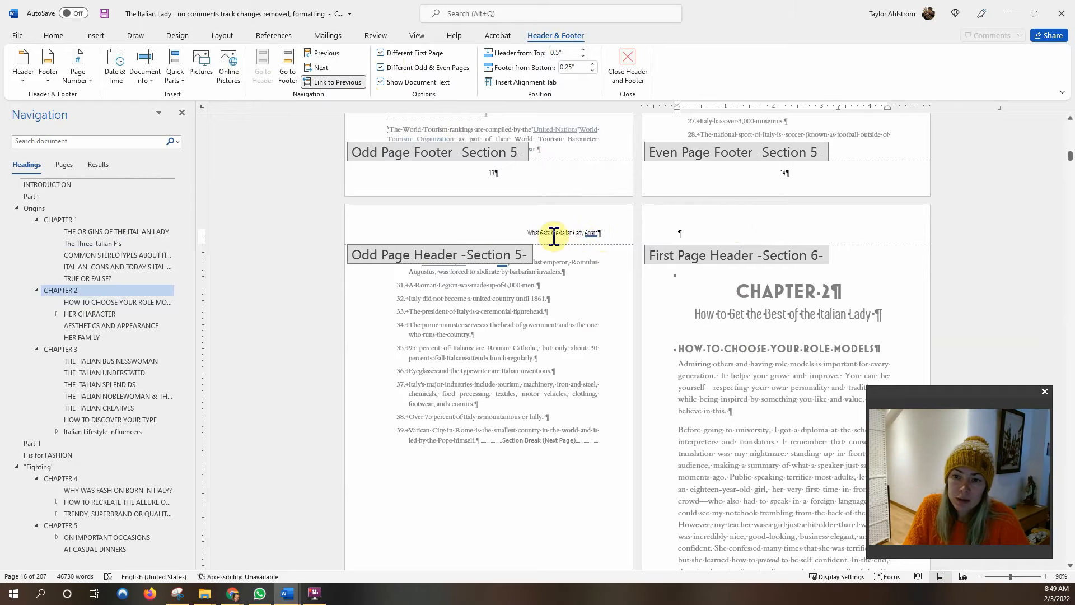
{"action": "scroll", "coordinate": [312, 163], "scroll_direction": "down", "scroll_amount": 7}
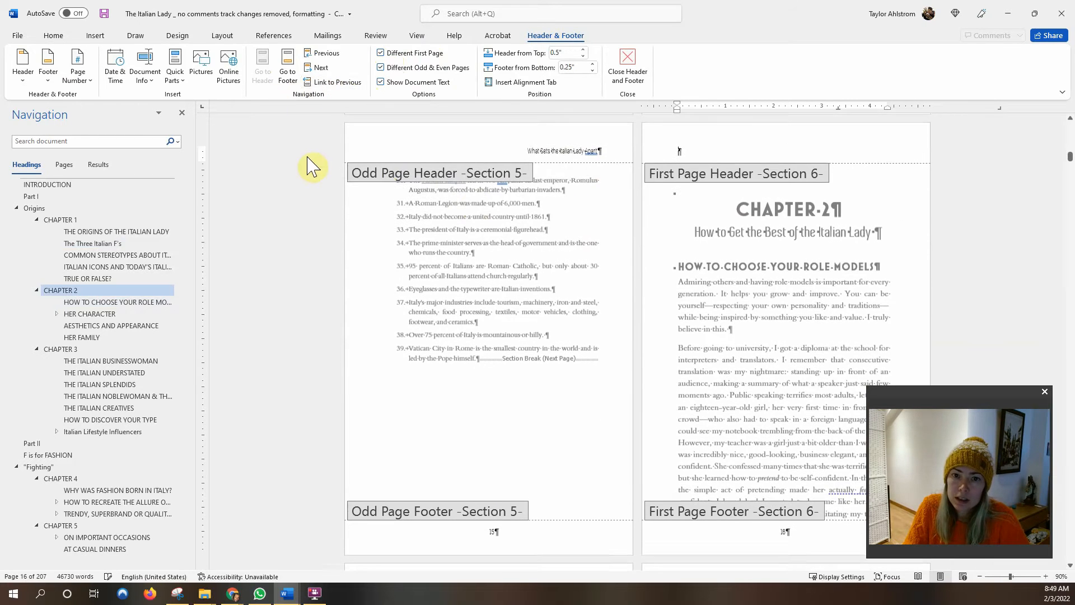
{"action": "scroll", "coordinate": [559, 223], "scroll_direction": "up", "scroll_amount": 2}
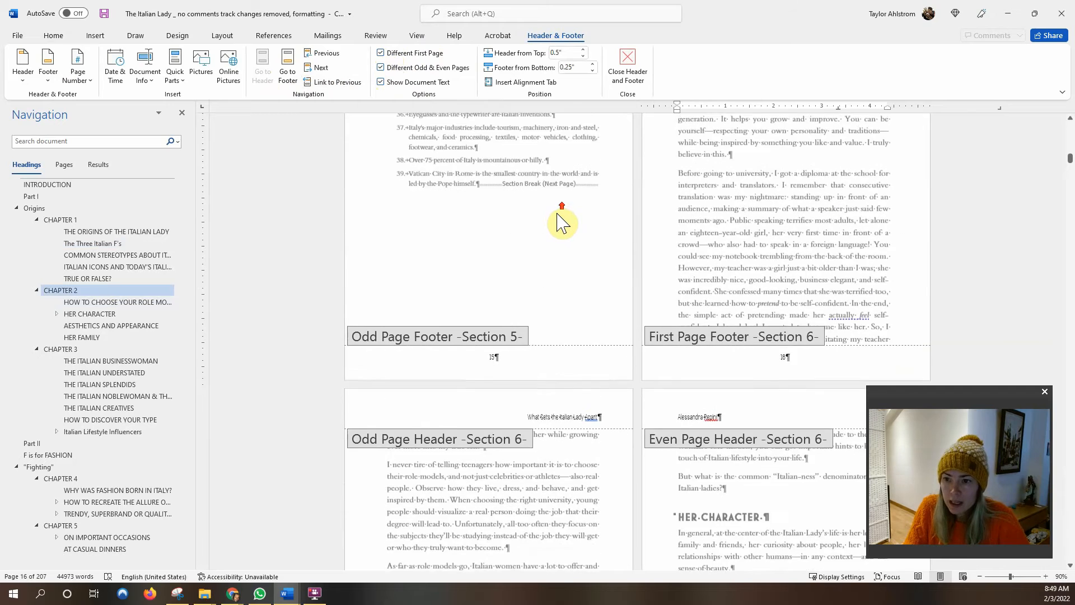
{"action": "scroll", "coordinate": [697, 235], "scroll_direction": "down", "scroll_amount": 1}
{"action": "scroll", "coordinate": [697, 235], "scroll_direction": "down", "scroll_amount": 2}
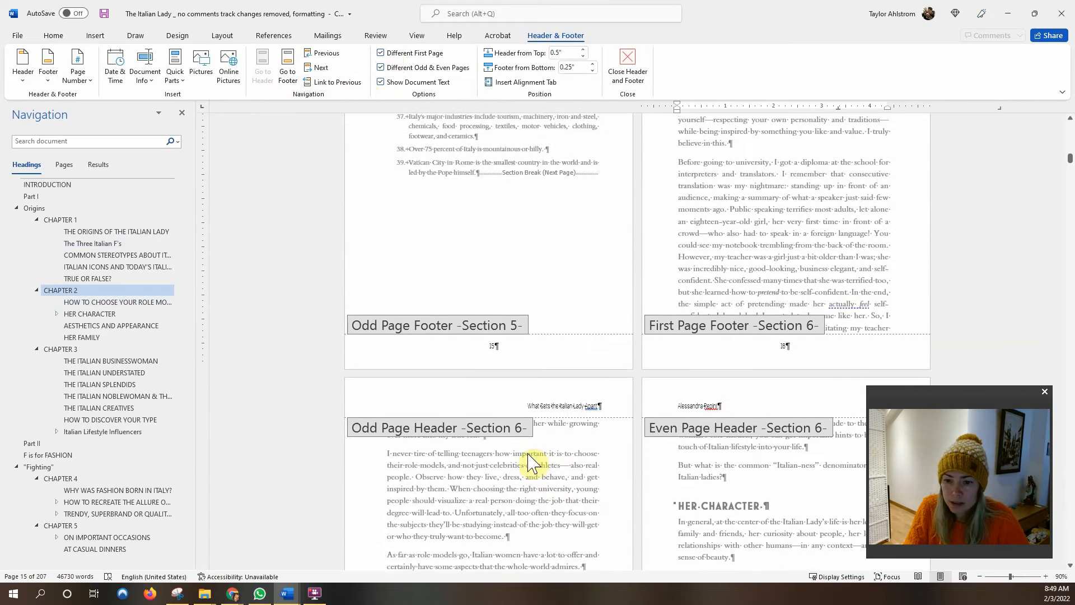
{"action": "left_click_drag", "start_coordinate": [534, 404], "coordinate": [601, 403]}
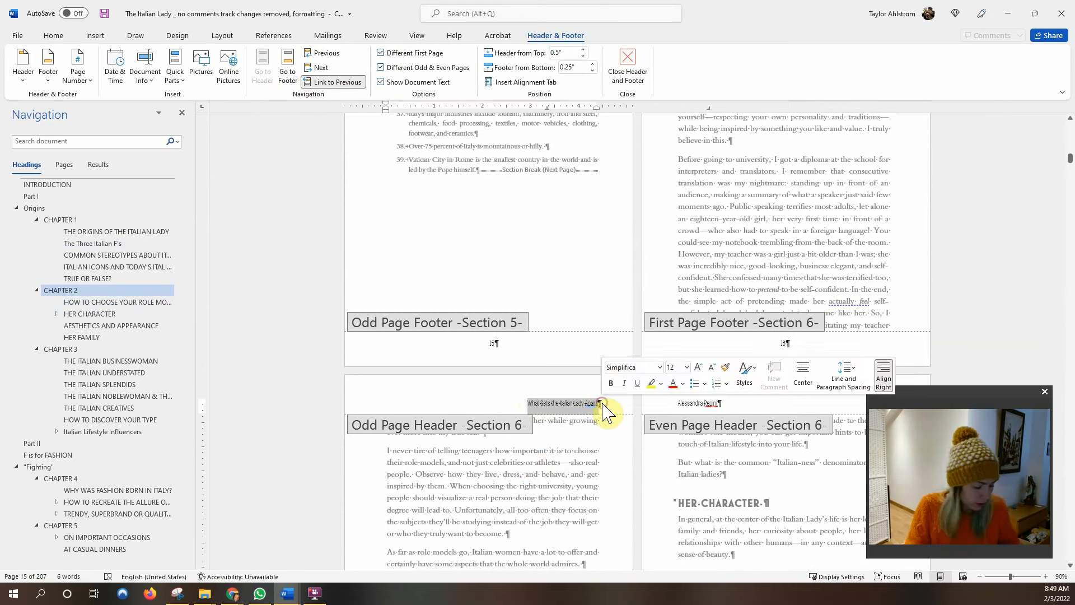
{"action": "key", "text": "Delete"}
{"action": "type", "text": "How to Be"}
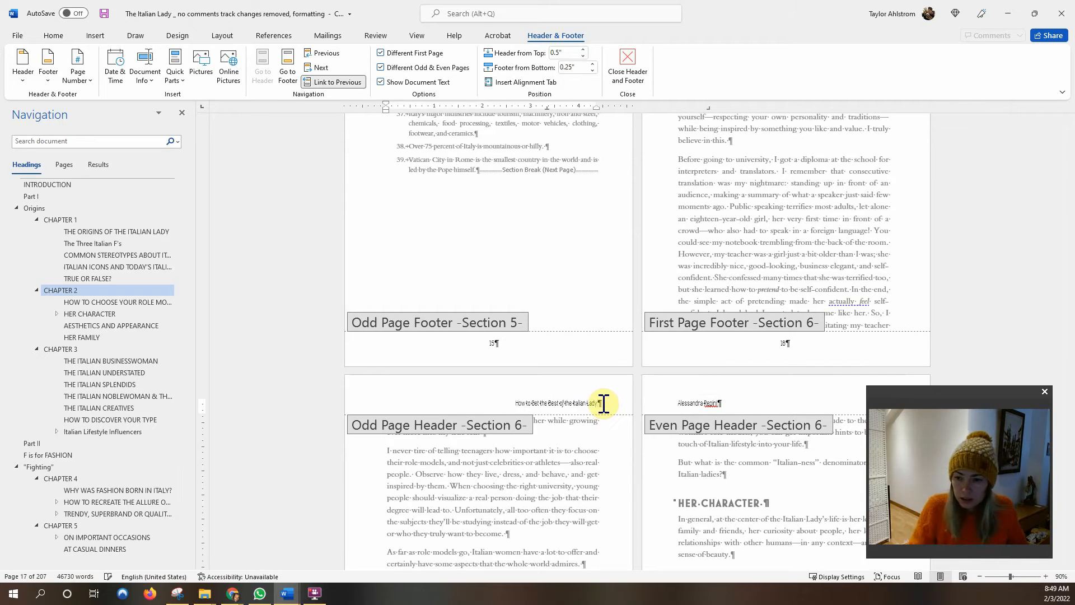
Check spelling suggestions for the author's surname in the odd-page header.
{"action": "right_click", "coordinate": [707, 403]}
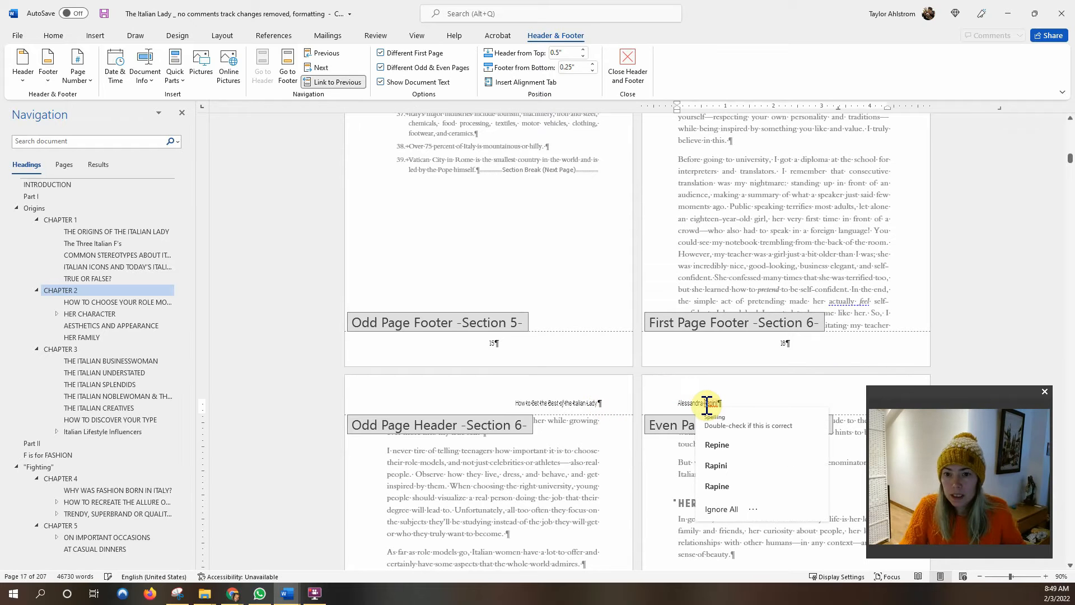
{"action": "left_click", "coordinate": [572, 402]}
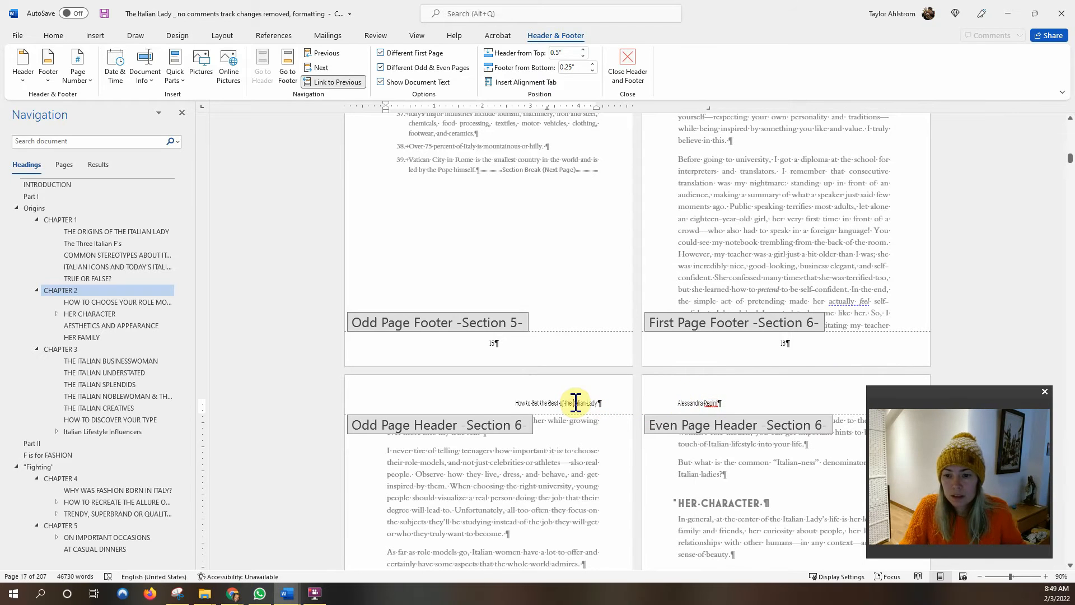
{"action": "scroll", "coordinate": [575, 406], "scroll_direction": "up", "scroll_amount": 4}
{"action": "scroll", "coordinate": [576, 409], "scroll_direction": "down", "scroll_amount": 6}
{"action": "scroll", "coordinate": [576, 408], "scroll_direction": "down", "scroll_amount": 10}
{"action": "scroll", "coordinate": [582, 407], "scroll_direction": "down", "scroll_amount": 10}
{"action": "scroll", "coordinate": [582, 403], "scroll_direction": "down", "scroll_amount": 10}
{"action": "scroll", "coordinate": [543, 263], "scroll_direction": "up", "scroll_amount": 2}
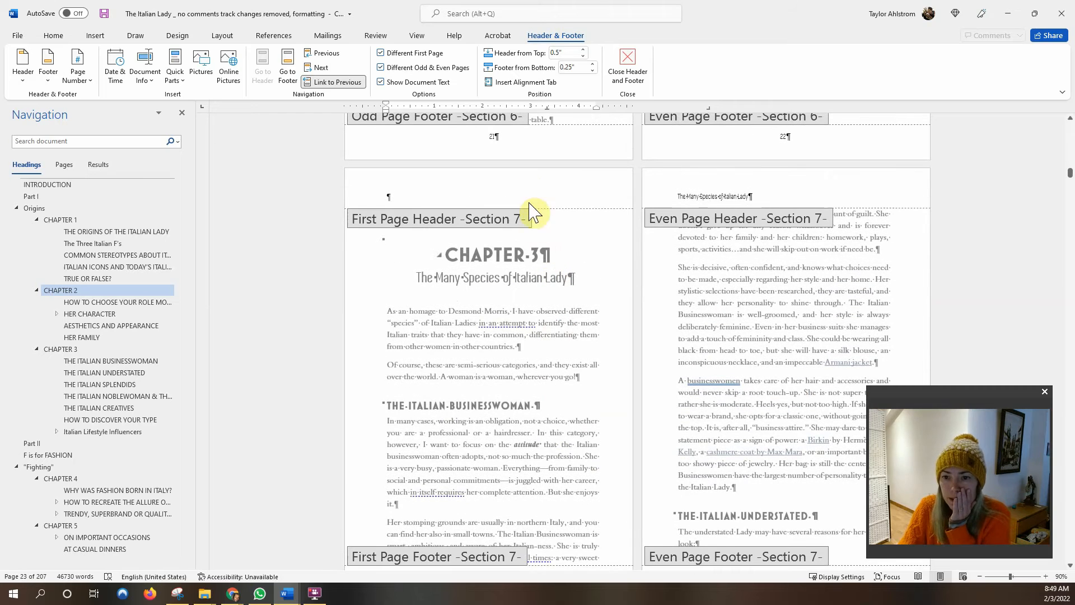
Review the Section 7 headers, close header editing and open the print preview.
{"action": "left_click", "coordinate": [724, 197]}
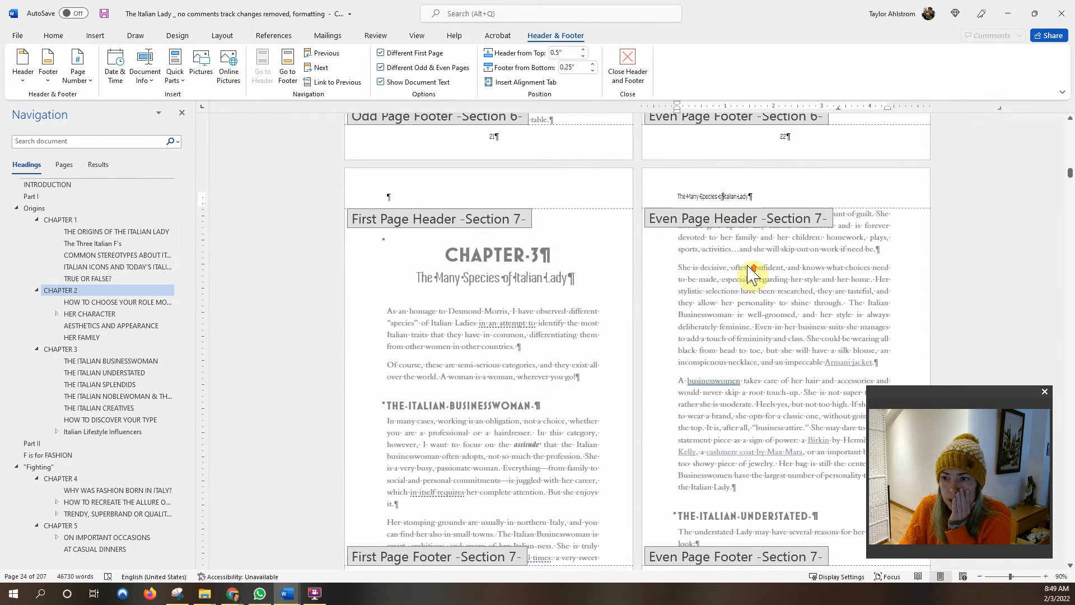
{"action": "scroll", "coordinate": [750, 276], "scroll_direction": "up", "scroll_amount": 2}
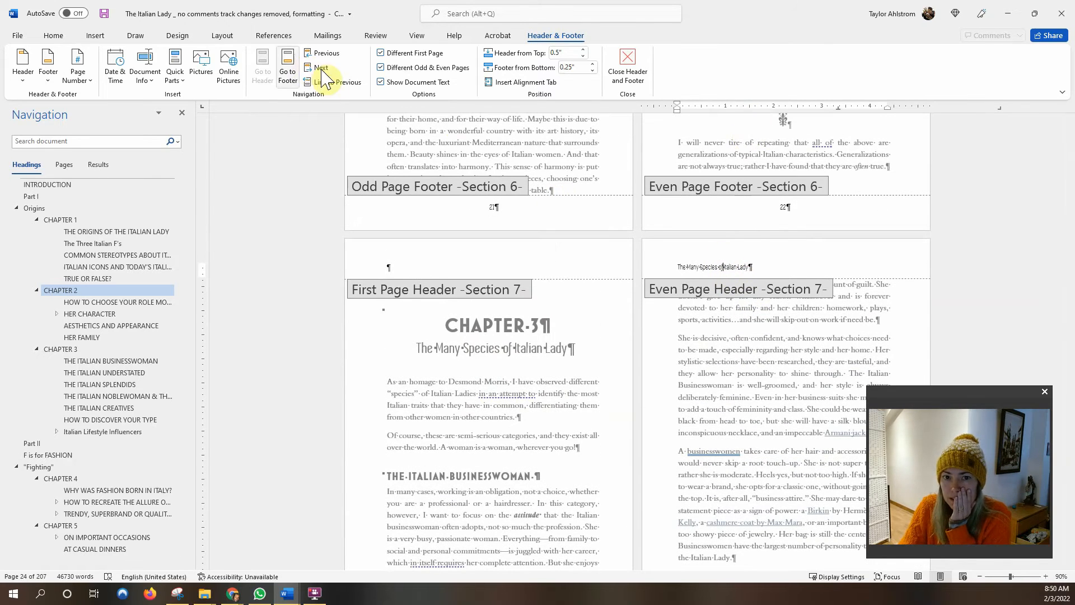
{"action": "scroll", "coordinate": [540, 384], "scroll_direction": "down", "scroll_amount": 3}
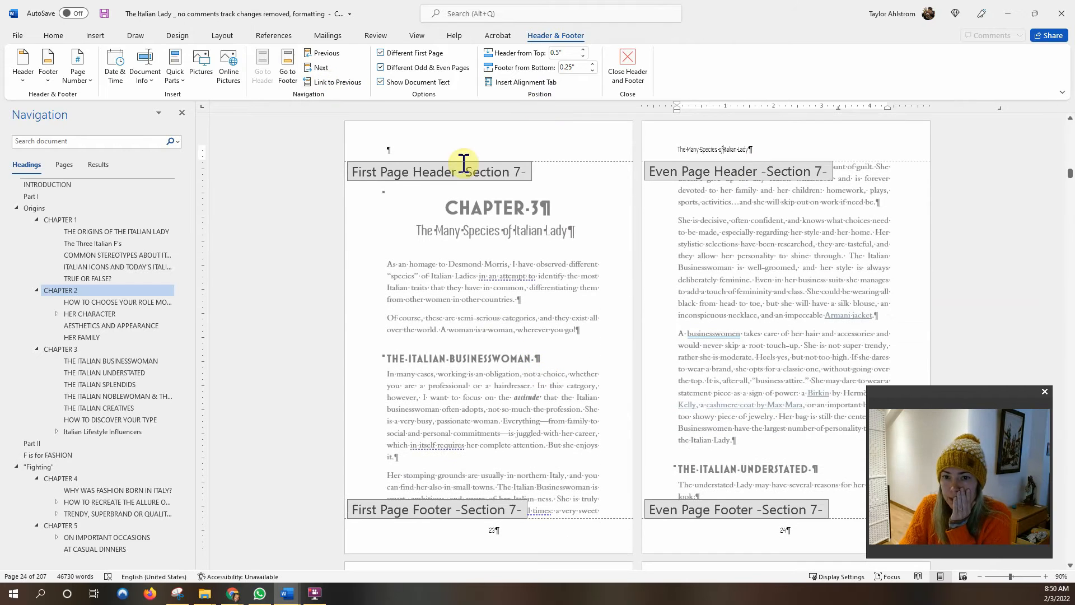
{"action": "scroll", "coordinate": [510, 231], "scroll_direction": "down", "scroll_amount": 6}
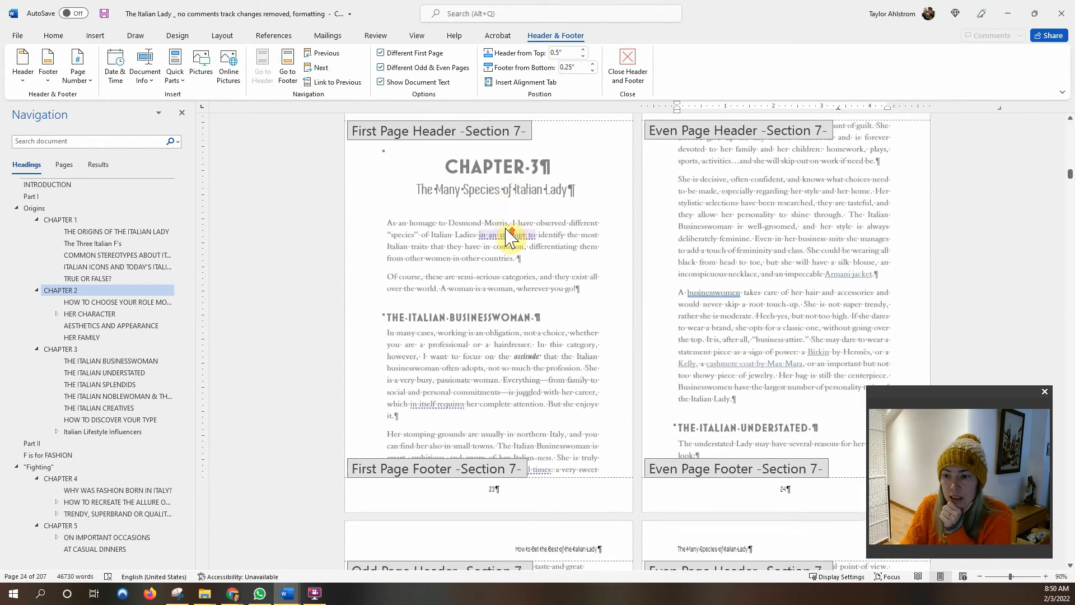
{"action": "scroll", "coordinate": [507, 229], "scroll_direction": "down", "scroll_amount": 3}
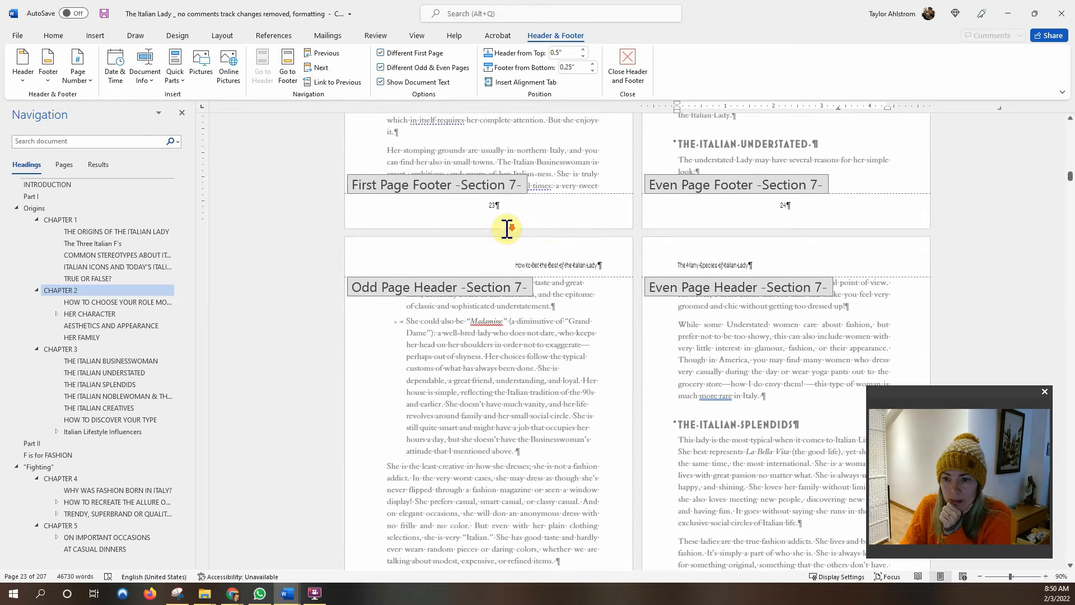
{"action": "double_click", "coordinate": [749, 337]}
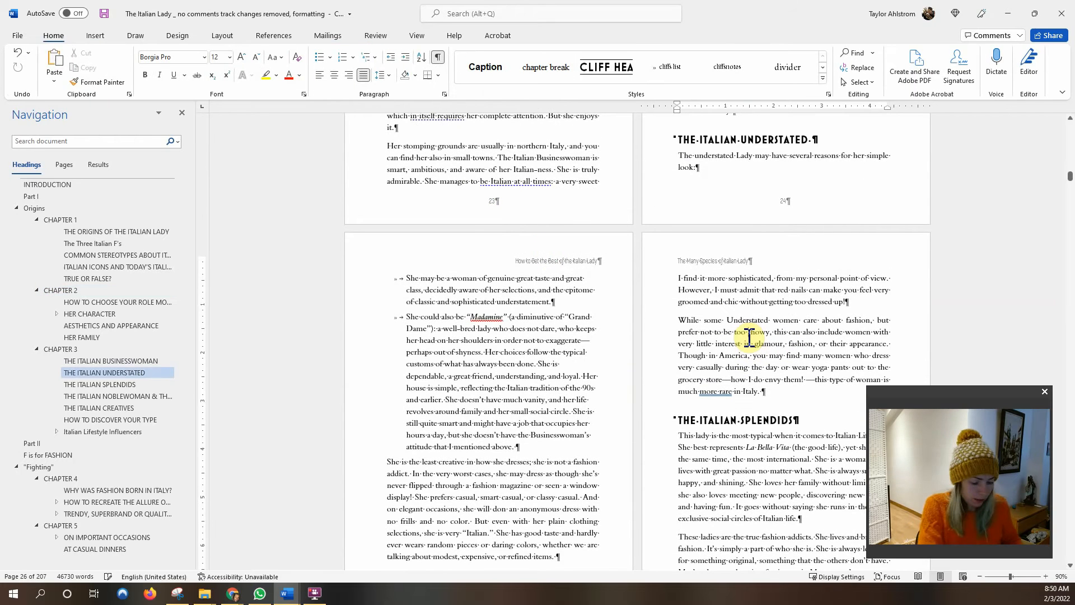
{"action": "key", "text": "ctrl+p"}
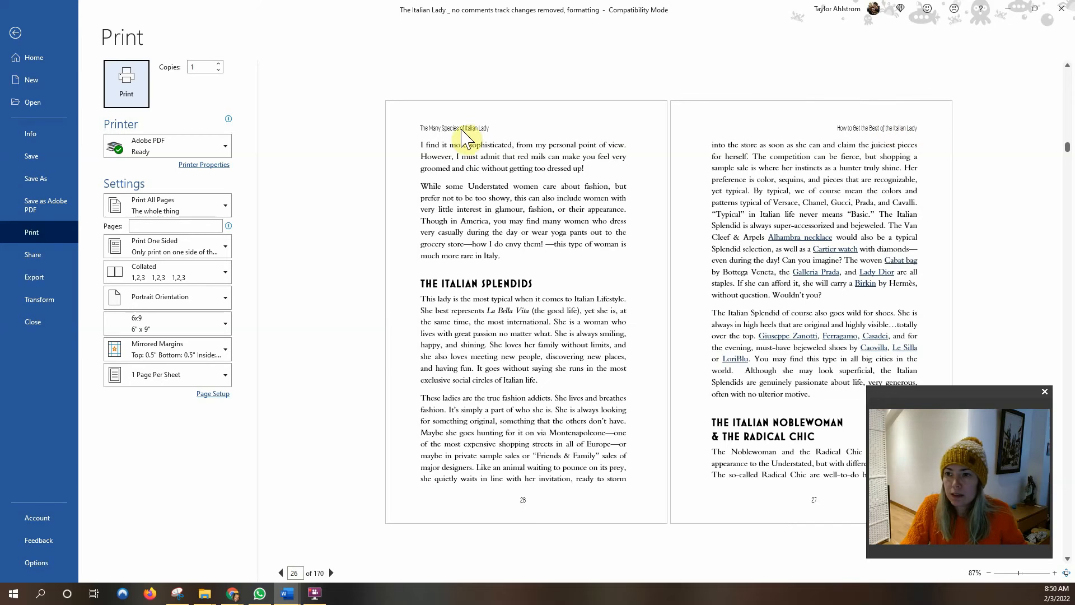
Scroll the print preview spreads to check the running headers, then go back to the document.
{"action": "scroll", "coordinate": [586, 185], "scroll_direction": "up", "scroll_amount": 2}
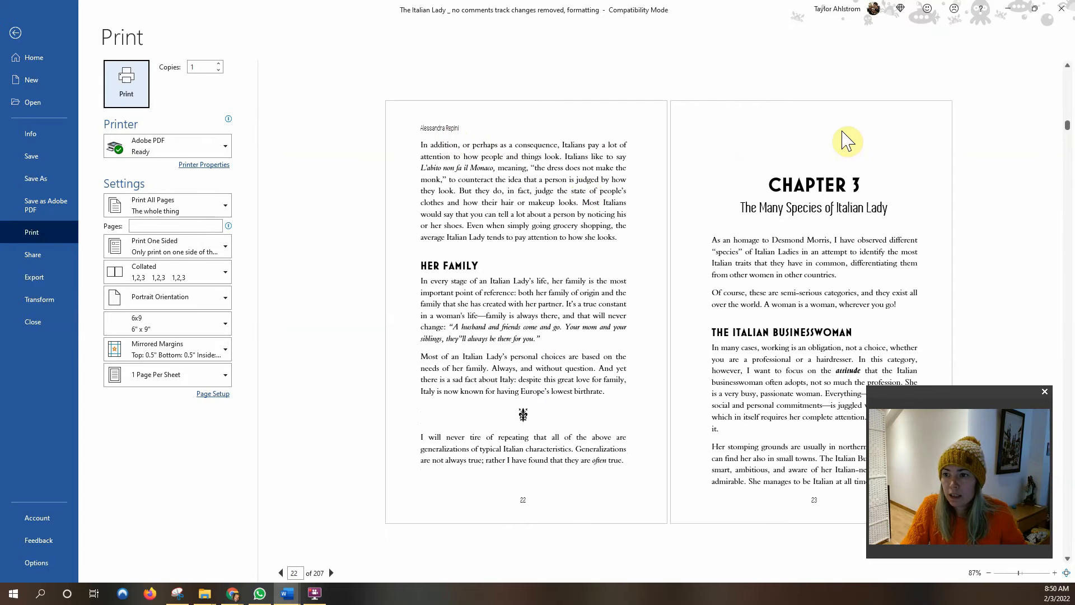
{"action": "scroll", "coordinate": [845, 137], "scroll_direction": "down", "scroll_amount": 1}
{"action": "scroll", "coordinate": [439, 132], "scroll_direction": "down", "scroll_amount": 2}
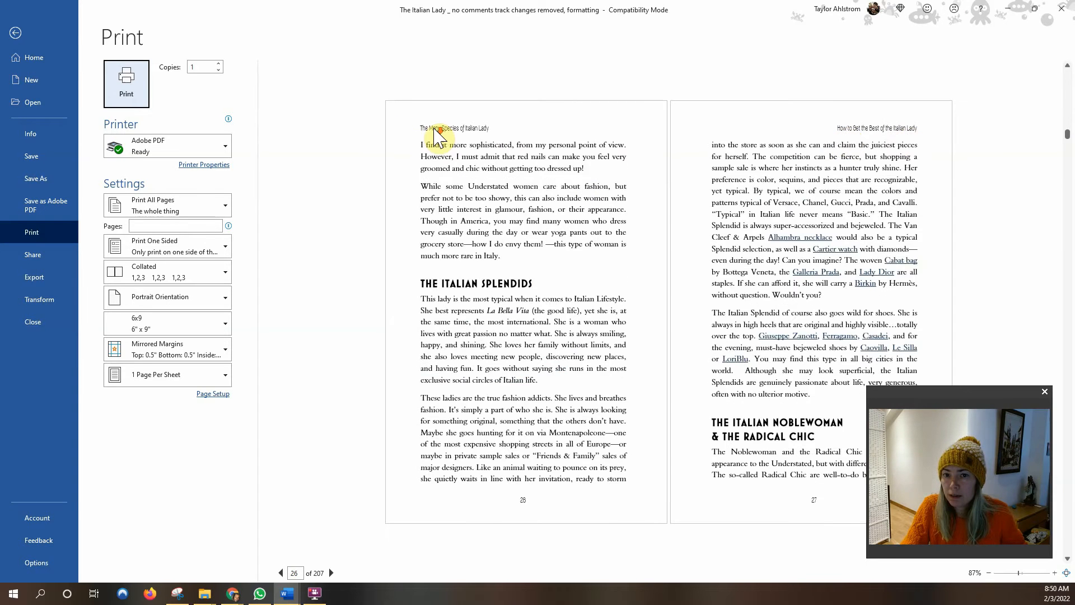
{"action": "left_click", "coordinate": [15, 32]}
Replace the page 25 odd-page header title with the author's name and close header editing.
{"action": "scroll", "coordinate": [470, 244], "scroll_direction": "up", "scroll_amount": 5}
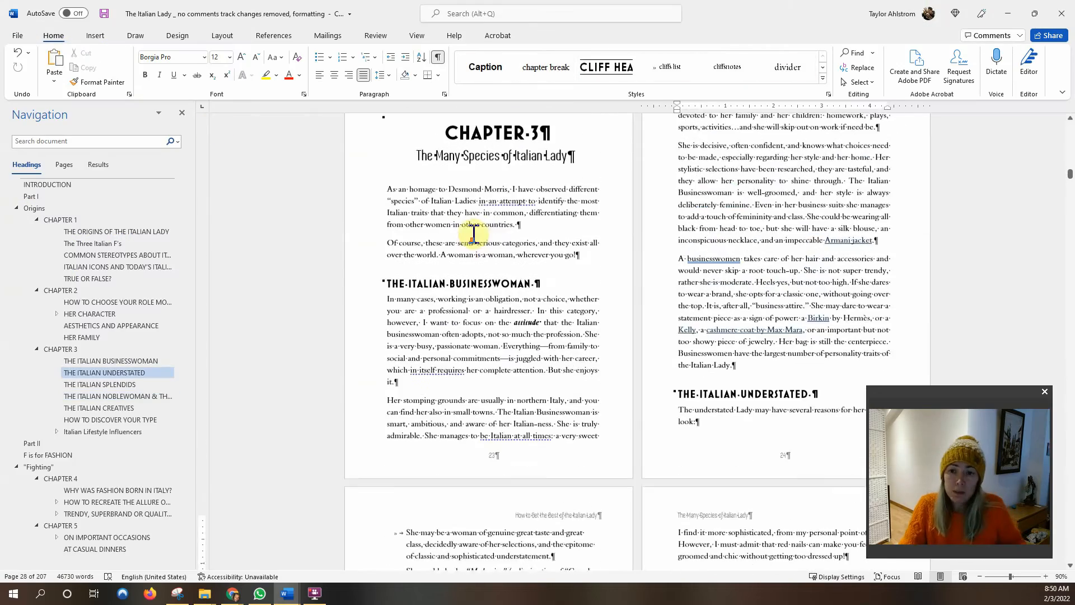
{"action": "scroll", "coordinate": [474, 234], "scroll_direction": "down", "scroll_amount": 5}
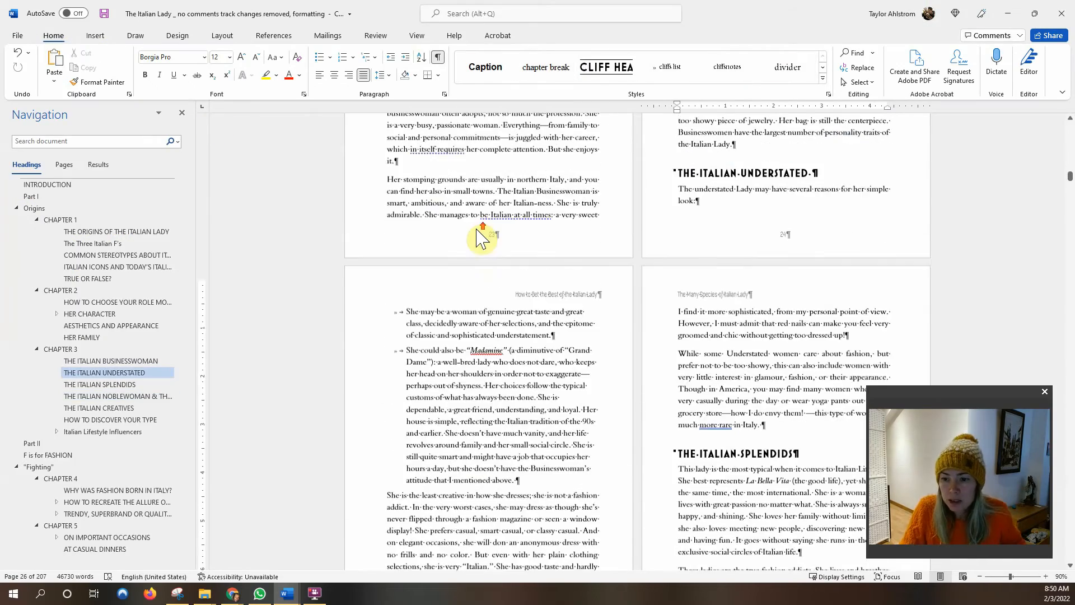
{"action": "double_click", "coordinate": [535, 282]}
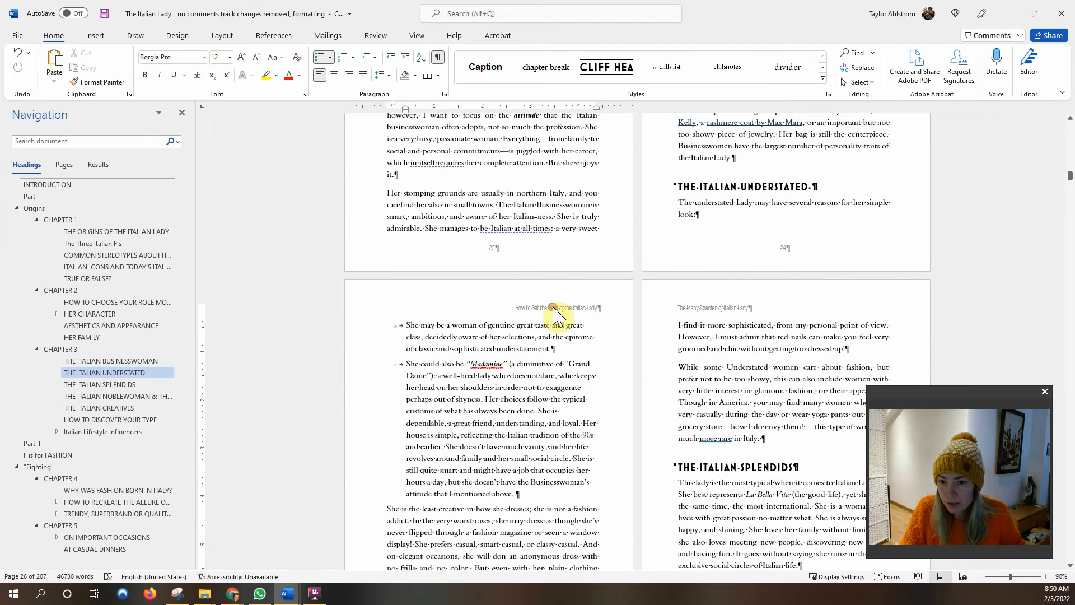
{"action": "scroll", "coordinate": [487, 252], "scroll_direction": "down", "scroll_amount": 4}
{"action": "left_click", "coordinate": [514, 153]}
{"action": "left_click", "coordinate": [620, 152], "text": "shift"}
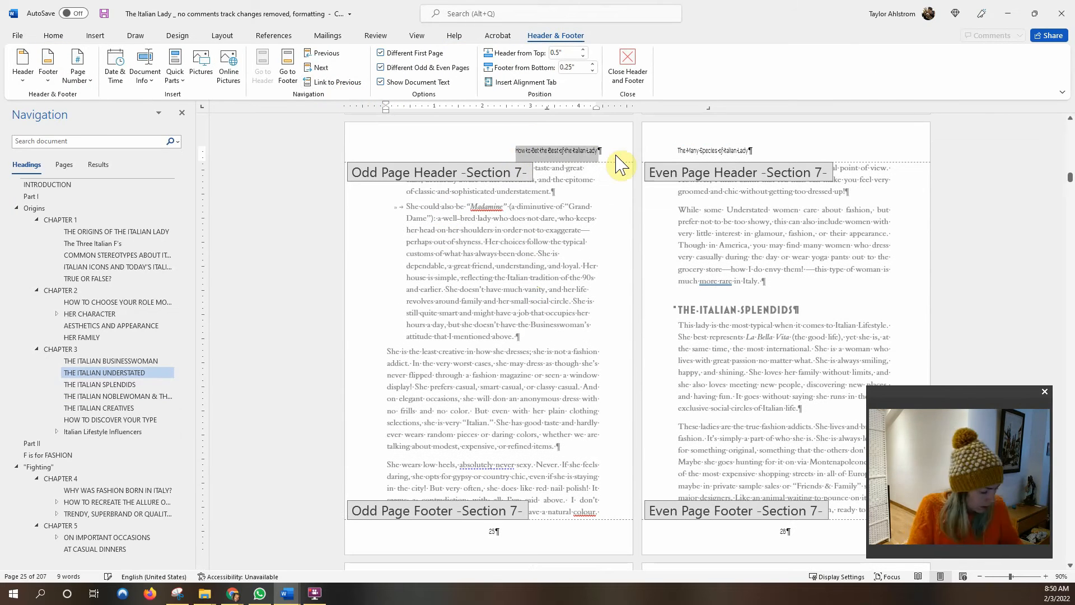
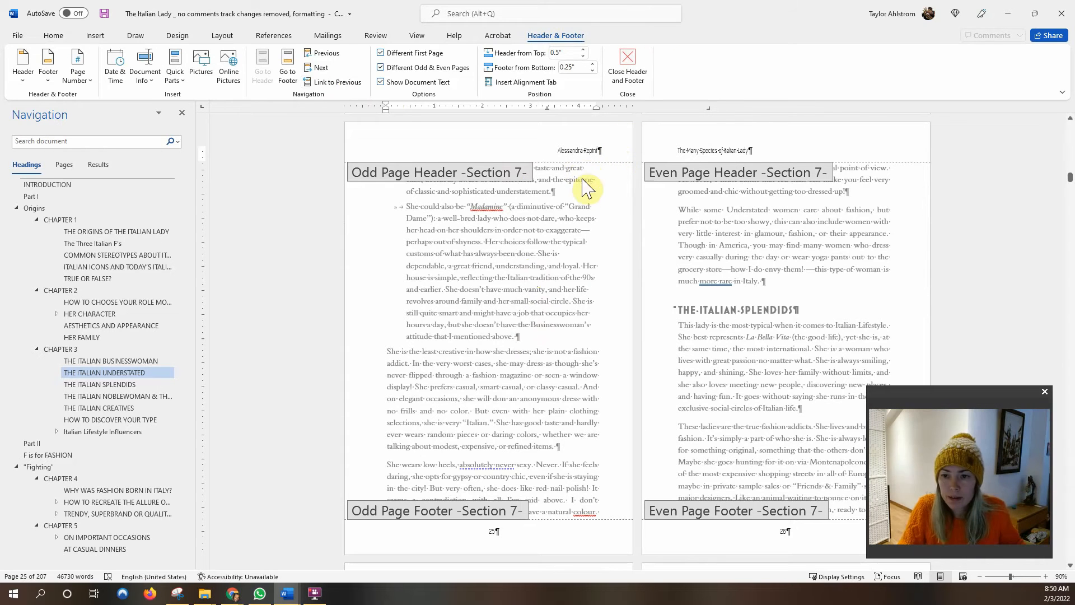
{"action": "double_click", "coordinate": [579, 193]}
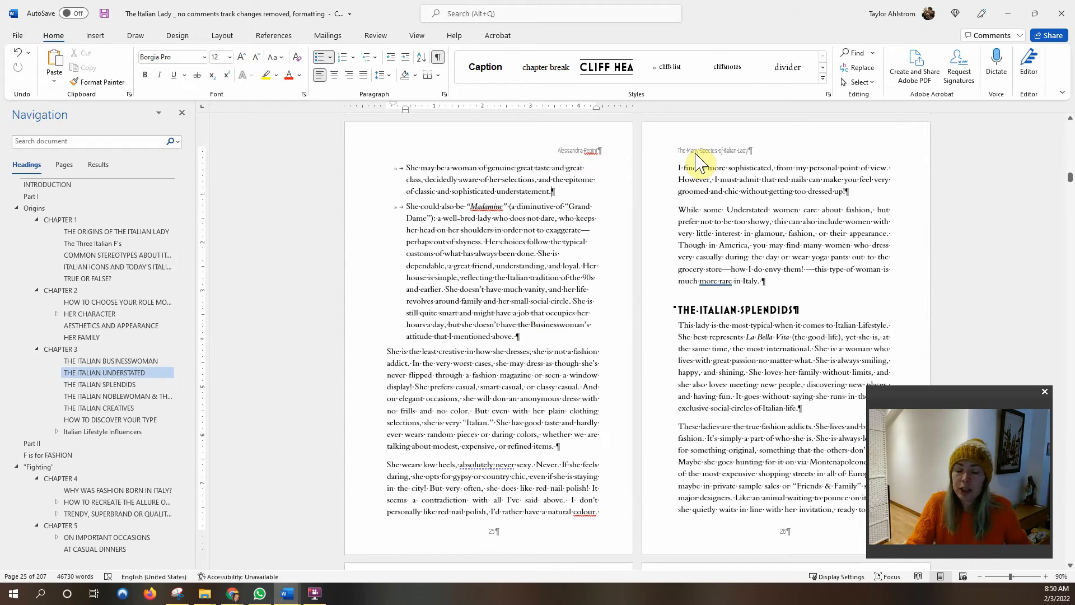
{"action": "double_click", "coordinate": [702, 182]}
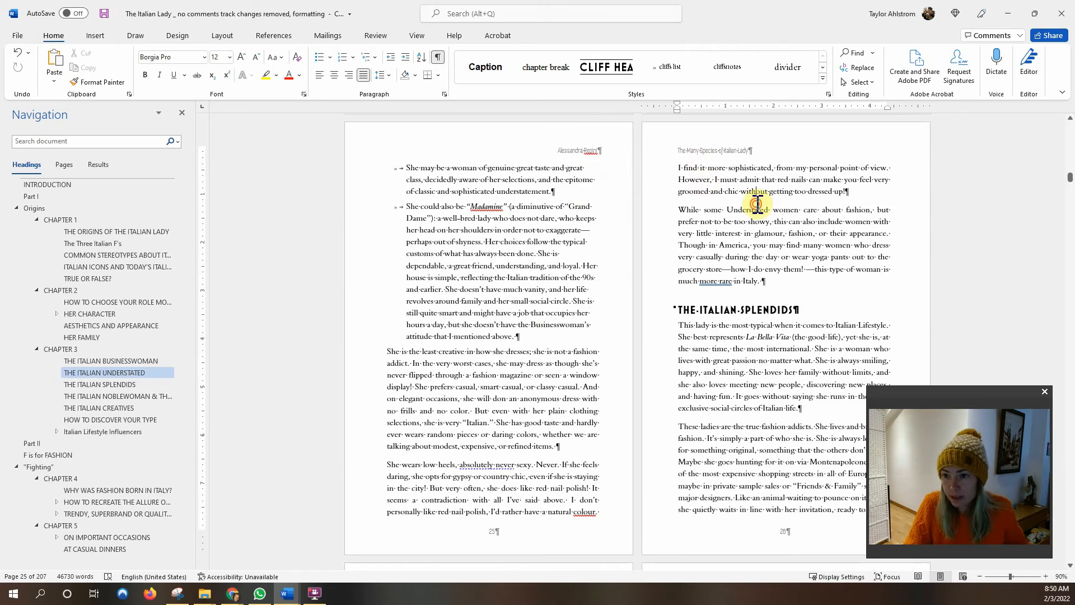
{"action": "scroll", "coordinate": [705, 190], "scroll_direction": "down", "scroll_amount": 7}
{"action": "scroll", "coordinate": [616, 268], "scroll_direction": "down", "scroll_amount": 10}
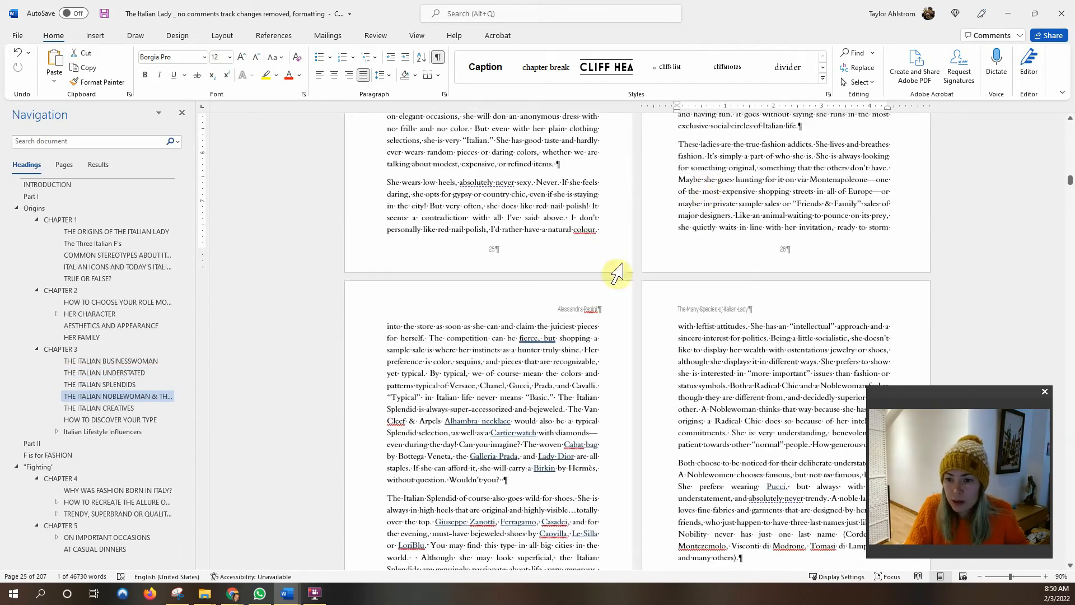
{"action": "scroll", "coordinate": [603, 286], "scroll_direction": "down", "scroll_amount": 10}
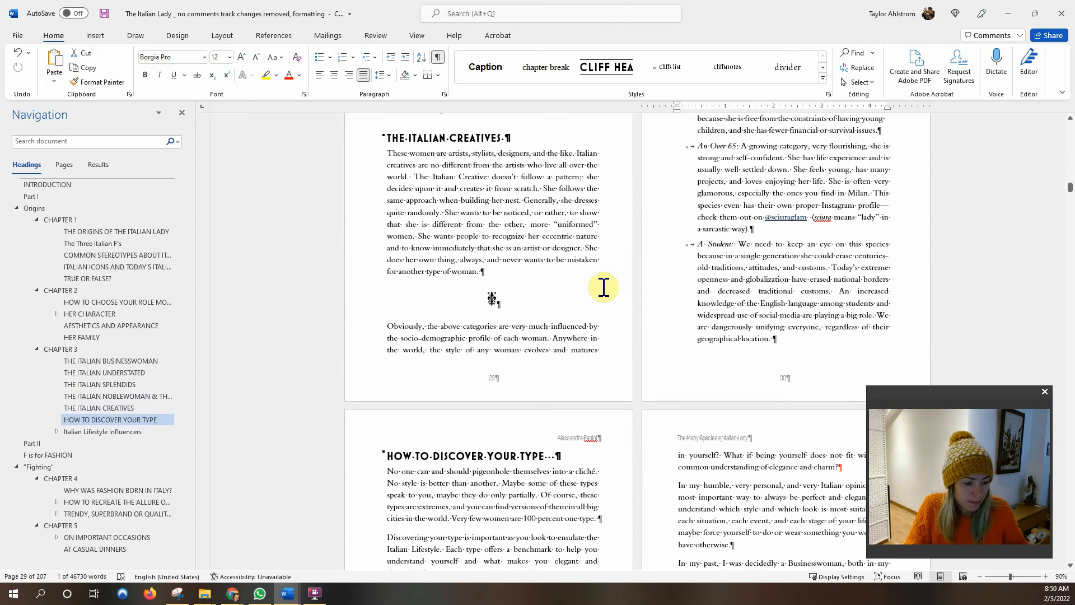
{"action": "scroll", "coordinate": [604, 287], "scroll_direction": "down", "scroll_amount": 5}
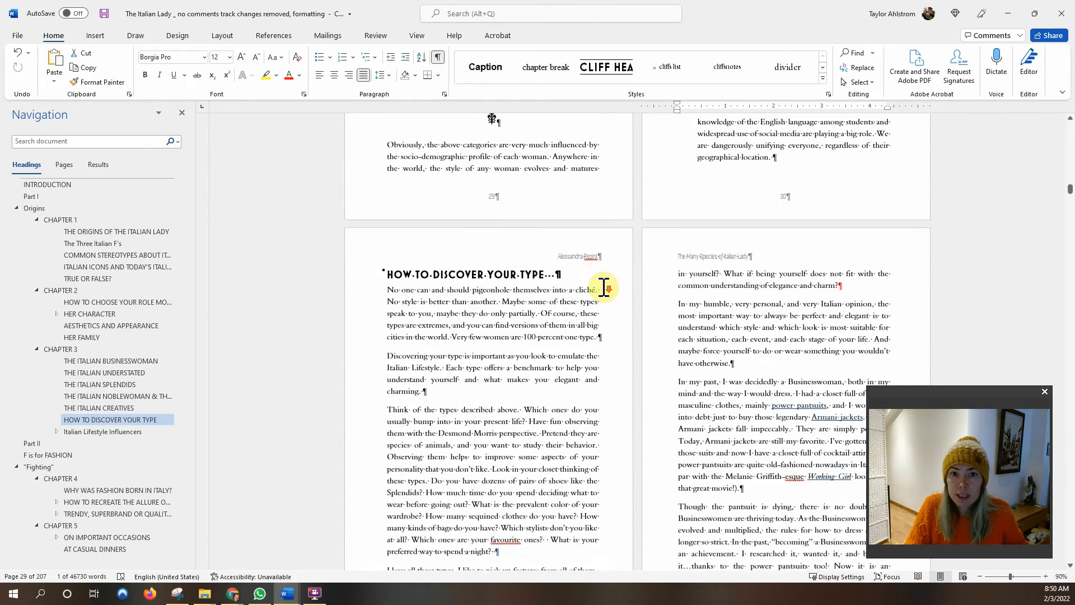
{"action": "scroll", "coordinate": [604, 287], "scroll_direction": "down", "scroll_amount": 8}
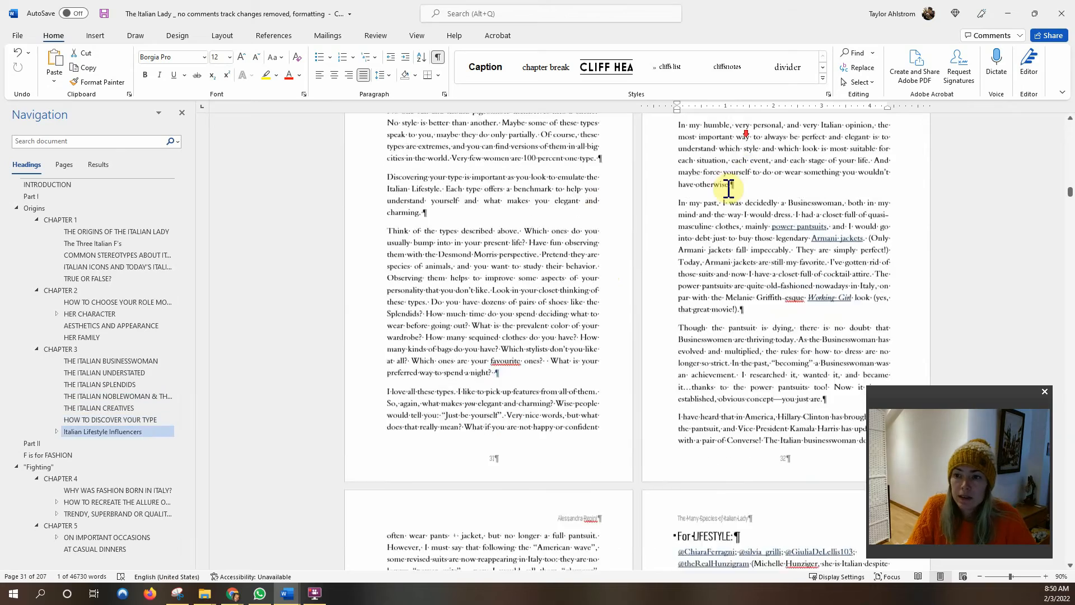
{"action": "scroll", "coordinate": [727, 188], "scroll_direction": "down", "scroll_amount": 10}
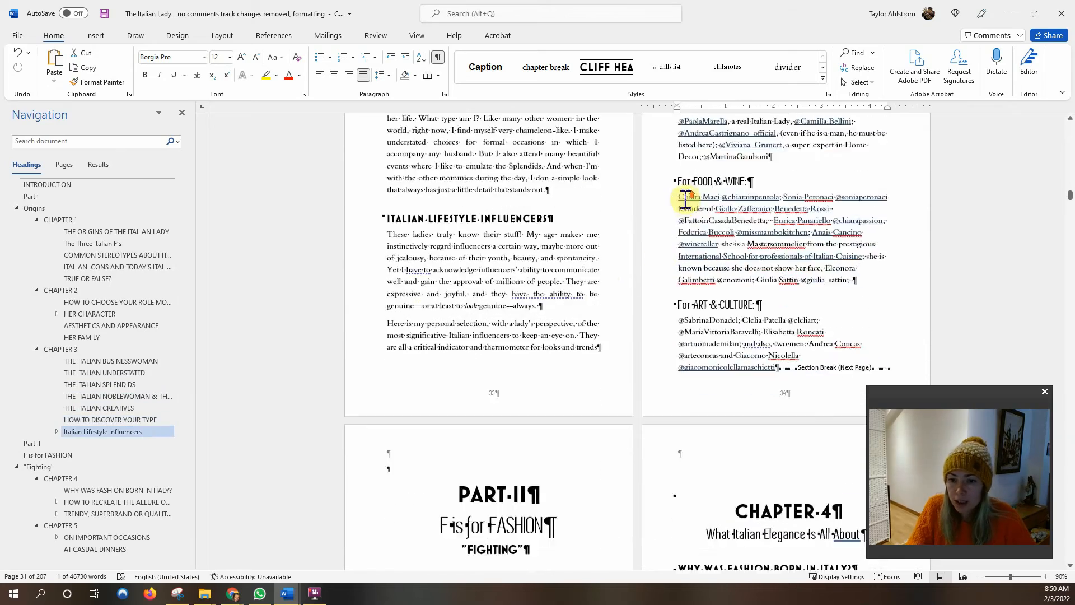
{"action": "scroll", "coordinate": [686, 198], "scroll_direction": "down", "scroll_amount": 3}
{"action": "scroll", "coordinate": [776, 249], "scroll_direction": "down", "scroll_amount": 10}
{"action": "scroll", "coordinate": [774, 249], "scroll_direction": "up", "scroll_amount": 4}
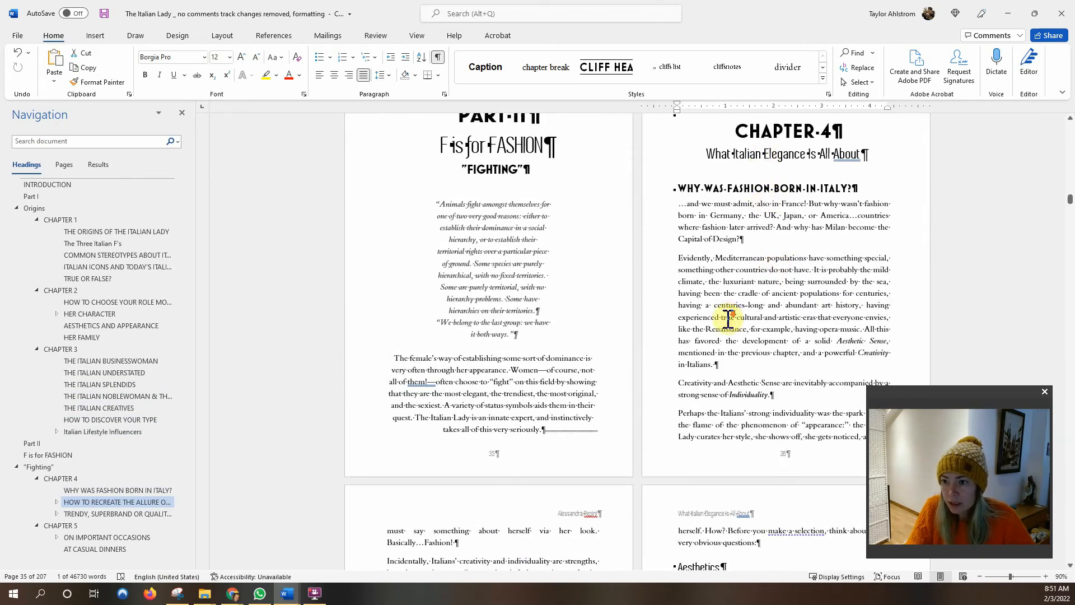
{"action": "scroll", "coordinate": [728, 317], "scroll_direction": "down", "scroll_amount": 10}
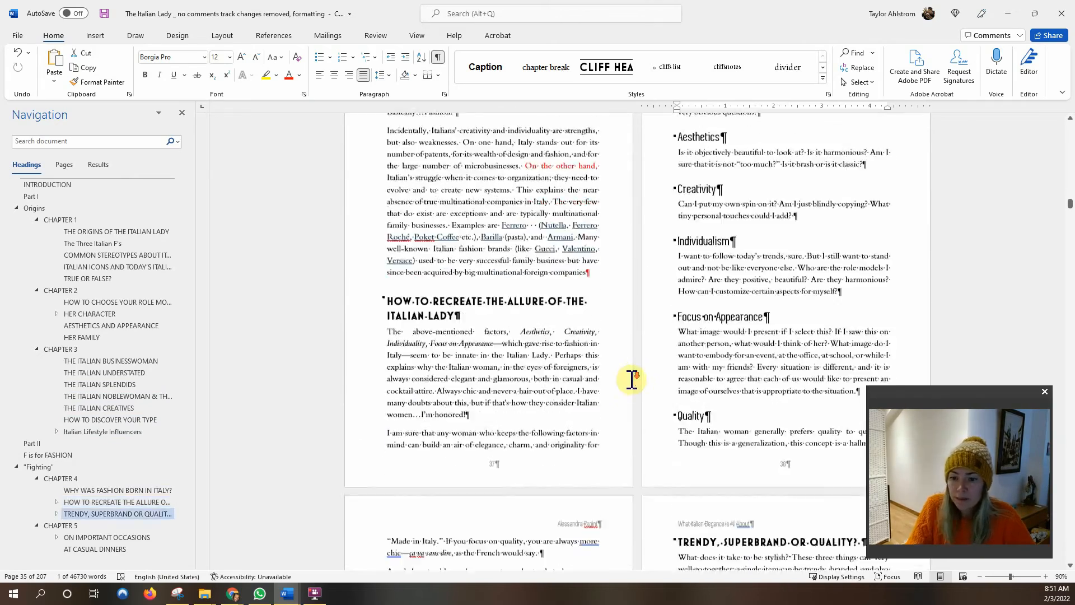
{"action": "scroll", "coordinate": [631, 380], "scroll_direction": "up", "scroll_amount": 5}
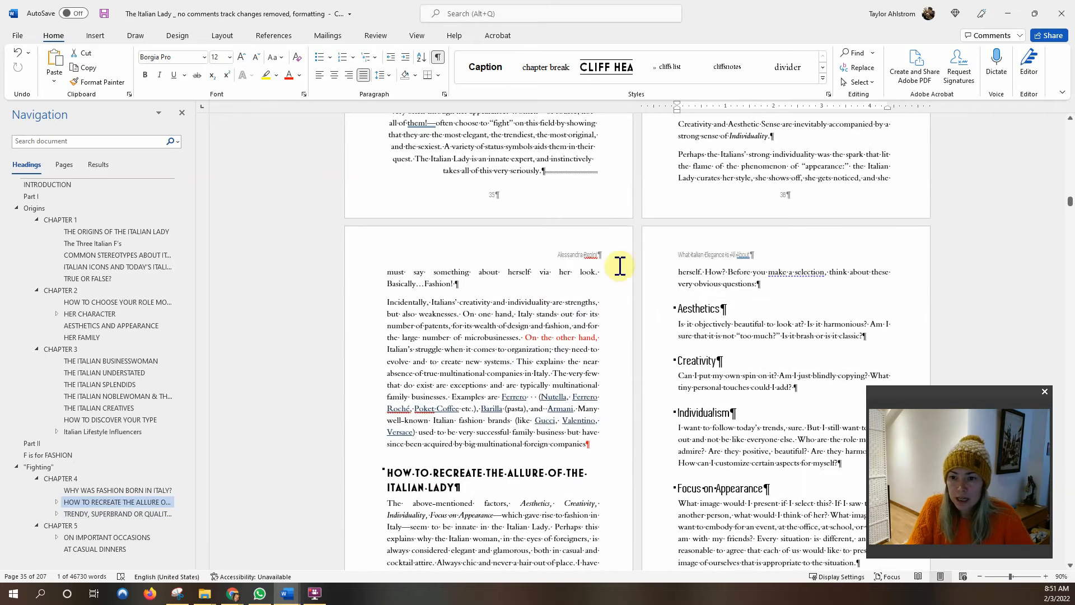
{"action": "left_click", "coordinate": [703, 313]}
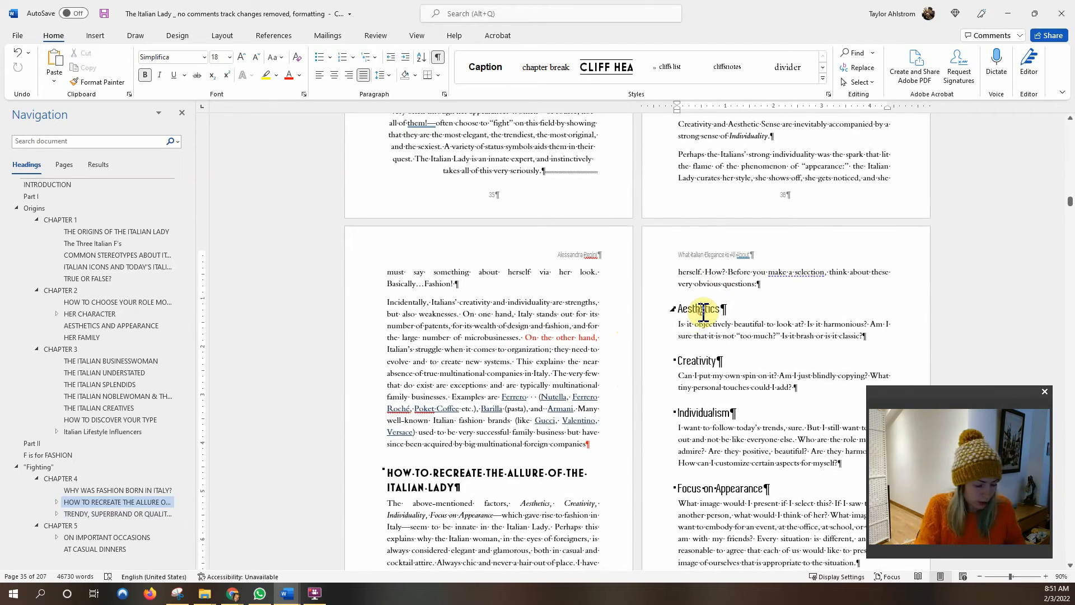
Check pages 54–55 in print preview, where the Chapter 6 opener still has a header.
{"action": "key", "text": "ctrl+p"}
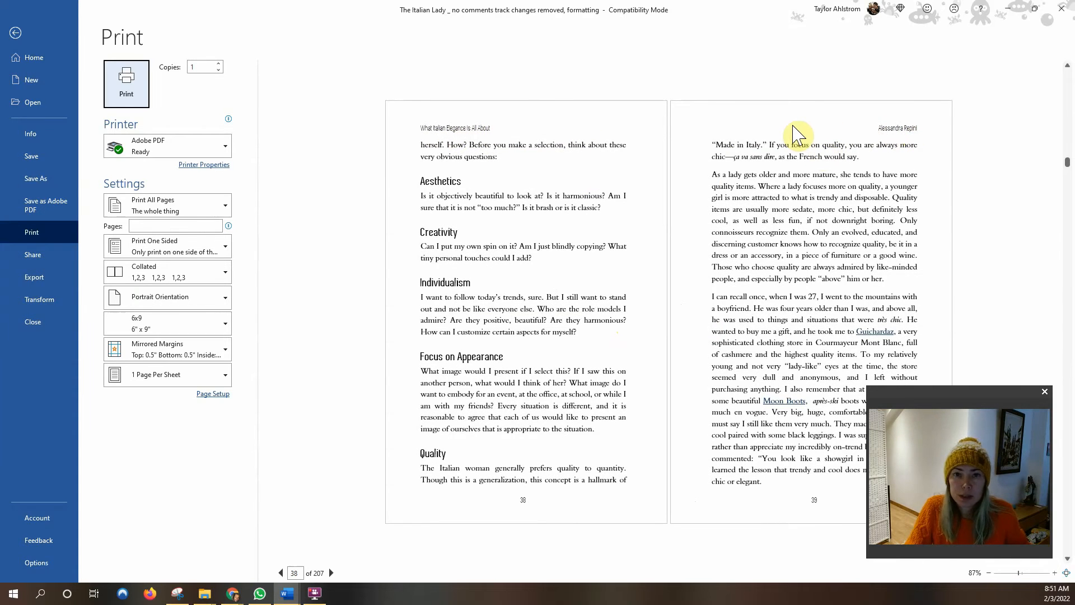
{"action": "scroll", "coordinate": [726, 181], "scroll_direction": "down", "scroll_amount": 4}
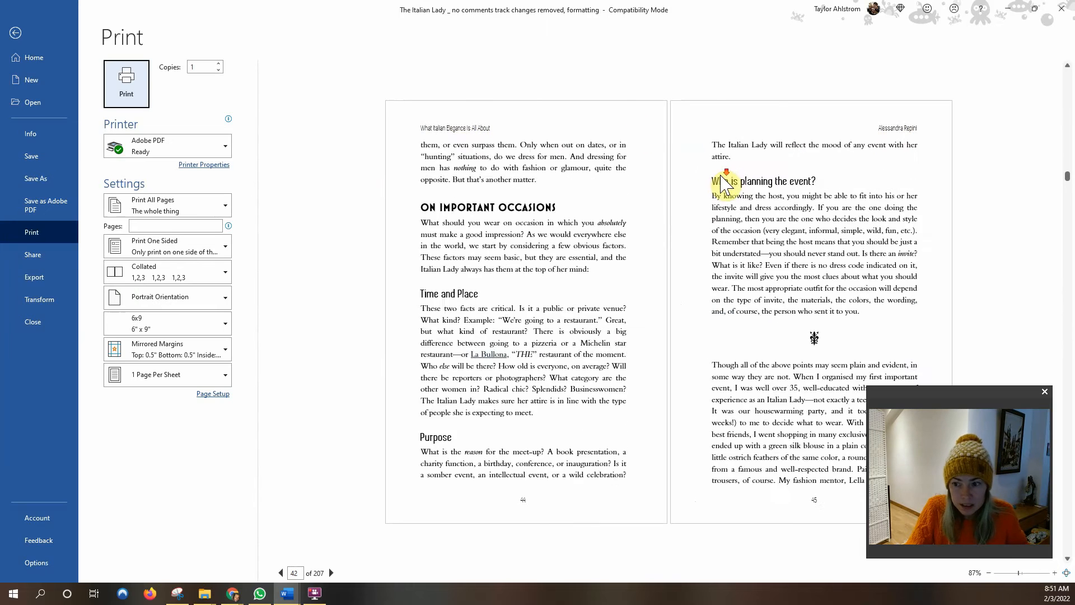
{"action": "scroll", "coordinate": [723, 181], "scroll_direction": "down", "scroll_amount": 1}
{"action": "scroll", "coordinate": [527, 502], "scroll_direction": "down", "scroll_amount": 3}
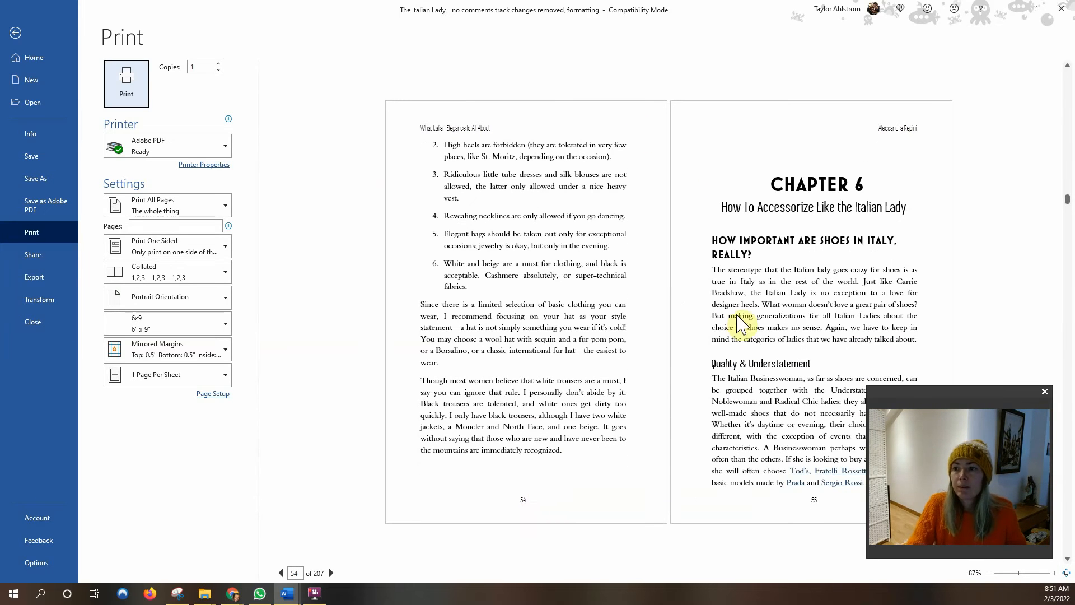
{"action": "left_click", "coordinate": [17, 35]}
Turn on Different First Page for the Chapter 5 header so the opener has none.
{"action": "scroll", "coordinate": [689, 264], "scroll_direction": "down", "scroll_amount": 3}
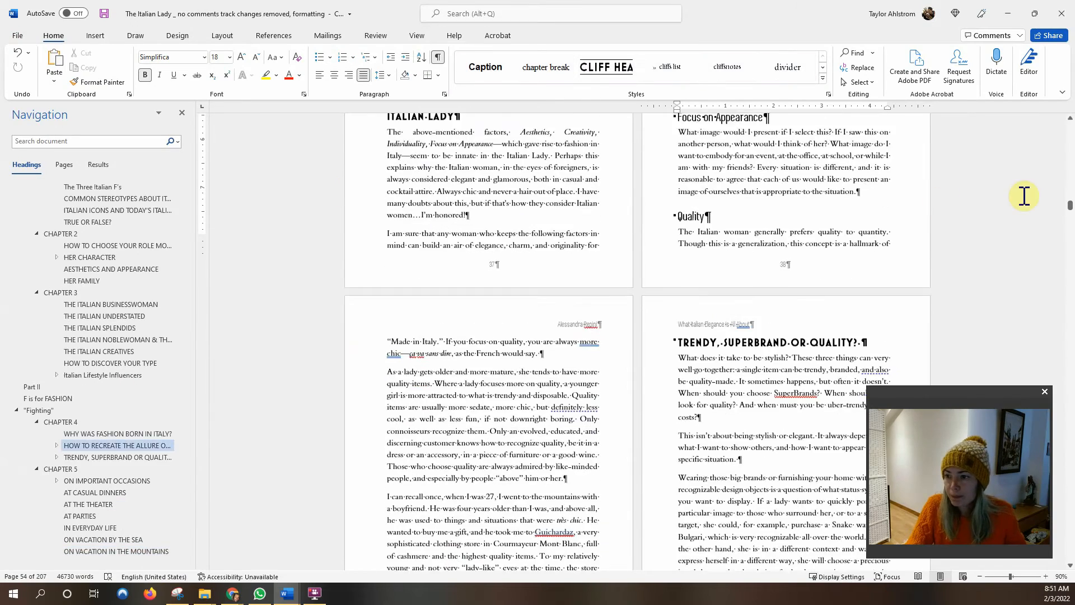
{"action": "scroll", "coordinate": [1024, 196], "scroll_direction": "down", "scroll_amount": 8}
{"action": "scroll", "coordinate": [832, 278], "scroll_direction": "down", "scroll_amount": 1}
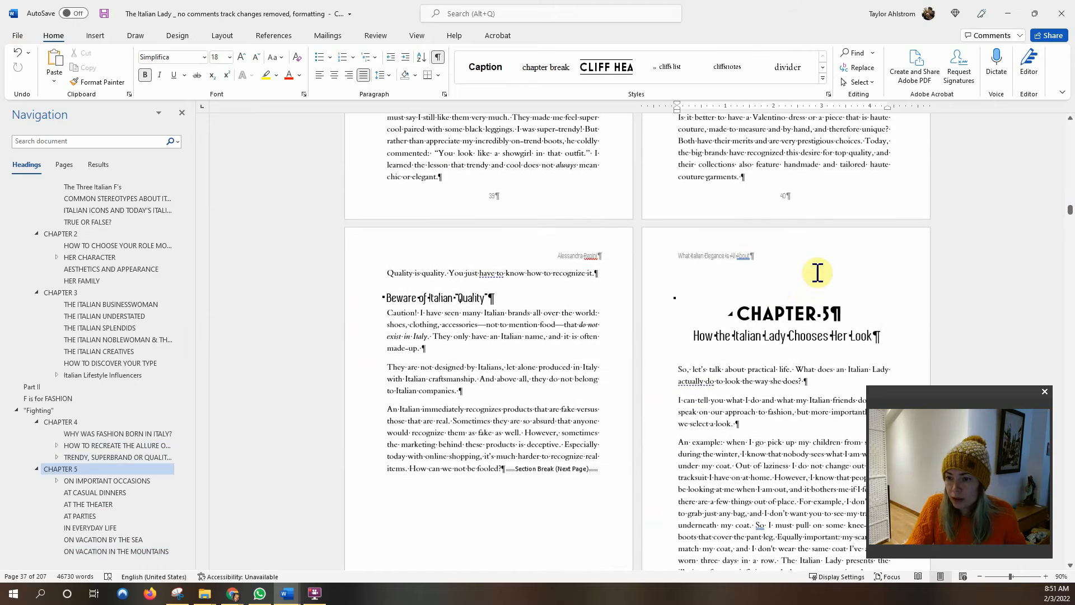
{"action": "double_click", "coordinate": [812, 249]}
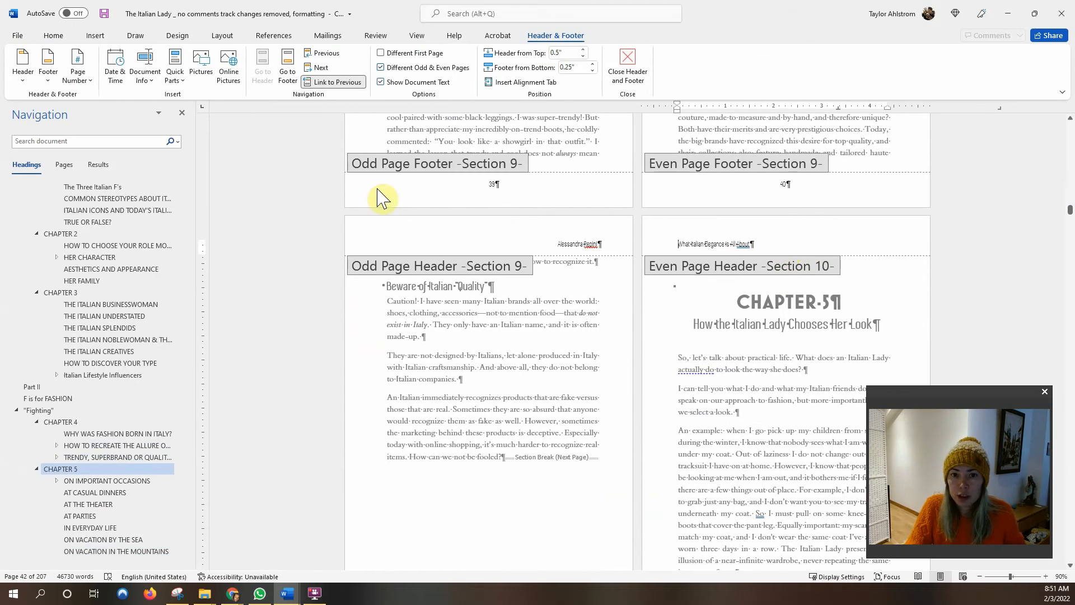
{"action": "left_click", "coordinate": [381, 53]}
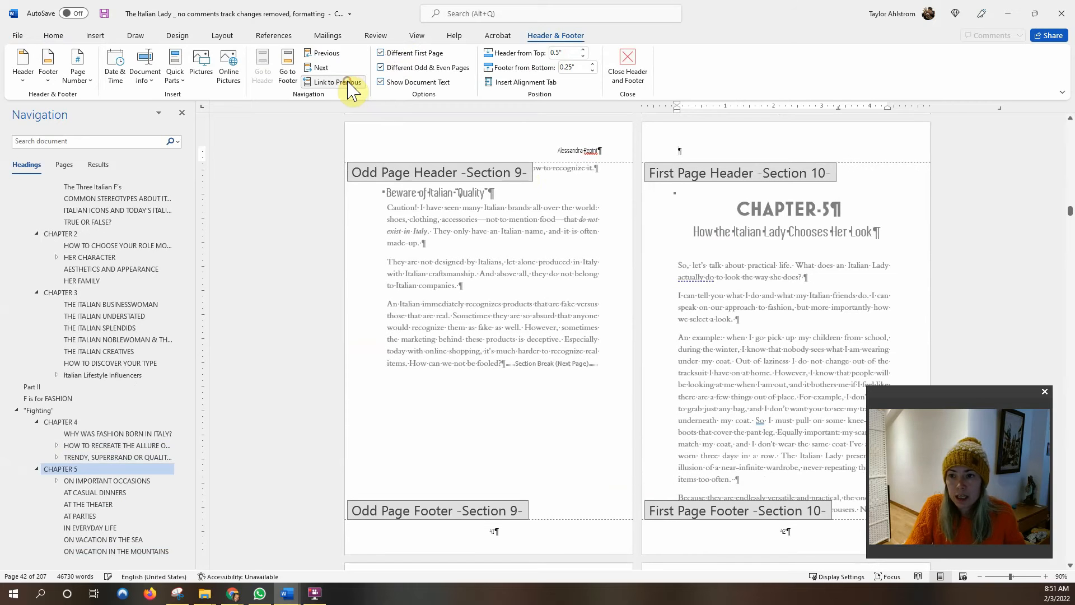
Replace the even-page header with 'How the Italian Lady Chooses Her Look' and exit header editing.
{"action": "scroll", "coordinate": [718, 212], "scroll_direction": "down", "scroll_amount": 1}
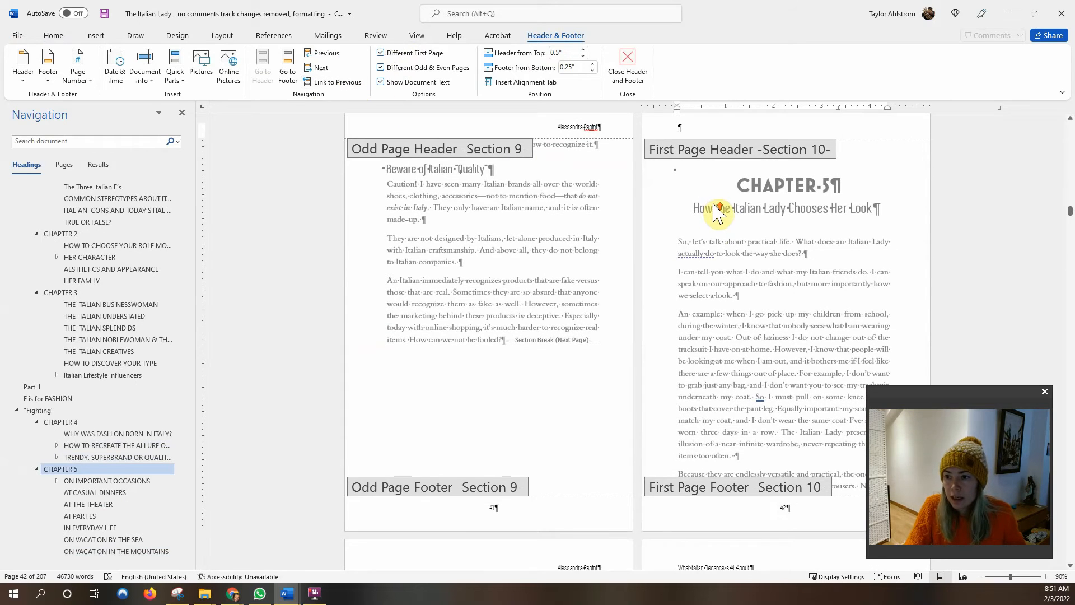
{"action": "scroll", "coordinate": [717, 214], "scroll_direction": "down", "scroll_amount": 5}
{"action": "left_click", "coordinate": [771, 332]}
{"action": "triple_click", "coordinate": [724, 332]}
{"action": "type", "text": "How to b"}
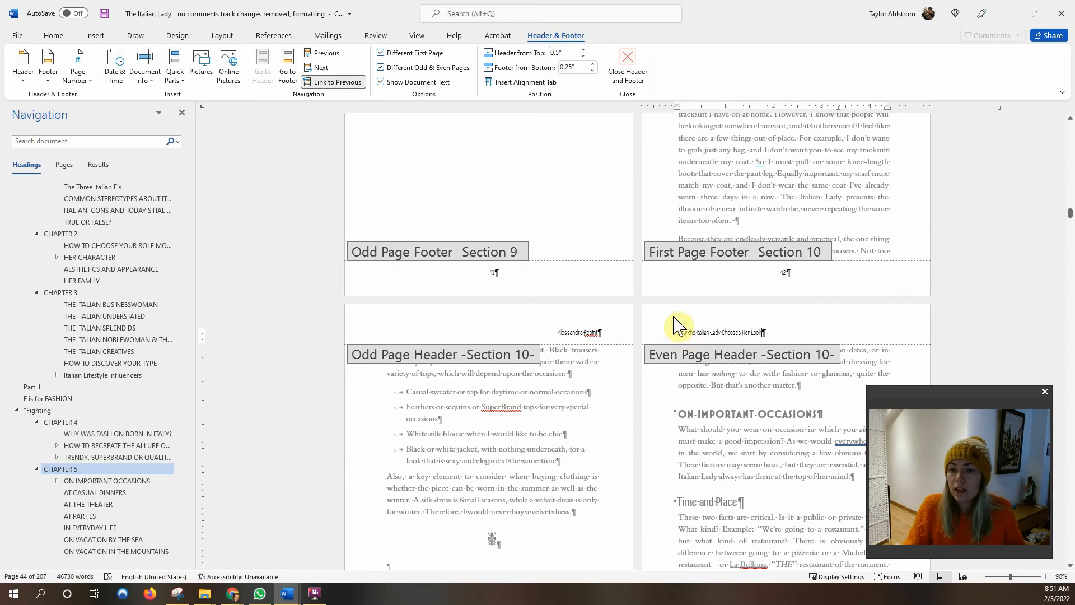
{"action": "double_click", "coordinate": [525, 387]}
Preview pages 46–47, then reopen header and footer editing on page 45.
{"action": "scroll", "coordinate": [649, 292], "scroll_direction": "down", "scroll_amount": 10}
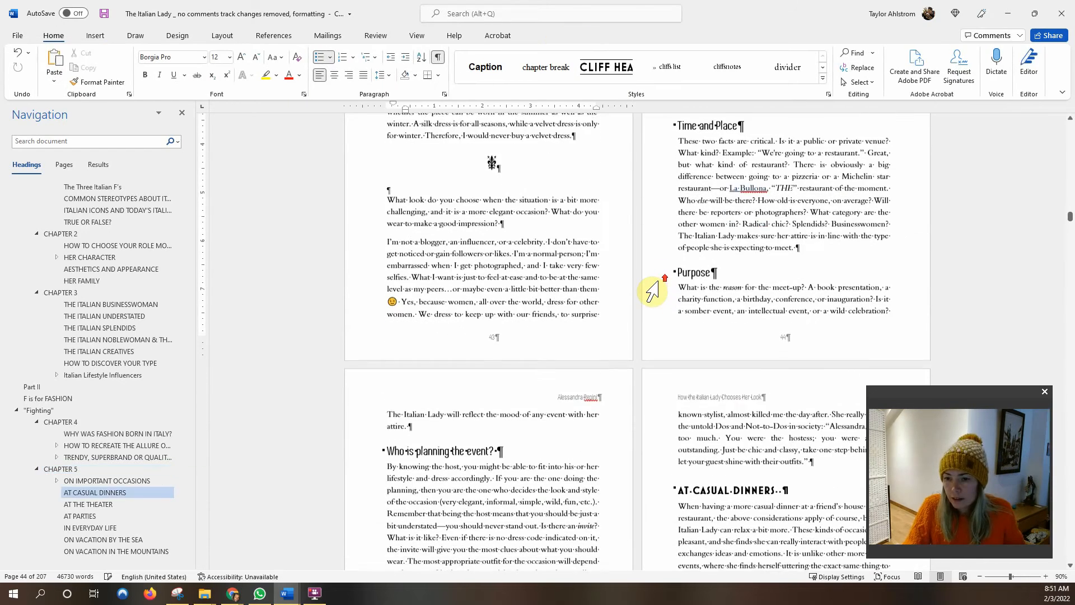
{"action": "scroll", "coordinate": [652, 291], "scroll_direction": "down", "scroll_amount": 7}
{"action": "left_click", "coordinate": [720, 190]}
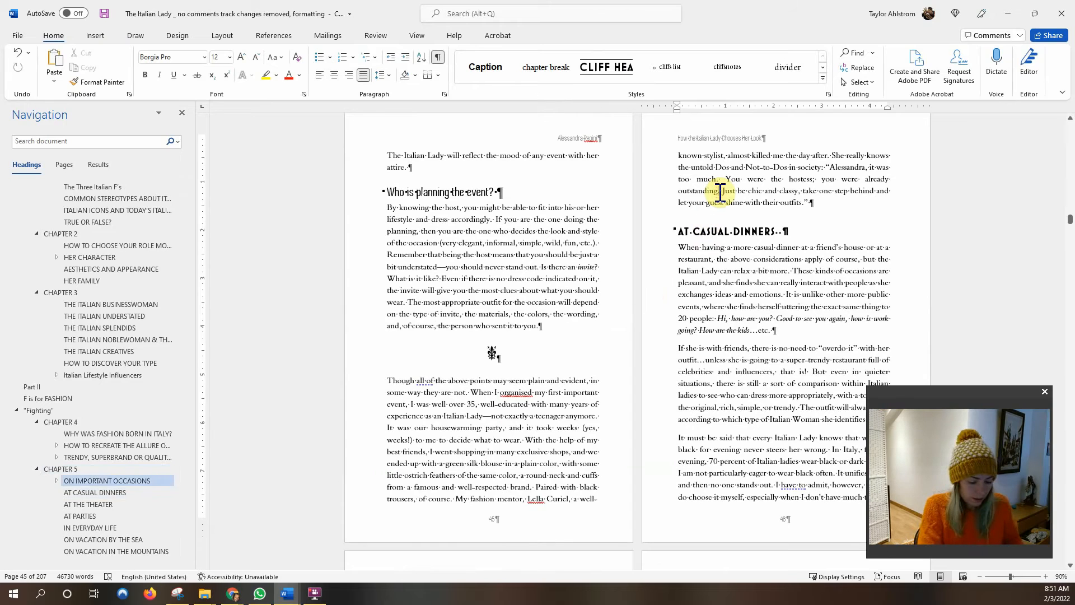
{"action": "key", "text": "ctrl+p"}
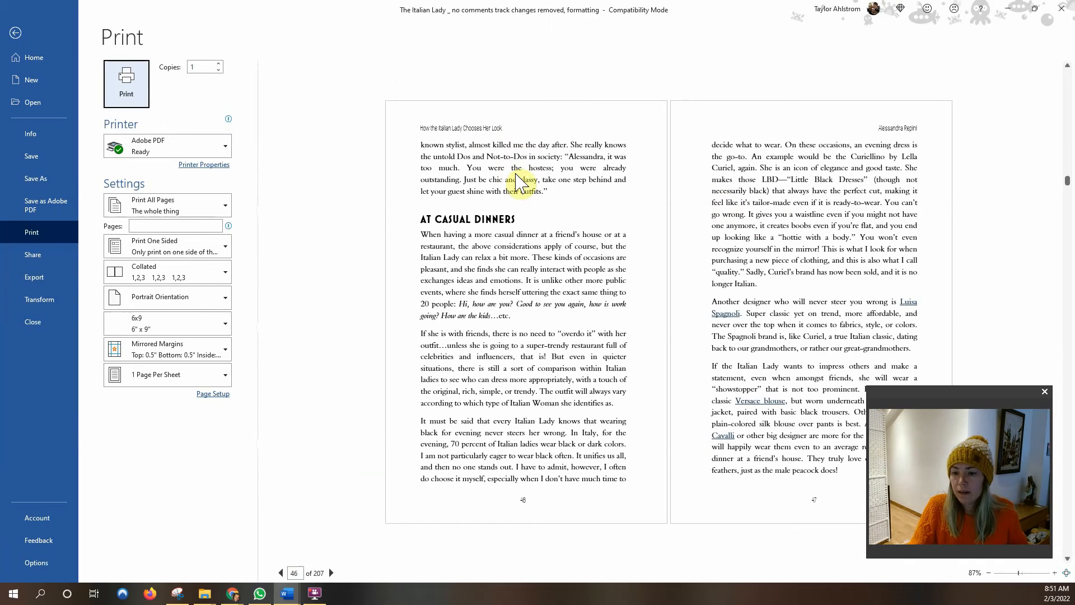
{"action": "left_click", "coordinate": [15, 33]}
{"action": "double_click", "coordinate": [521, 137]}
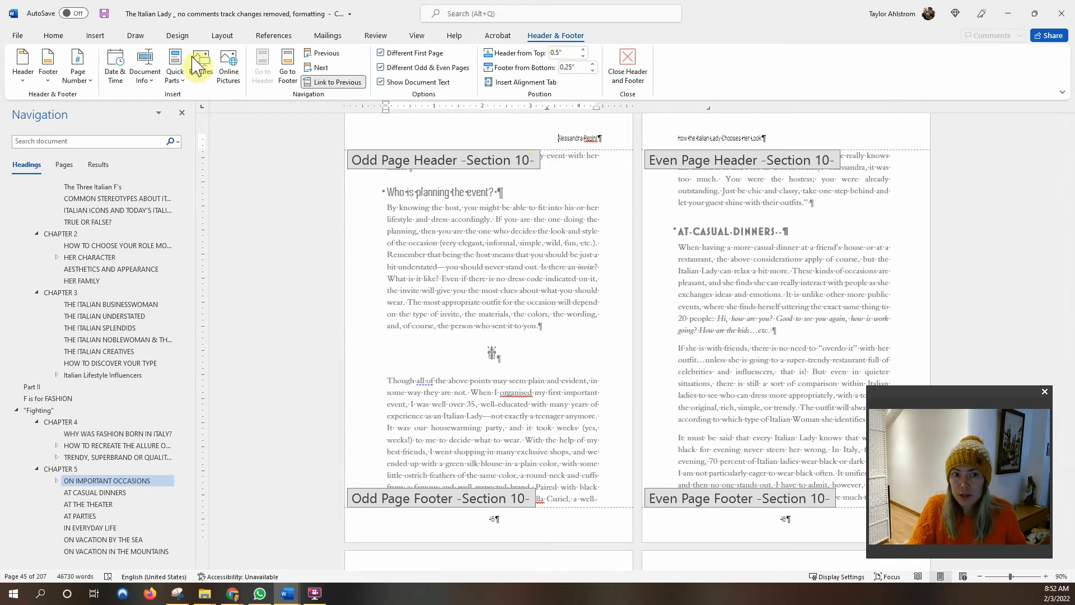
Set the header distance from edge to 0.6" for the whole document in Page Setup.
{"action": "left_click", "coordinate": [223, 36]}
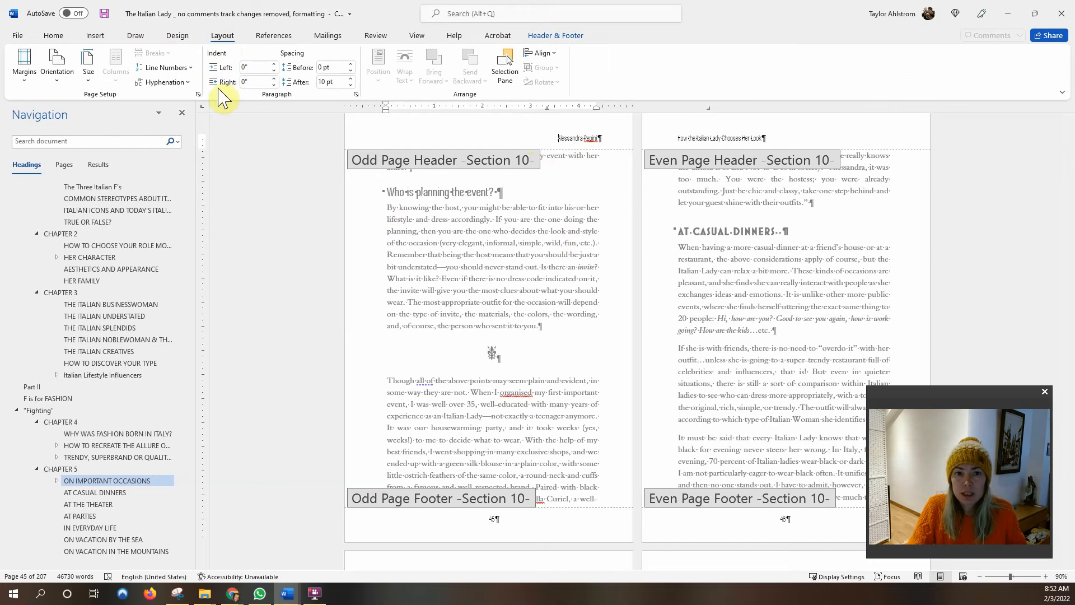
{"action": "left_click", "coordinate": [199, 93]}
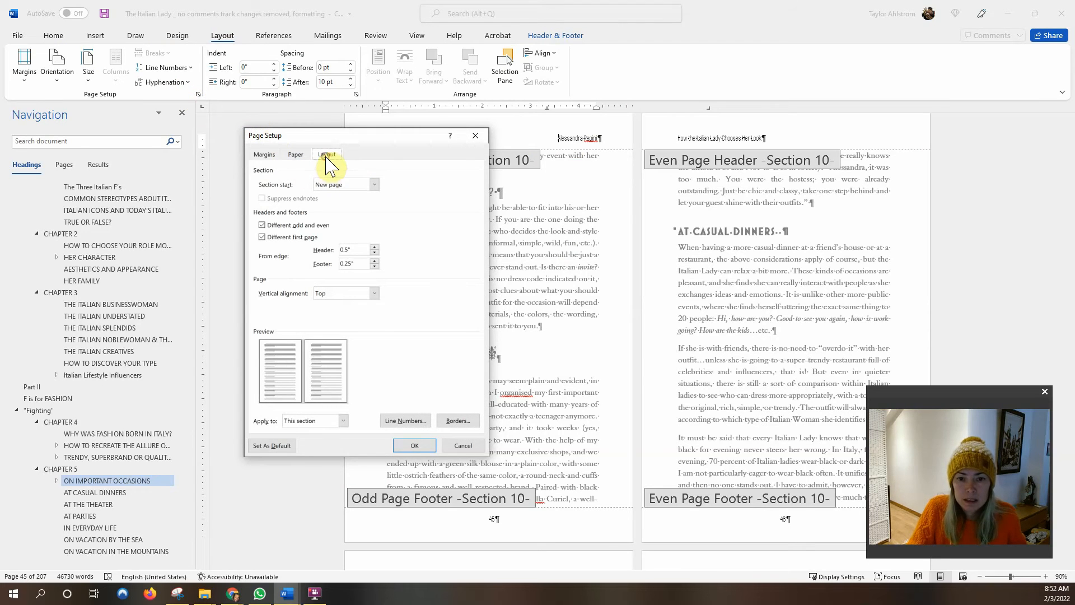
{"action": "left_click", "coordinate": [356, 246]}
{"action": "key", "text": "BackSpace"}
{"action": "key", "text": "BackSpace"}
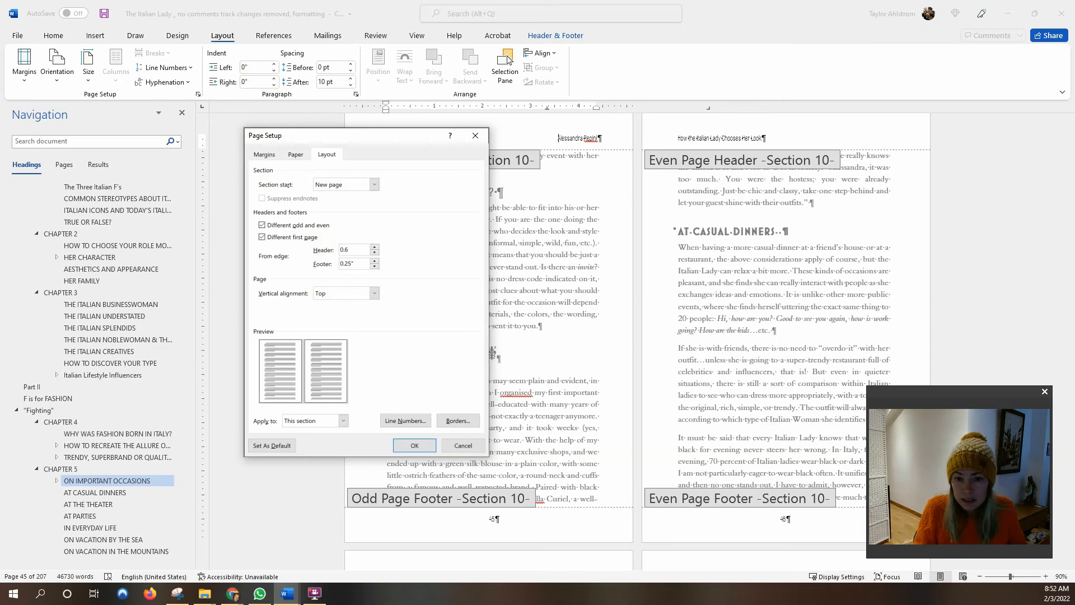
{"action": "left_click", "coordinate": [317, 431]}
{"action": "left_click", "coordinate": [317, 443]}
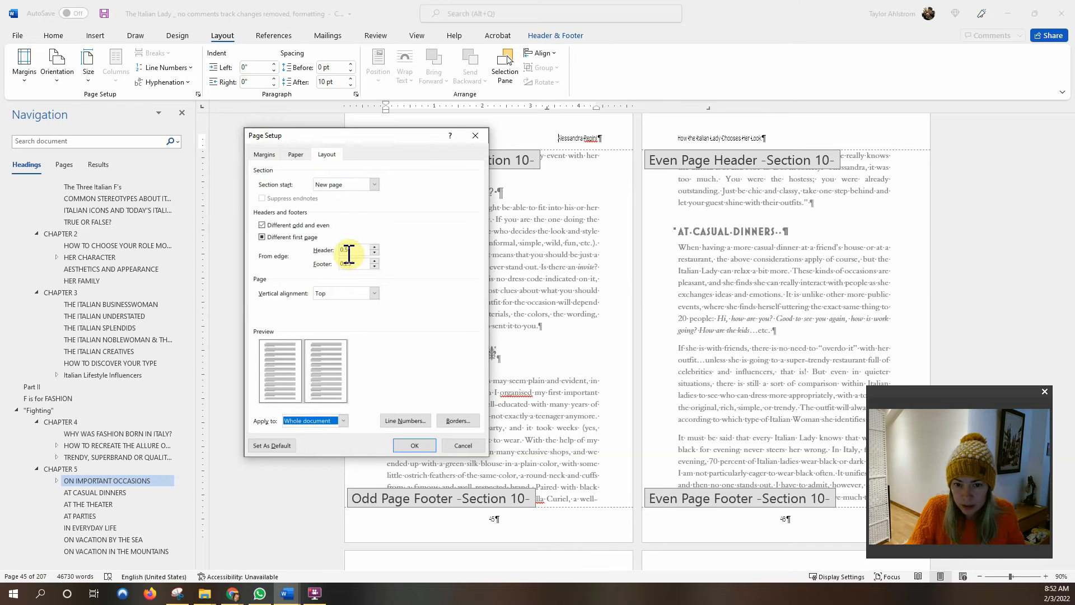
{"action": "left_click_drag", "start_coordinate": [358, 250], "coordinate": [320, 252]}
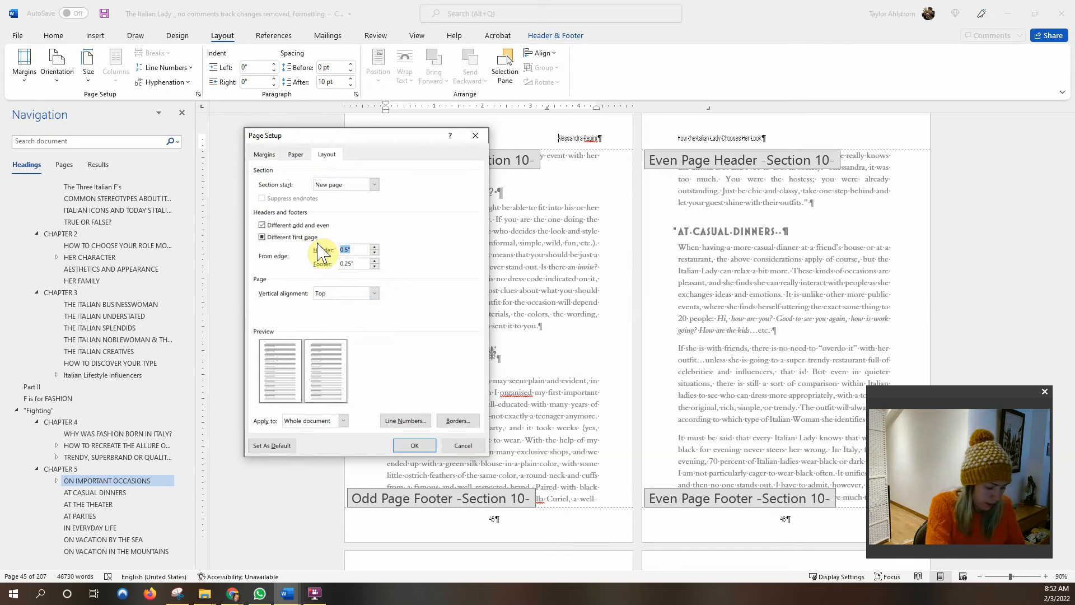
{"action": "type", "text": "0."}
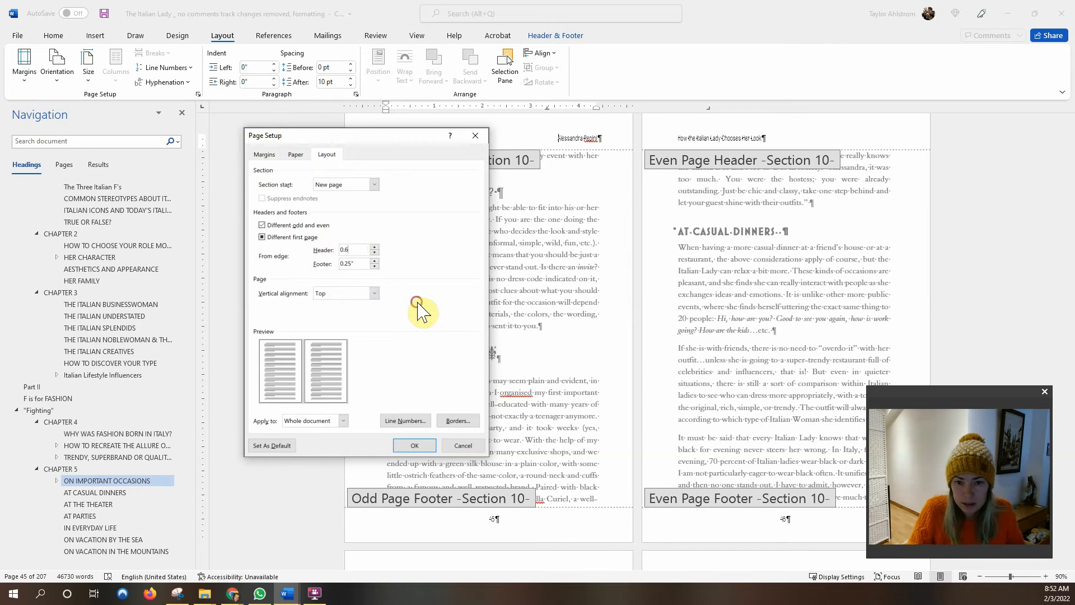
{"action": "left_click", "coordinate": [415, 446]}
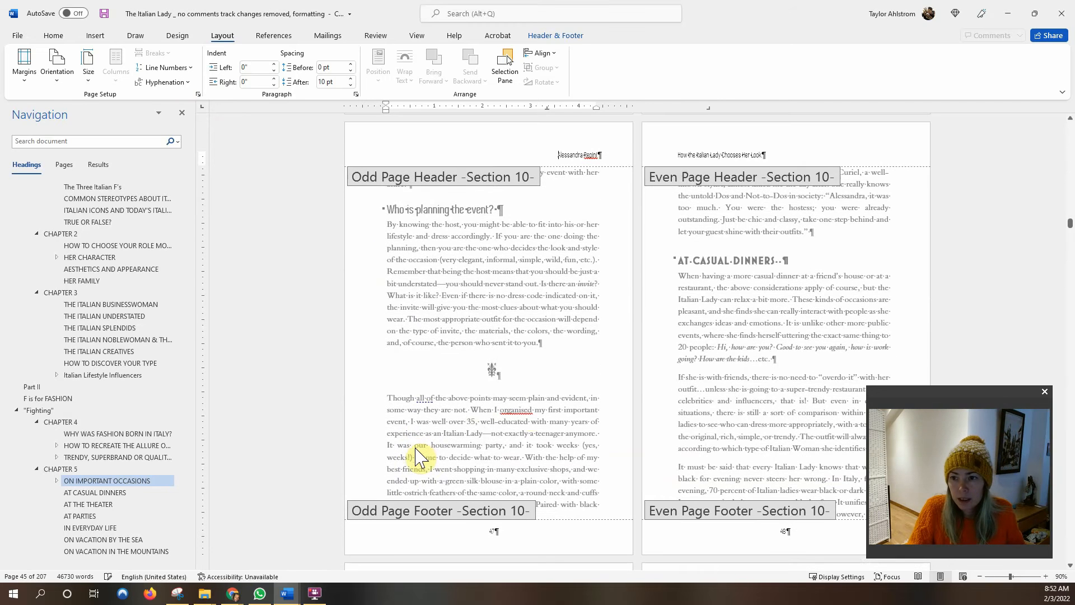
Close header editing and return to the body of the repaginated 213-page document.
{"action": "scroll", "coordinate": [661, 372], "scroll_direction": "up", "scroll_amount": 2}
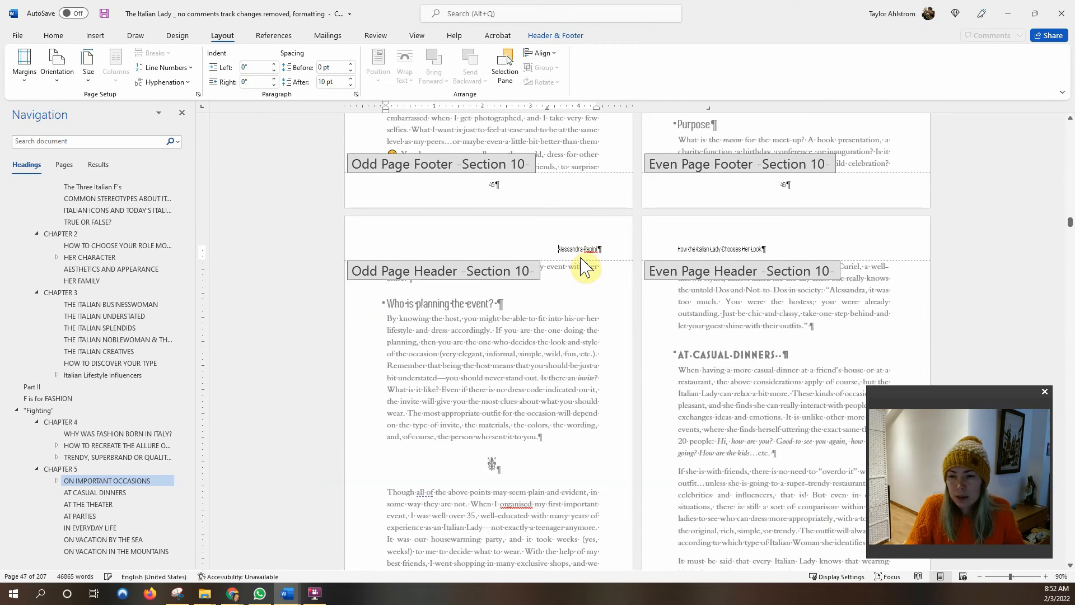
{"action": "left_click", "coordinate": [615, 249]}
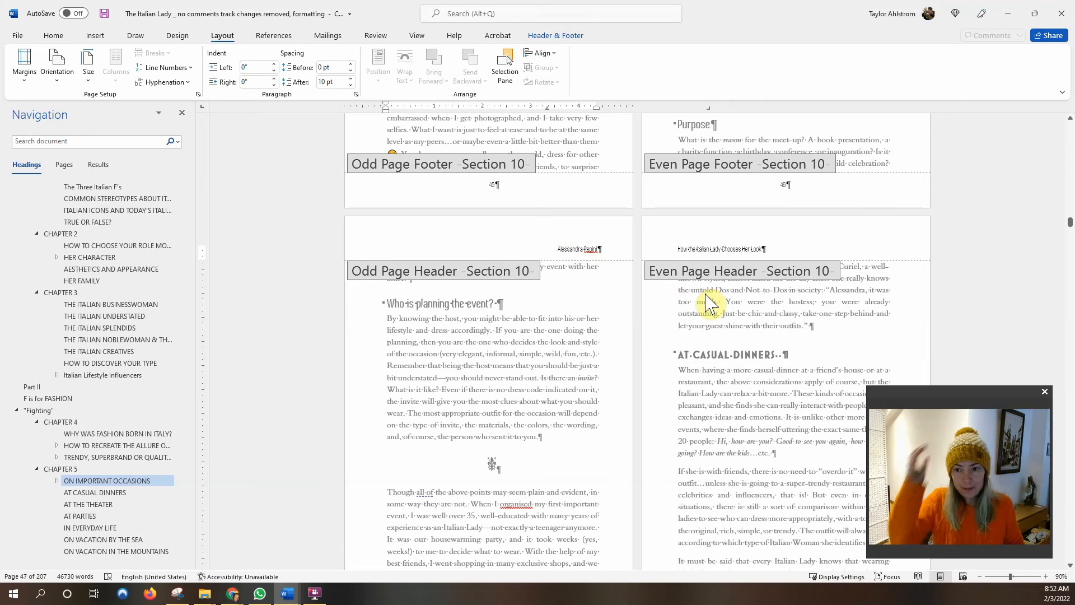
{"action": "left_click", "coordinate": [604, 249]}
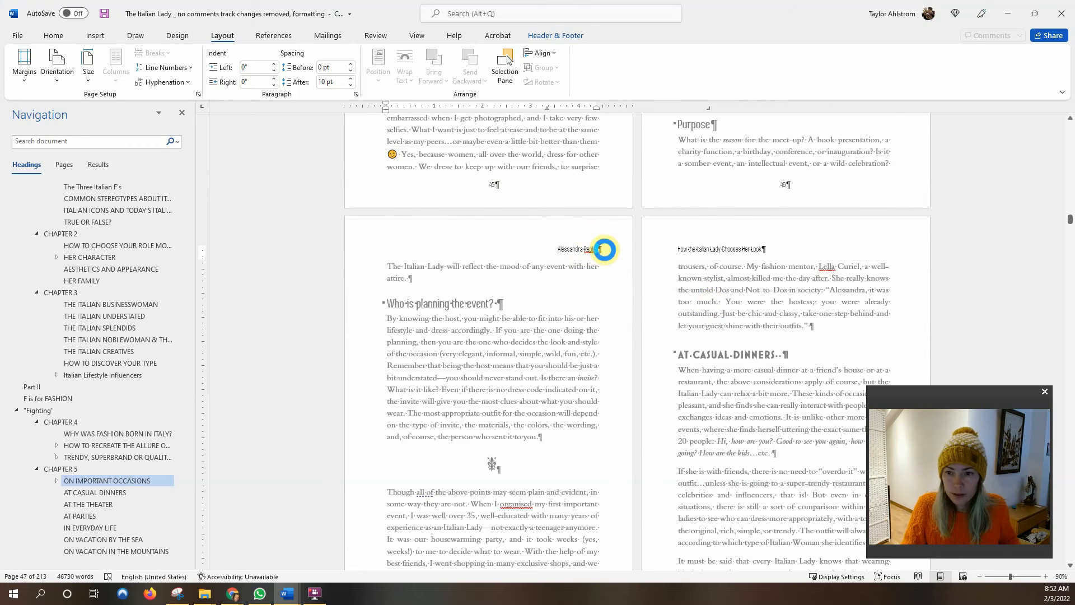
{"action": "scroll", "coordinate": [578, 290], "scroll_direction": "up", "scroll_amount": 5}
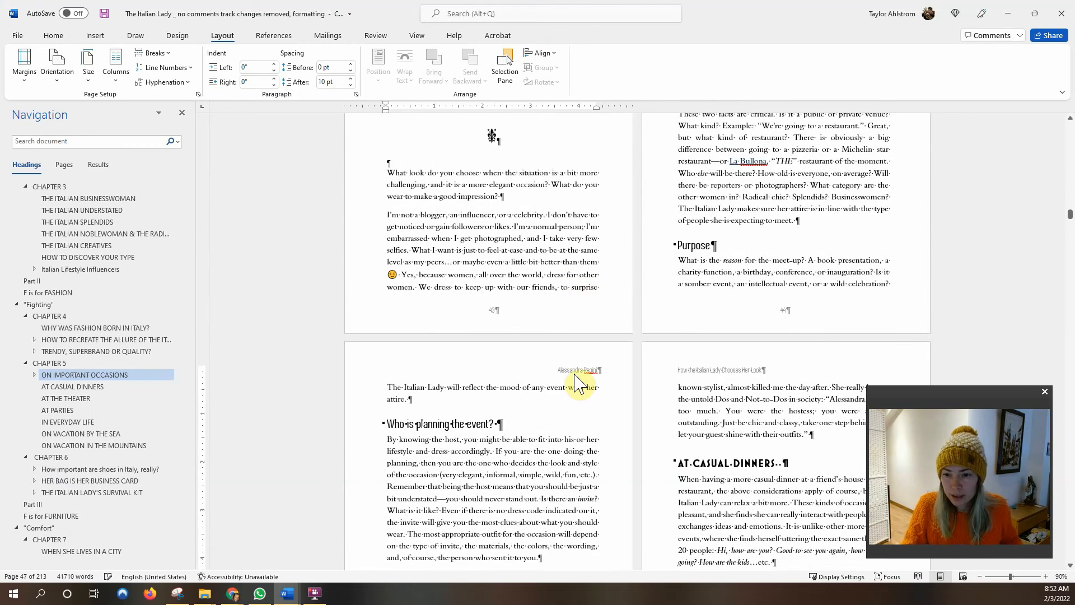
Dock the Styles pane at the right edge and widen it to show full style names.
{"action": "left_click", "coordinate": [53, 35]}
{"action": "left_click", "coordinate": [827, 94]}
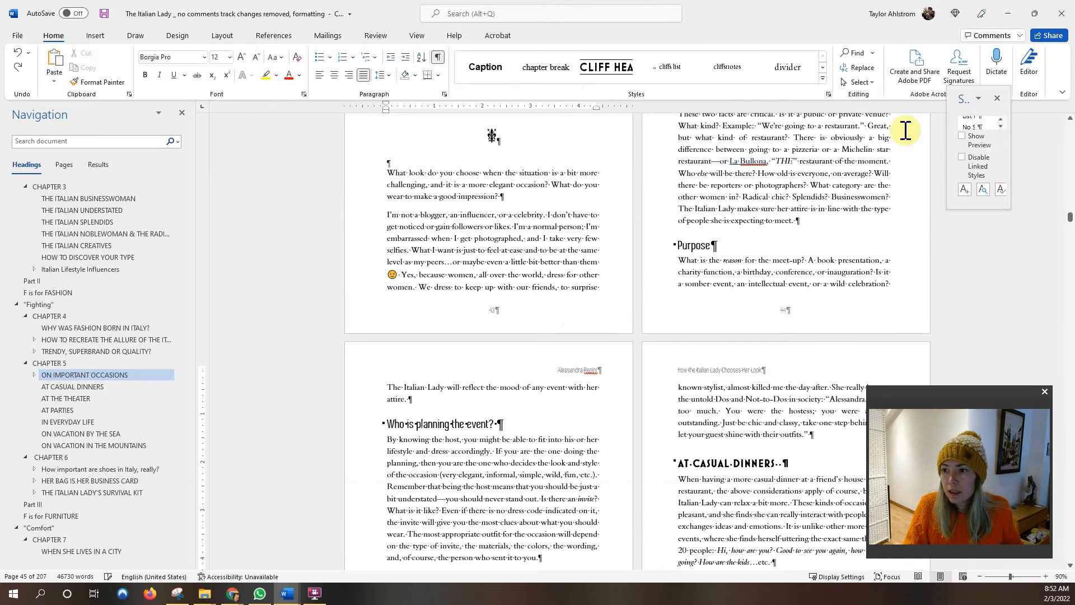
{"action": "left_click_drag", "start_coordinate": [958, 95], "coordinate": [1052, 98]}
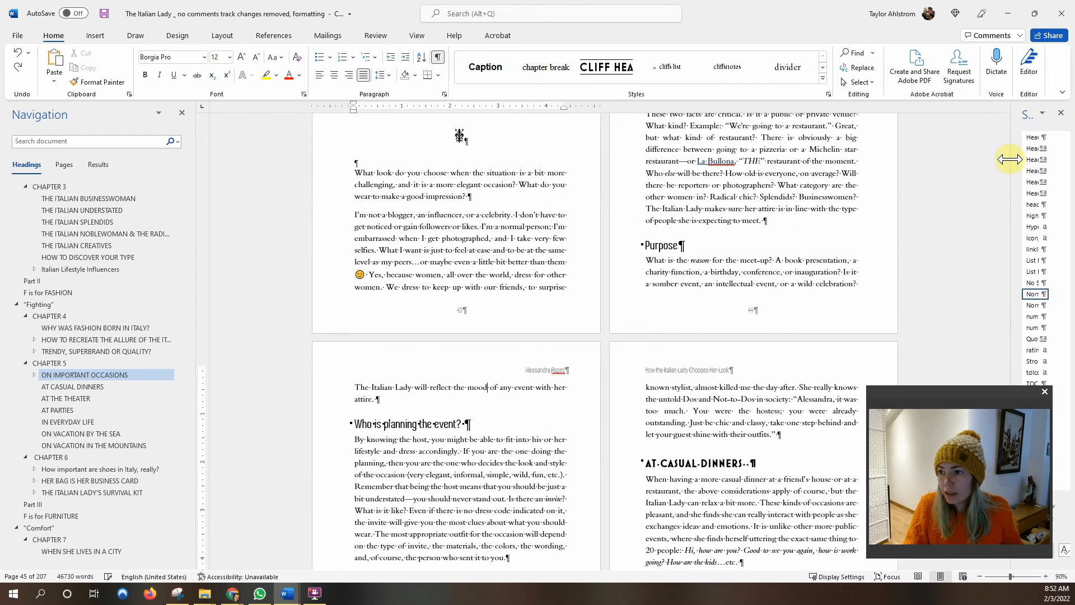
{"action": "left_click_drag", "start_coordinate": [982, 159], "coordinate": [936, 158]}
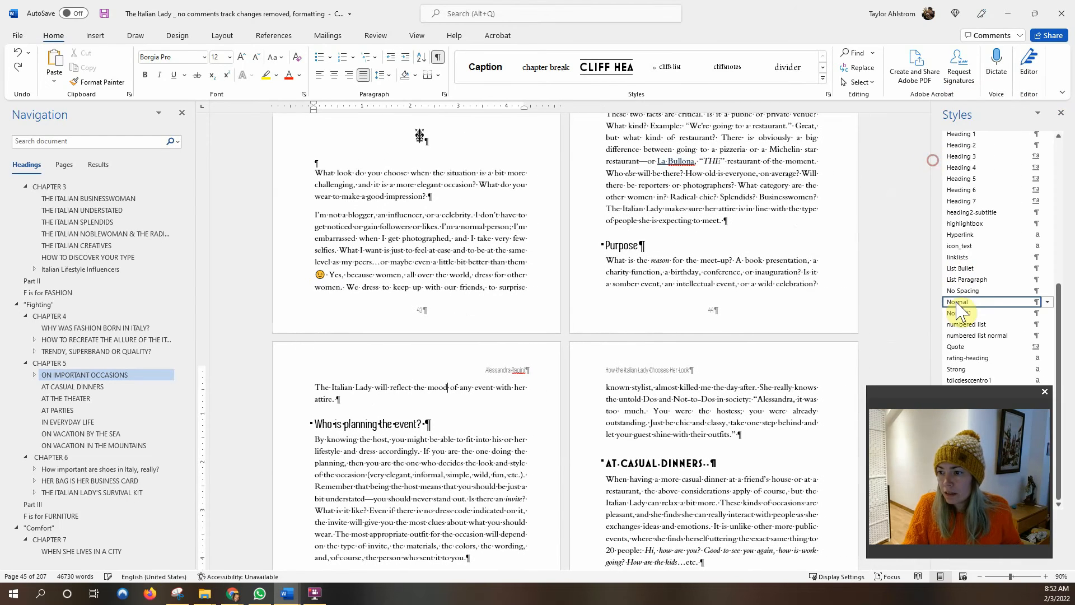
Modify the Header style's paragraph spacing to 15 pt after.
{"action": "double_click", "coordinate": [510, 370]}
{"action": "right_click", "coordinate": [977, 136]}
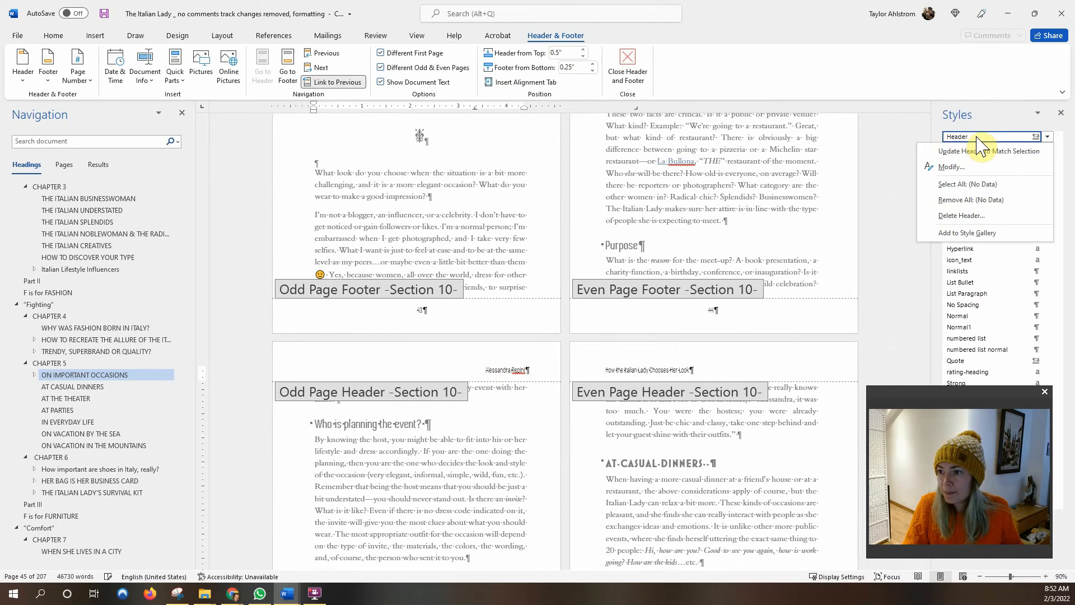
{"action": "left_click", "coordinate": [977, 164]}
{"action": "left_click", "coordinate": [434, 442]}
{"action": "left_click", "coordinate": [412, 461]}
{"action": "left_click", "coordinate": [496, 314]}
{"action": "left_click_drag", "start_coordinate": [483, 315], "coordinate": [463, 314]}
{"action": "type", "text": "1"}
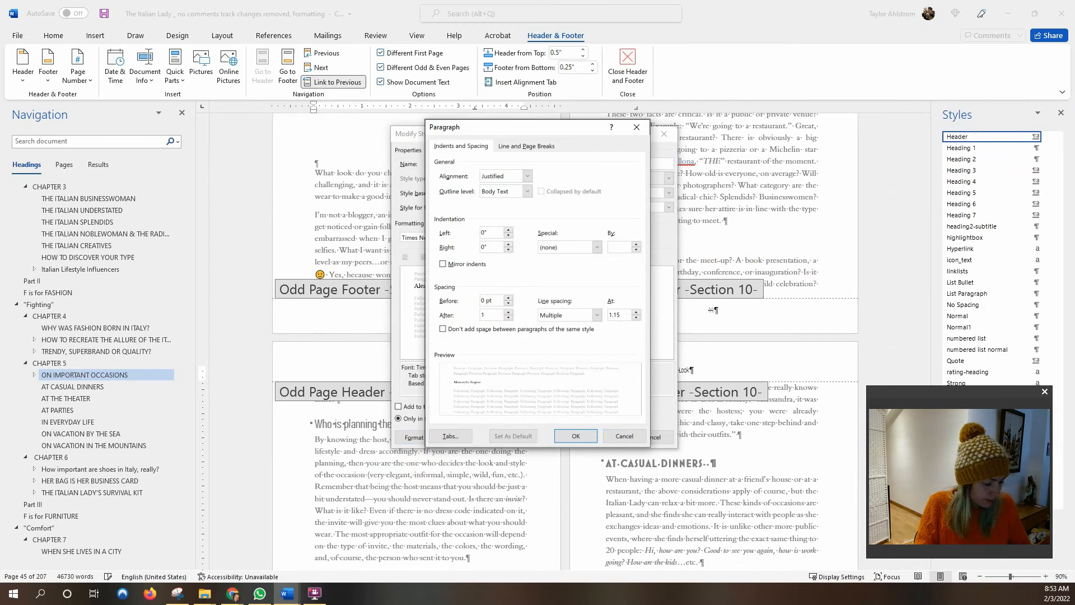
{"action": "left_click", "coordinate": [573, 437]}
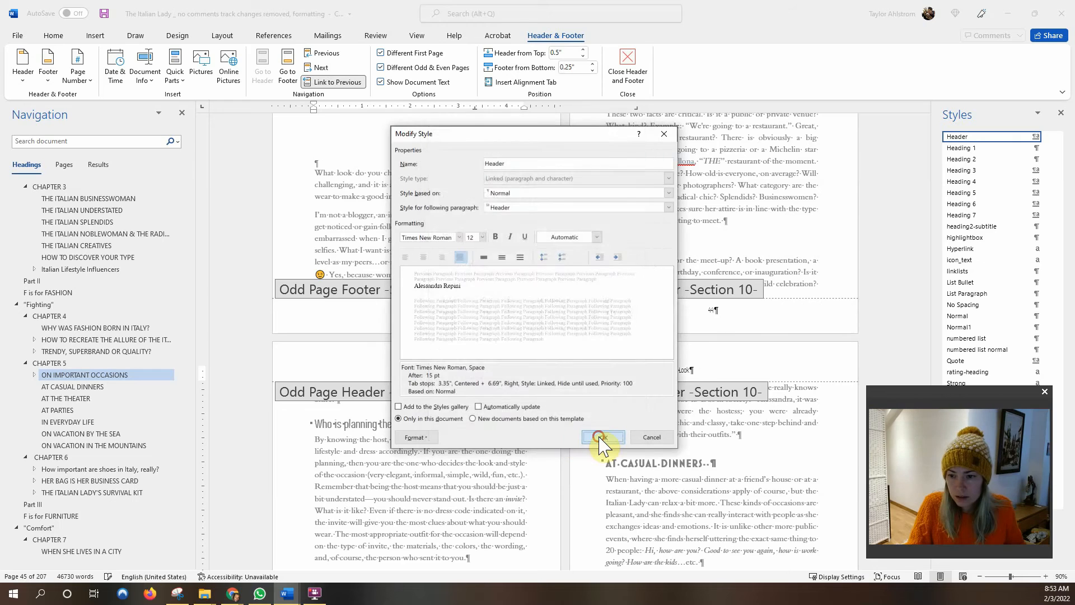
{"action": "left_click", "coordinate": [599, 438]}
Close header editing, reopen it, then close it again to return to the At Casual Dinners body text.
{"action": "double_click", "coordinate": [516, 380]}
{"action": "scroll", "coordinate": [516, 379], "scroll_direction": "down", "scroll_amount": 5}
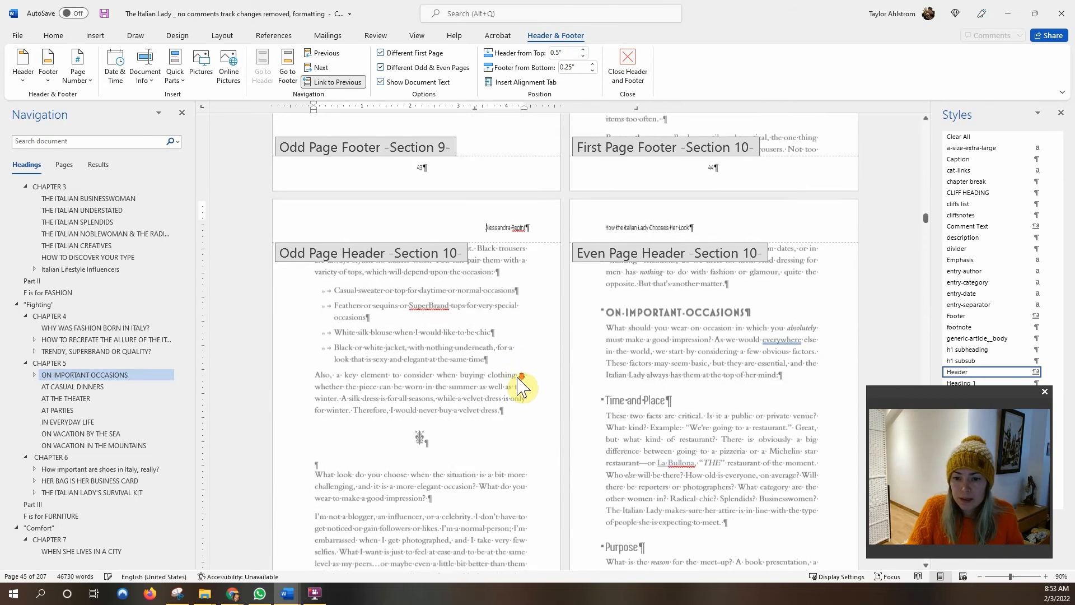
{"action": "double_click", "coordinate": [427, 368]}
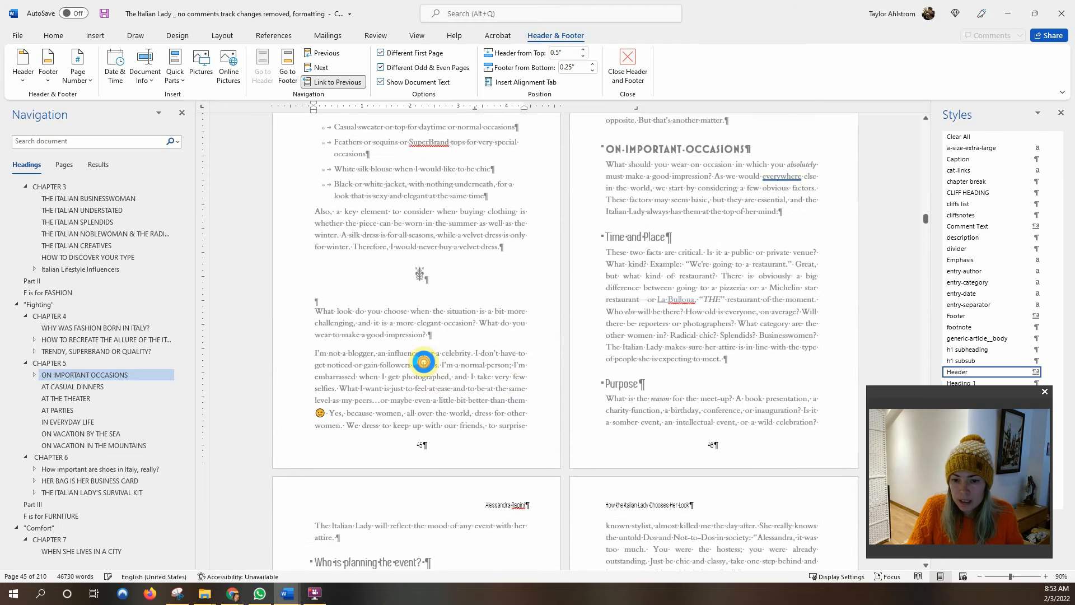
{"action": "double_click", "coordinate": [423, 447]}
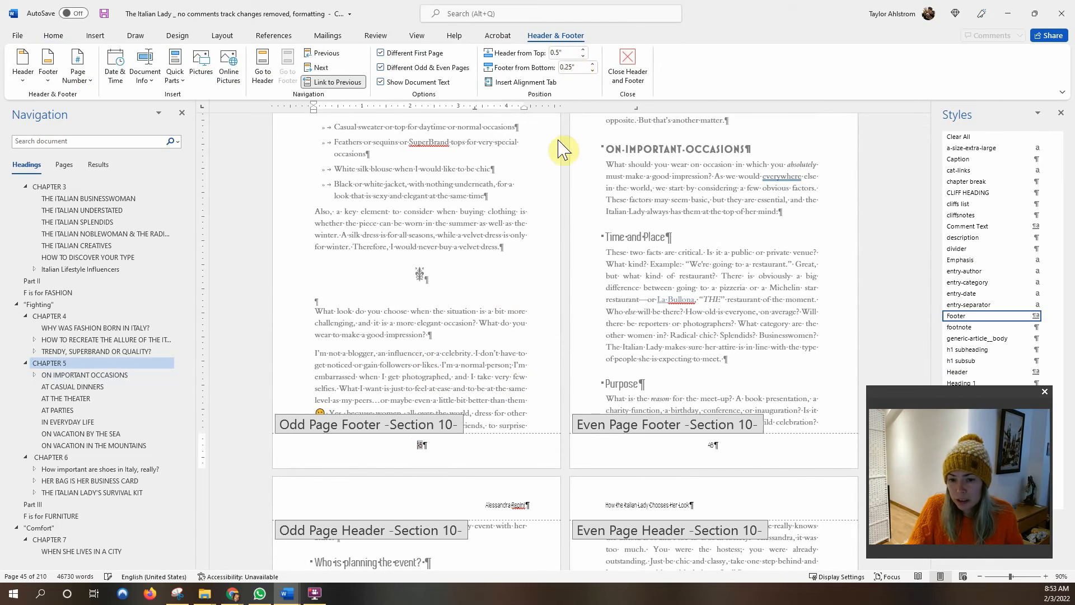
{"action": "double_click", "coordinate": [461, 379]}
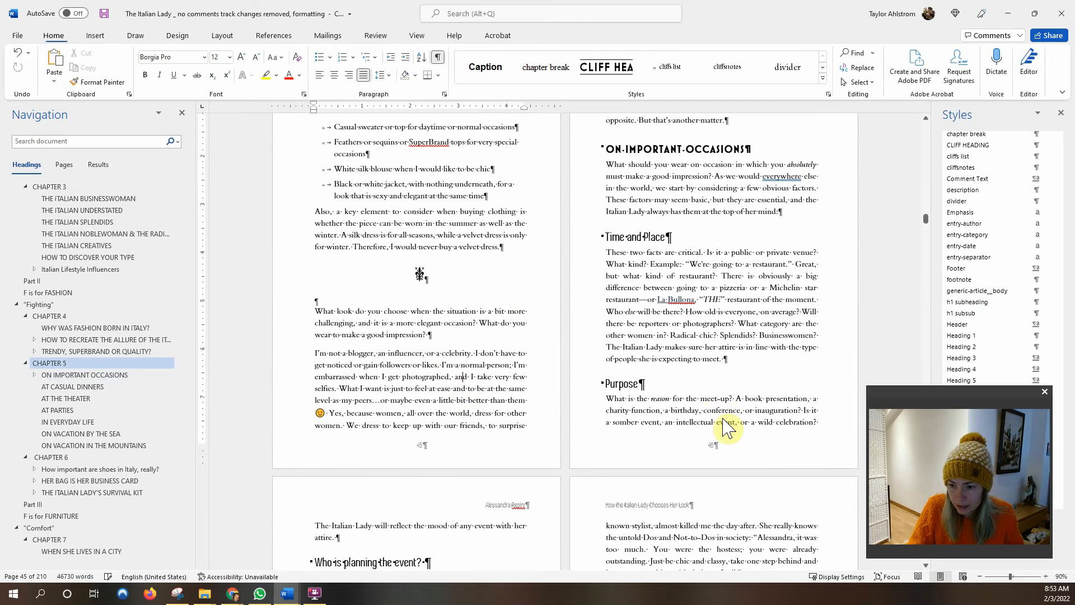
{"action": "scroll", "coordinate": [504, 378], "scroll_direction": "down", "scroll_amount": 3}
{"action": "scroll", "coordinate": [502, 379], "scroll_direction": "down", "scroll_amount": 3}
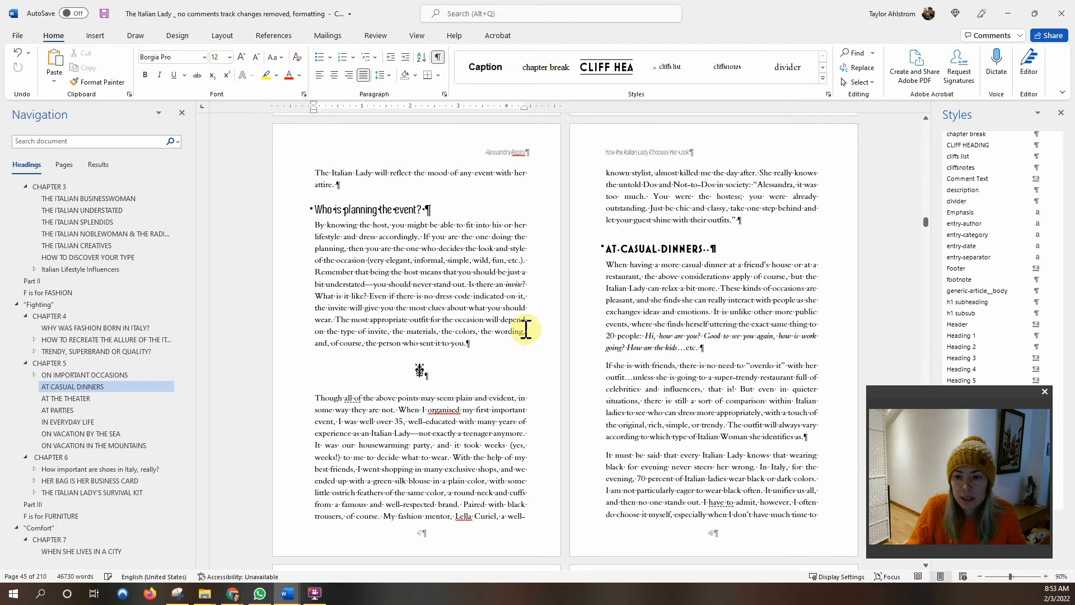
Confirm mirrored margins in Page Setup: 0.5" top and bottom, 0.88" inside, 0.75" outside.
{"action": "left_click", "coordinate": [214, 34]}
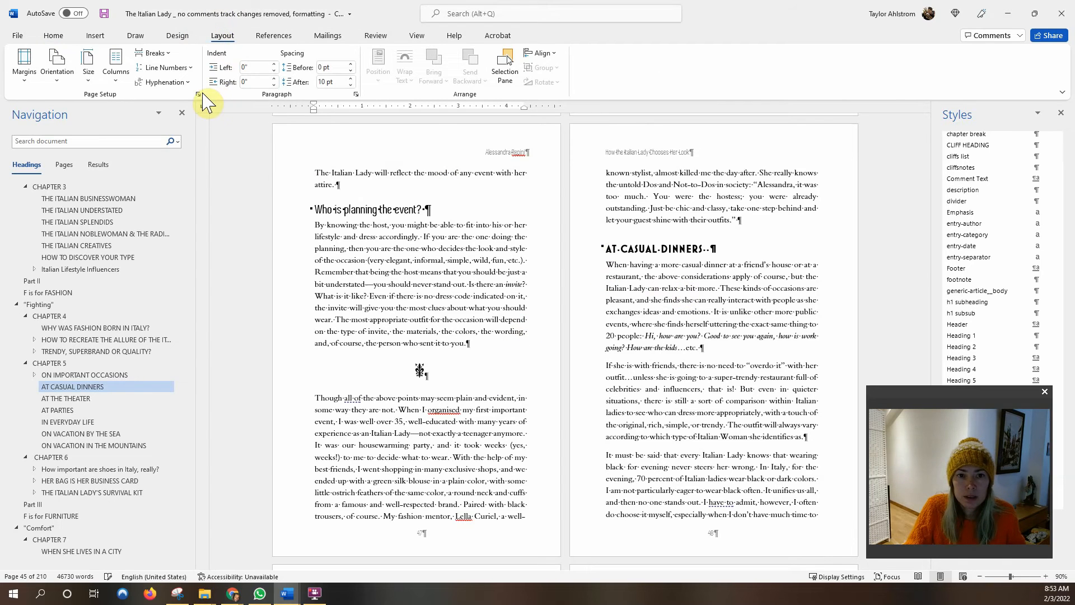
{"action": "left_click", "coordinate": [199, 94]}
{"action": "left_click", "coordinate": [265, 155]}
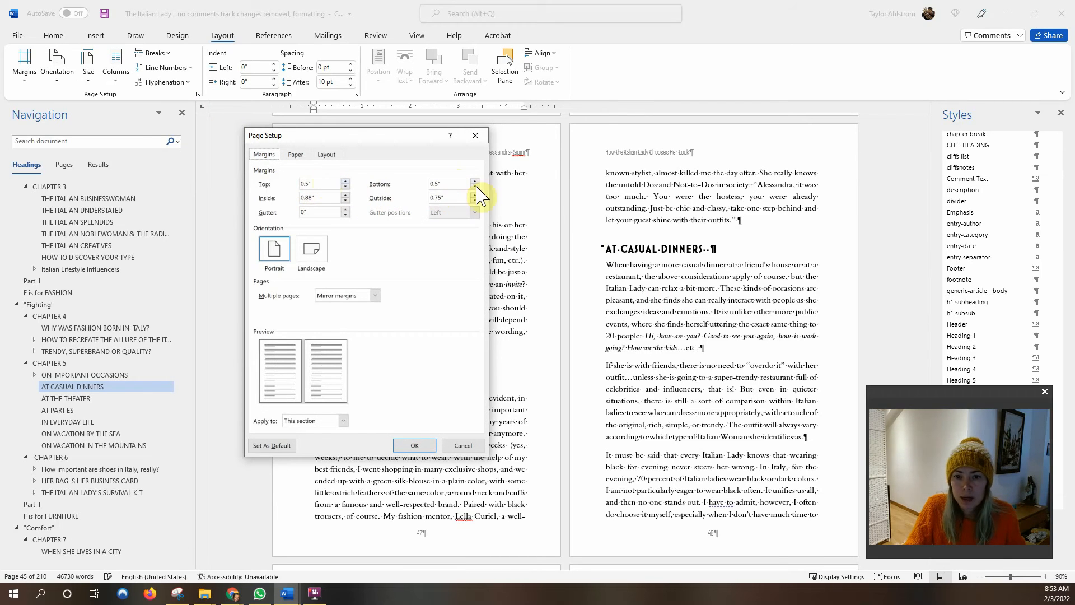
{"action": "left_click", "coordinate": [417, 448]}
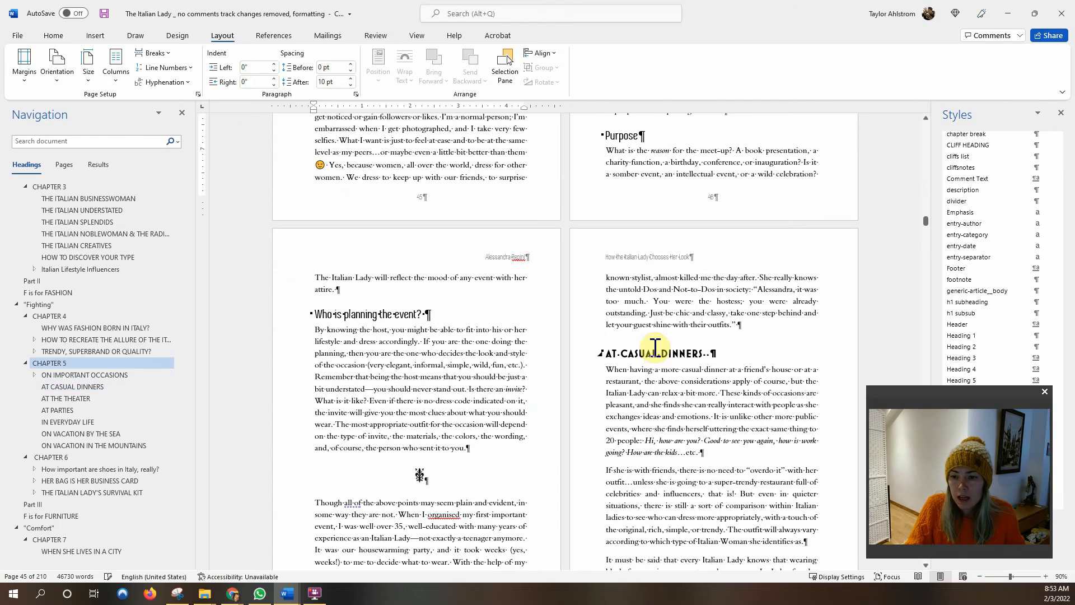
{"action": "left_click", "coordinate": [660, 320]}
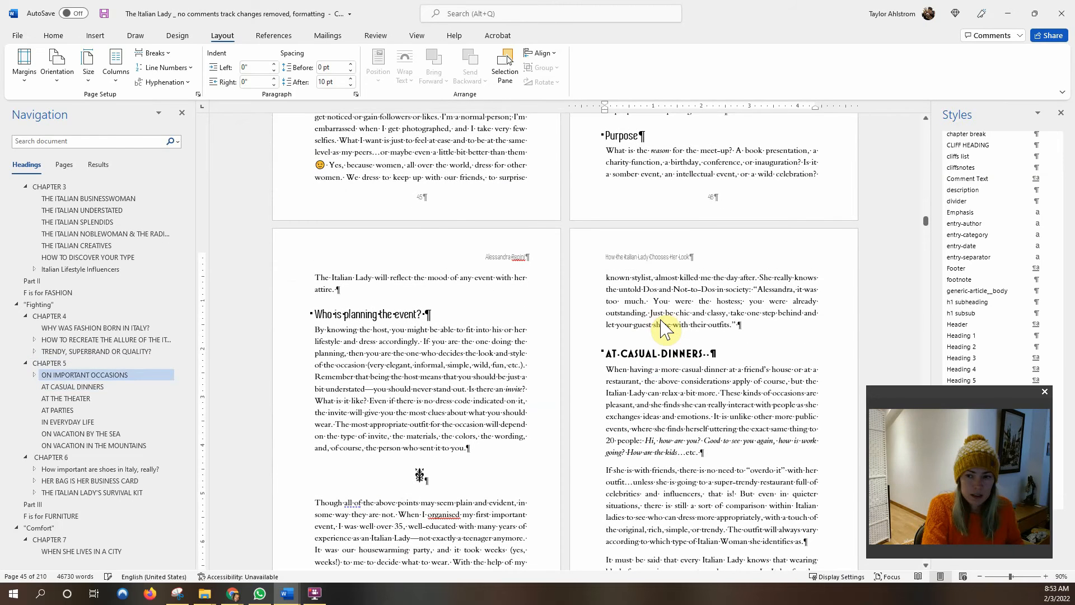
{"action": "key", "text": "ctrl+p"}
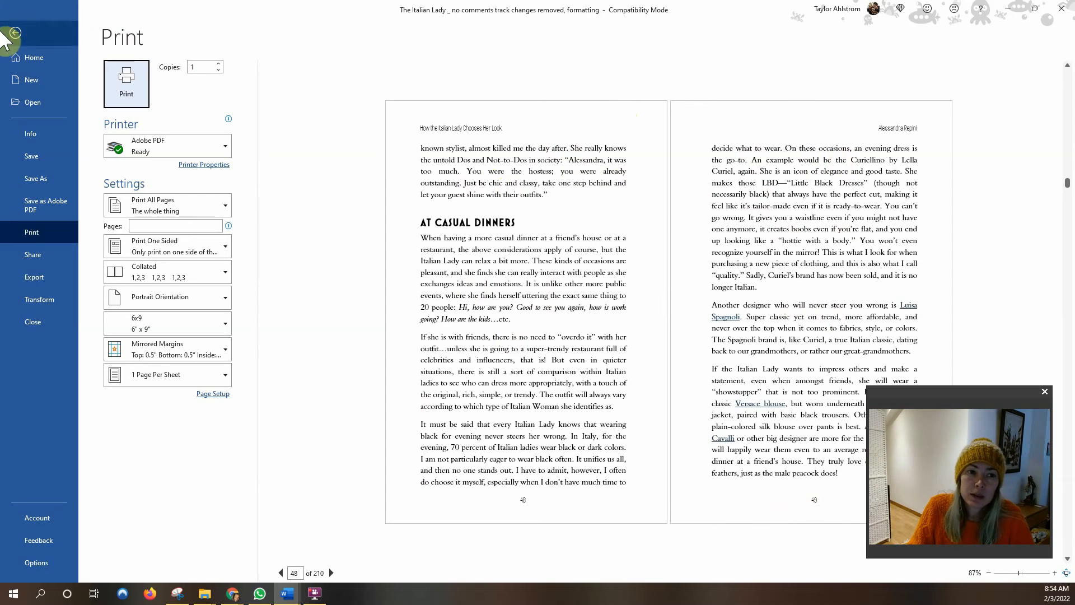
{"action": "left_click", "coordinate": [15, 35]}
{"action": "scroll", "coordinate": [461, 289], "scroll_direction": "down", "scroll_amount": 5}
{"action": "scroll", "coordinate": [460, 289], "scroll_direction": "up", "scroll_amount": 1}
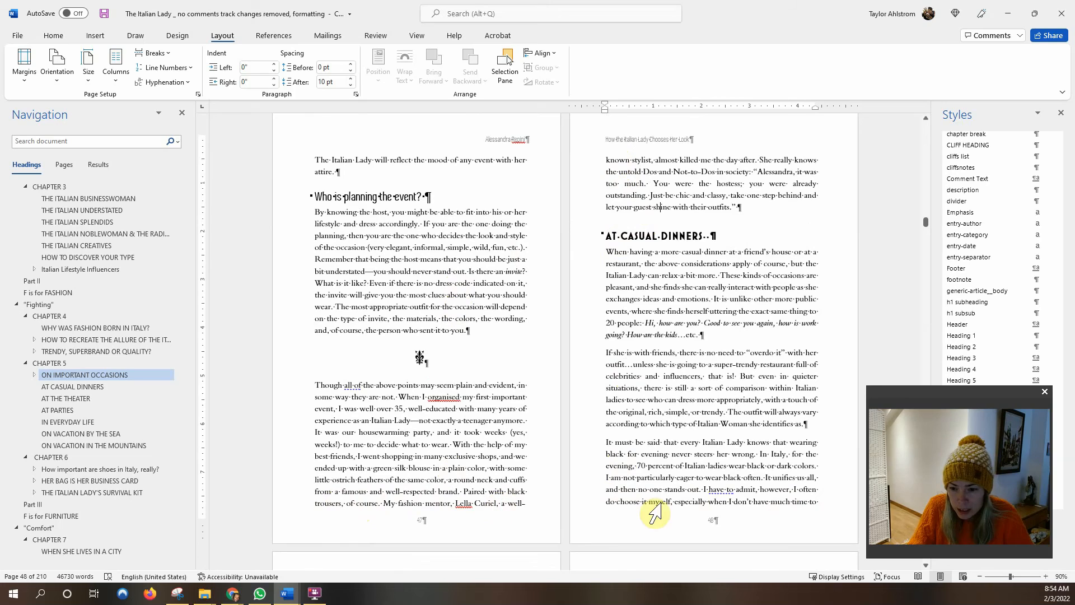
Scroll past Chapter 6 to the Part III opener and Chapter 7's first page.
{"action": "scroll", "coordinate": [575, 468], "scroll_direction": "down", "scroll_amount": 8}
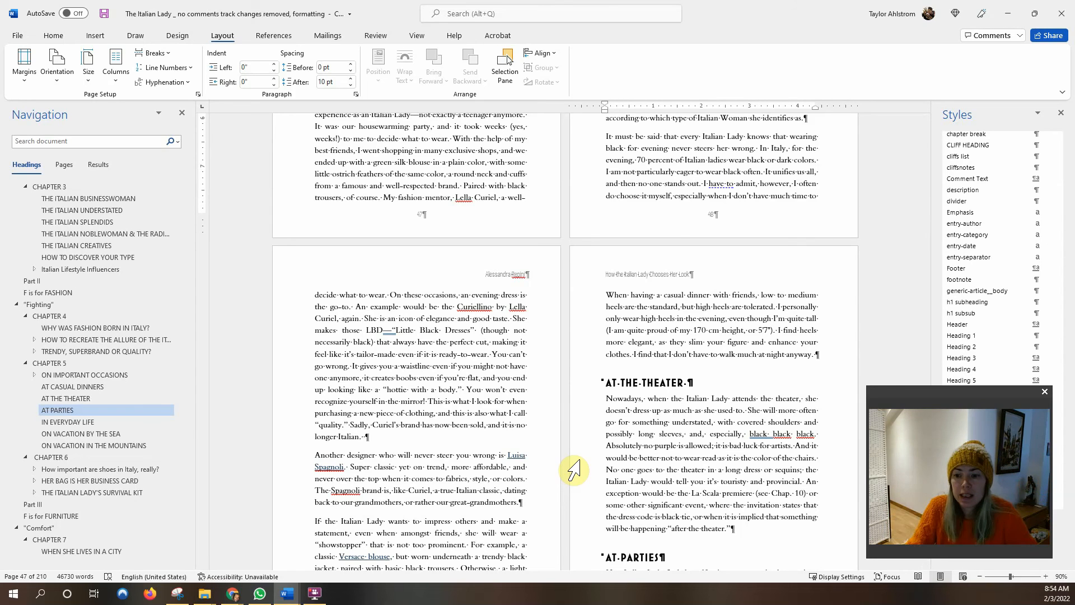
{"action": "scroll", "coordinate": [574, 470], "scroll_direction": "down", "scroll_amount": 5}
{"action": "scroll", "coordinate": [575, 448], "scroll_direction": "down", "scroll_amount": 3}
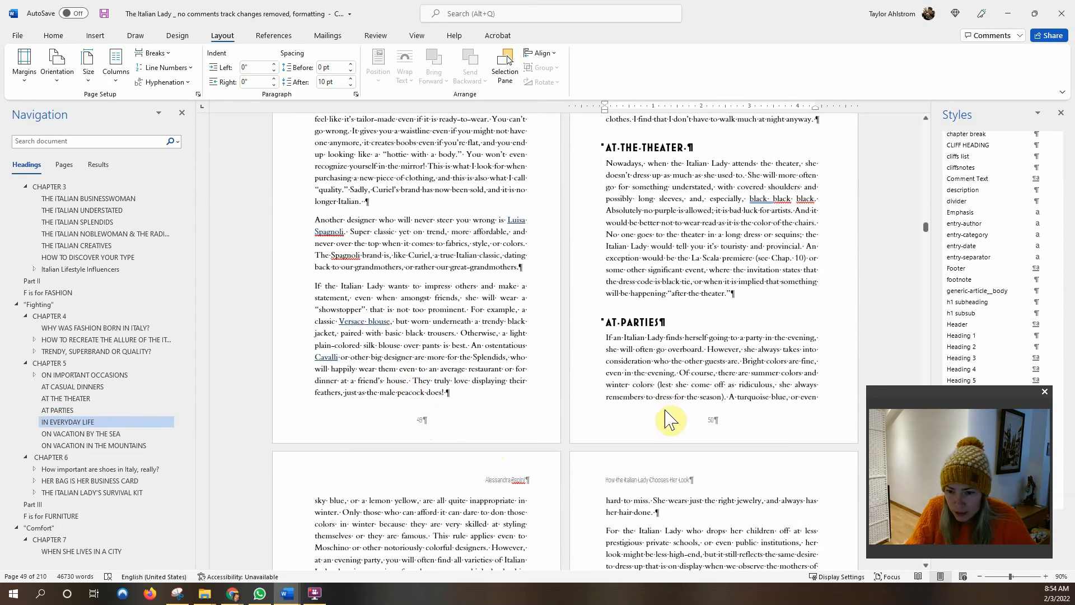
{"action": "scroll", "coordinate": [593, 420], "scroll_direction": "down", "scroll_amount": 6}
{"action": "scroll", "coordinate": [585, 424], "scroll_direction": "down", "scroll_amount": 12}
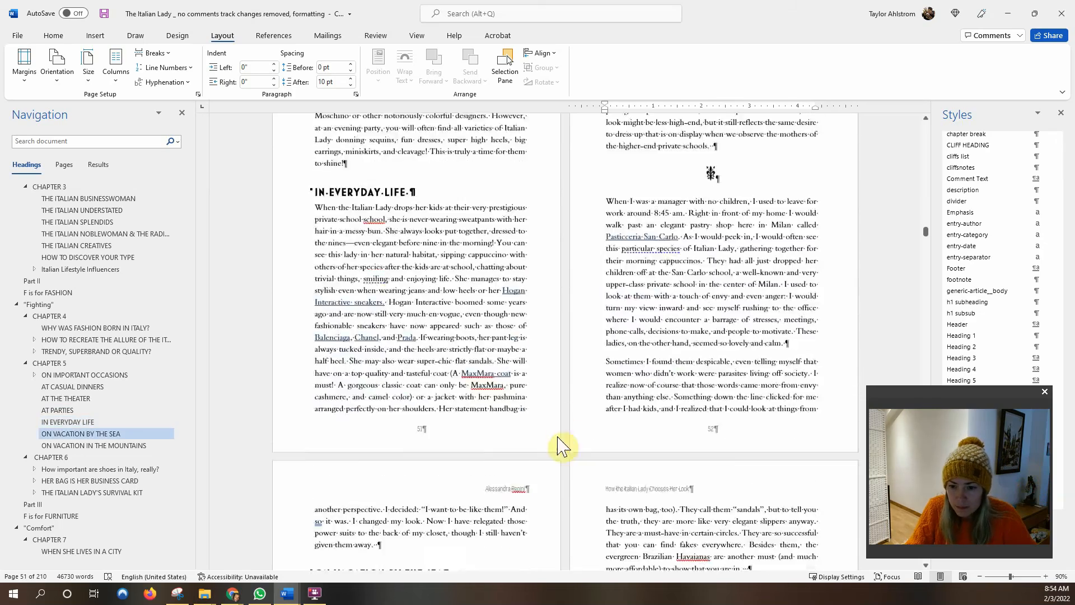
{"action": "scroll", "coordinate": [544, 359], "scroll_direction": "down", "scroll_amount": 10}
{"action": "scroll", "coordinate": [543, 372], "scroll_direction": "down", "scroll_amount": 18}
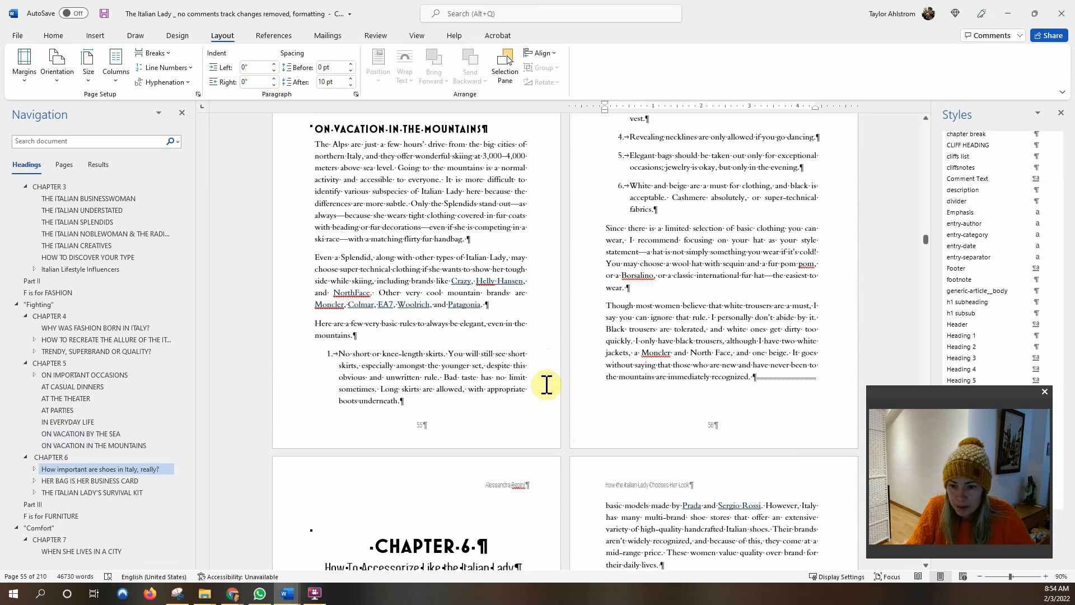
{"action": "scroll", "coordinate": [579, 405], "scroll_direction": "down", "scroll_amount": 13}
{"action": "scroll", "coordinate": [570, 407], "scroll_direction": "down", "scroll_amount": 15}
{"action": "scroll", "coordinate": [568, 409], "scroll_direction": "down", "scroll_amount": 8}
{"action": "scroll", "coordinate": [445, 472], "scroll_direction": "down", "scroll_amount": 7}
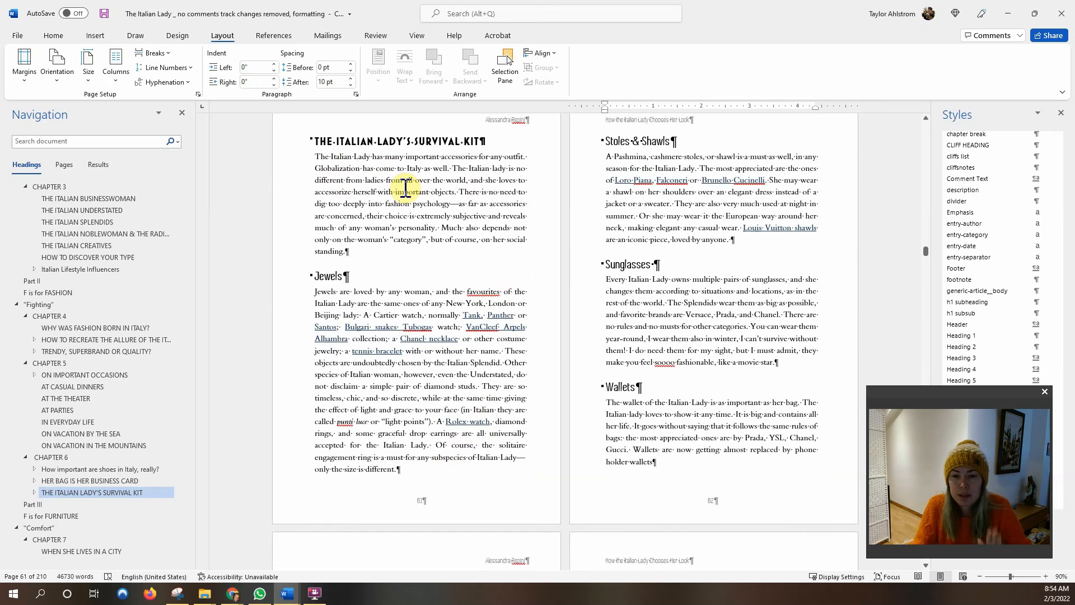
{"action": "scroll", "coordinate": [405, 193], "scroll_direction": "down", "scroll_amount": 8}
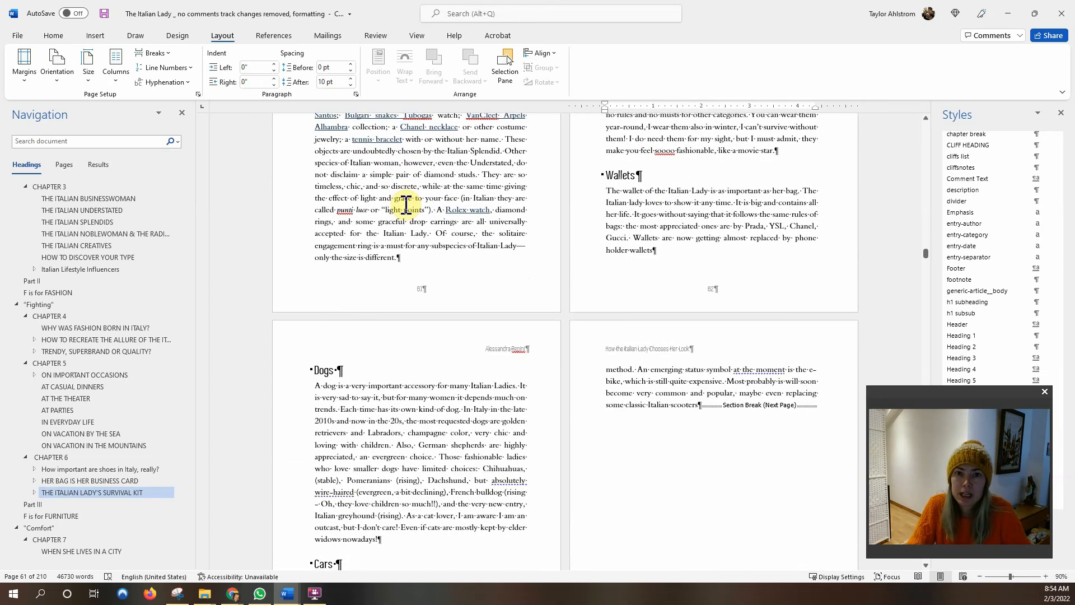
{"action": "scroll", "coordinate": [405, 204], "scroll_direction": "down", "scroll_amount": 20}
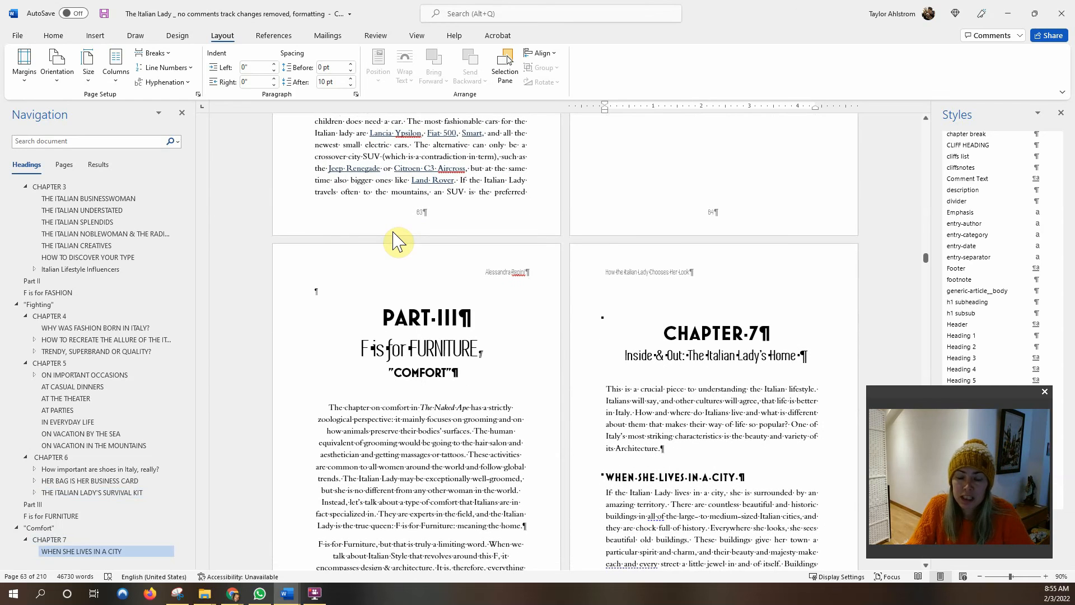
Turn on Different First Page for the Part III (section 12) and Chapter 7 (section 13) openers.
{"action": "double_click", "coordinate": [458, 259]}
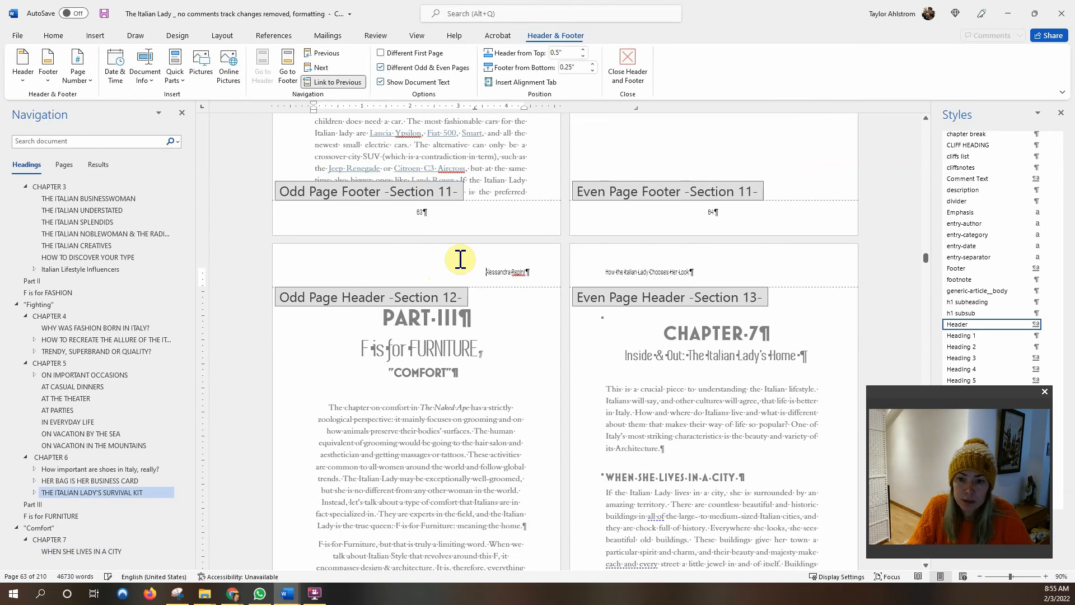
{"action": "left_click", "coordinate": [382, 53]}
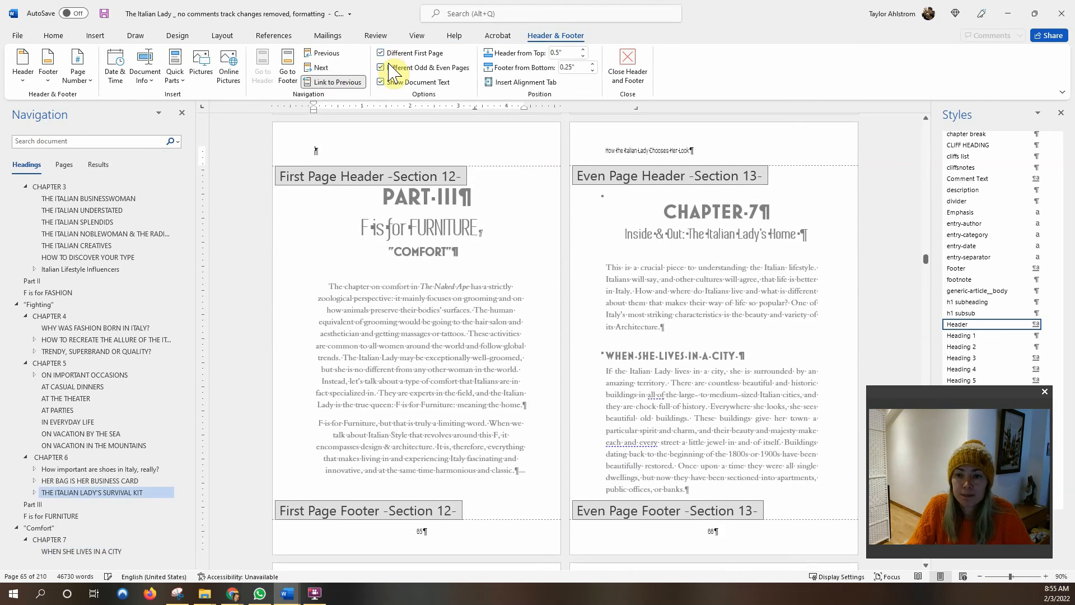
{"action": "left_click", "coordinate": [636, 154]}
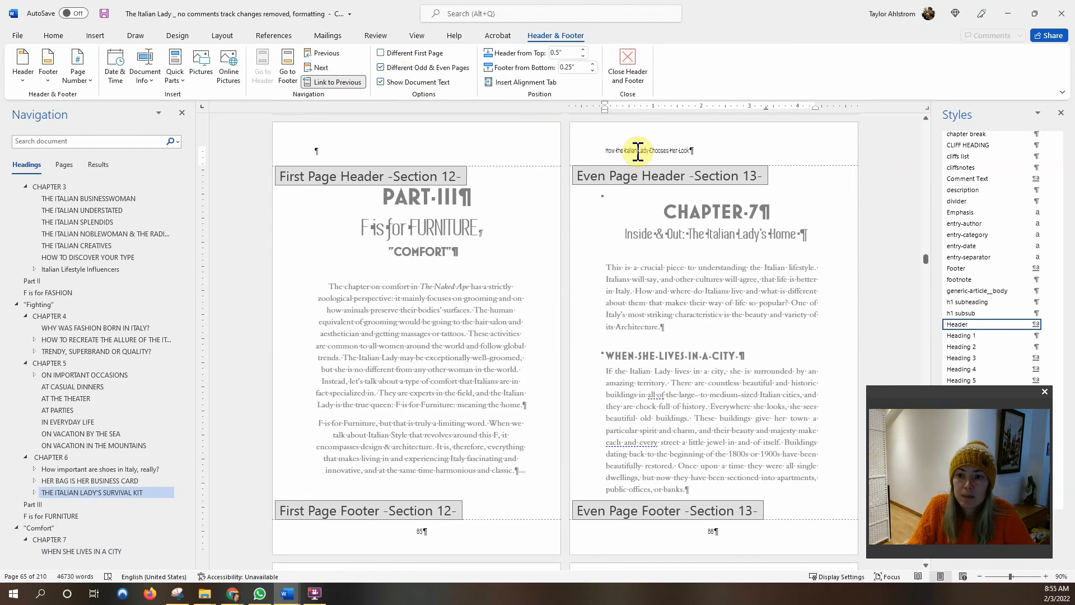
{"action": "left_click", "coordinate": [383, 53]}
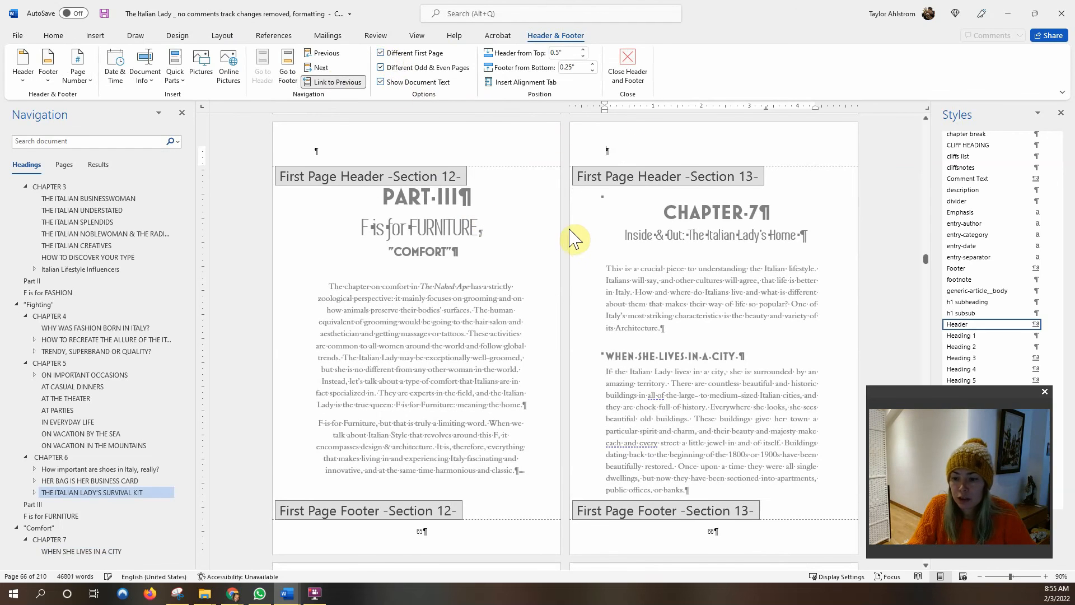
{"action": "scroll", "coordinate": [577, 240], "scroll_direction": "down", "scroll_amount": 3}
{"action": "scroll", "coordinate": [579, 243], "scroll_direction": "up", "scroll_amount": 1}
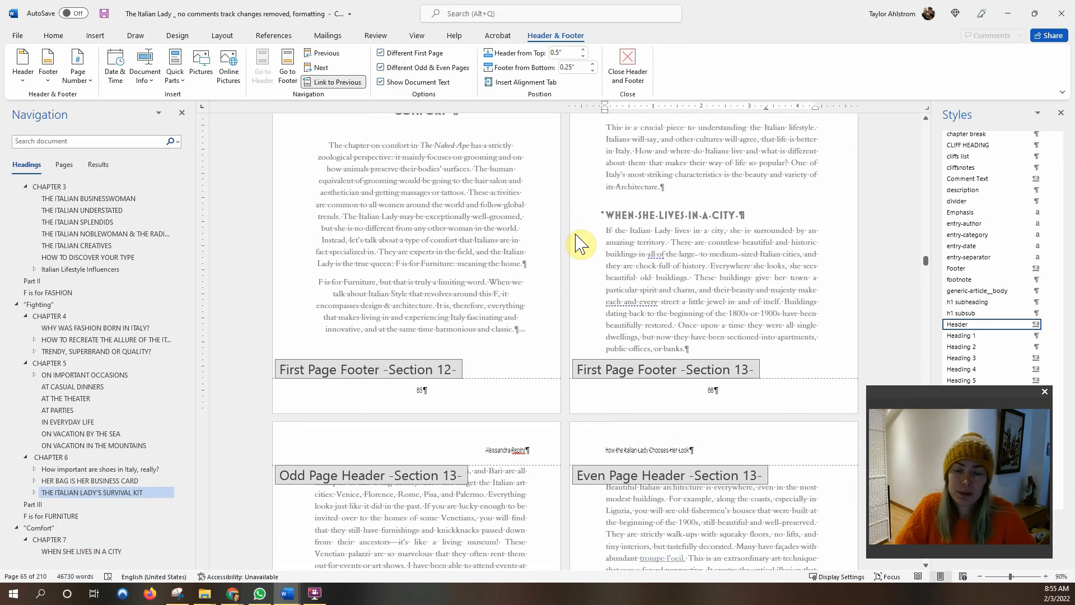
{"action": "scroll", "coordinate": [577, 280], "scroll_direction": "down", "scroll_amount": 4}
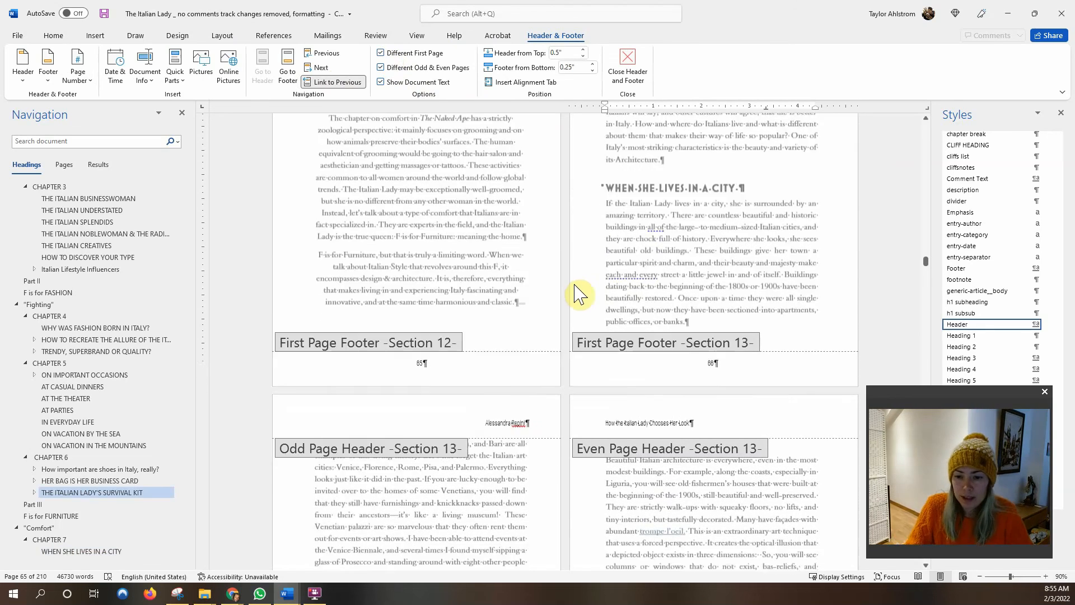
{"action": "scroll", "coordinate": [577, 297], "scroll_direction": "down", "scroll_amount": 2}
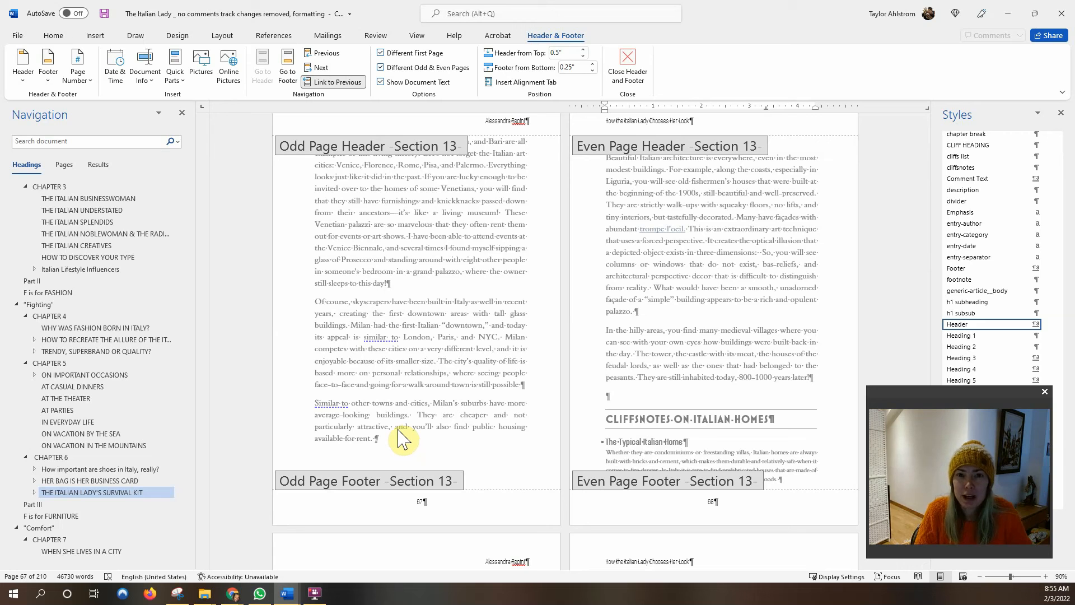
Return to the body text and bring Chapter 6's Wallets and Dogs pages (61–62) into view.
{"action": "double_click", "coordinate": [648, 192]}
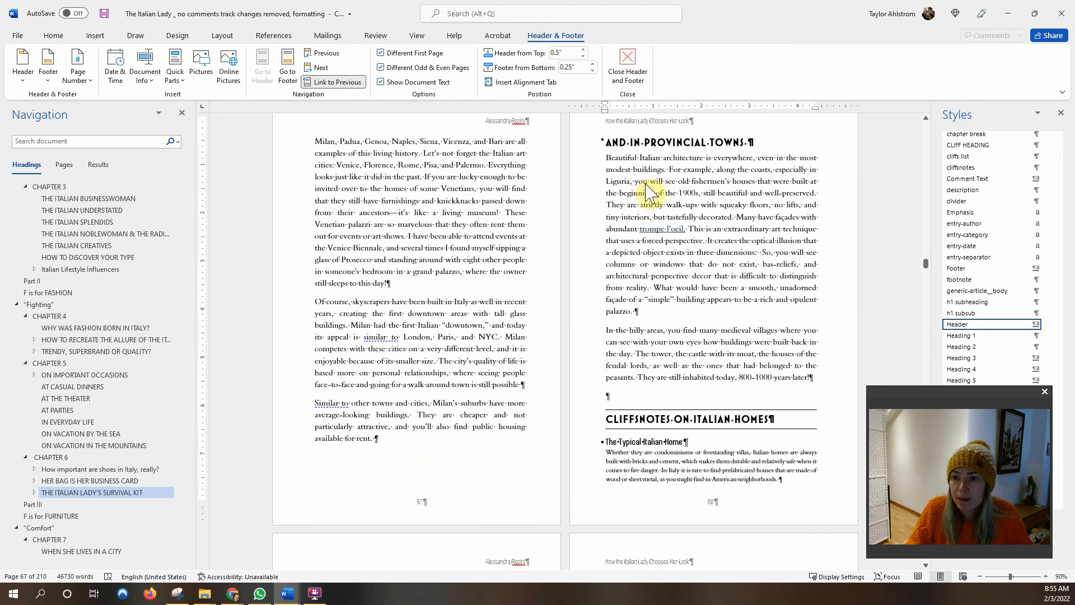
{"action": "scroll", "coordinate": [568, 203], "scroll_direction": "up", "scroll_amount": 3}
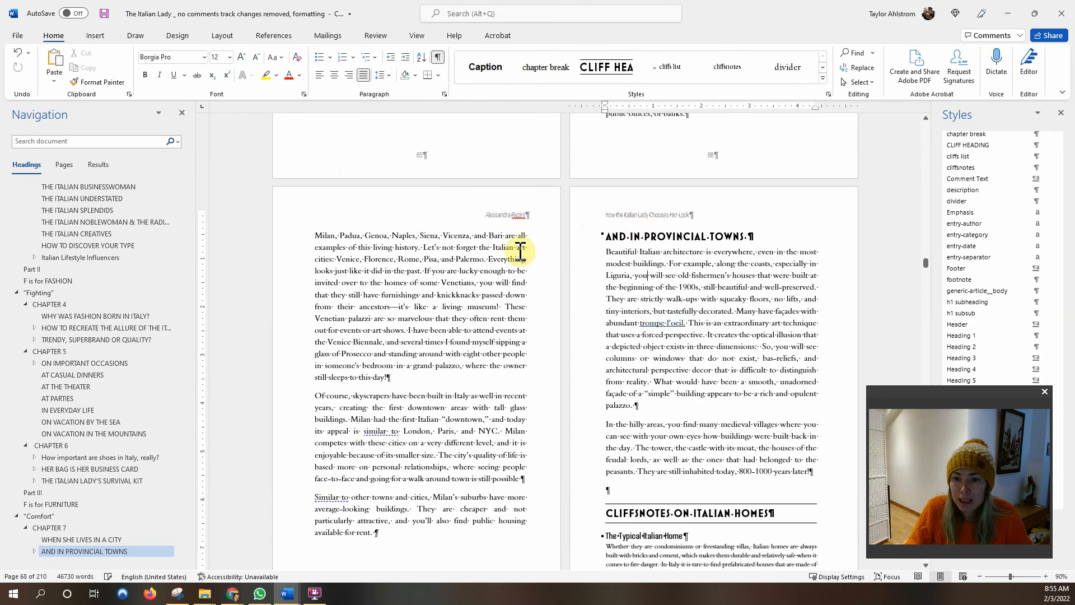
{"action": "scroll", "coordinate": [263, 330], "scroll_direction": "down", "scroll_amount": 10}
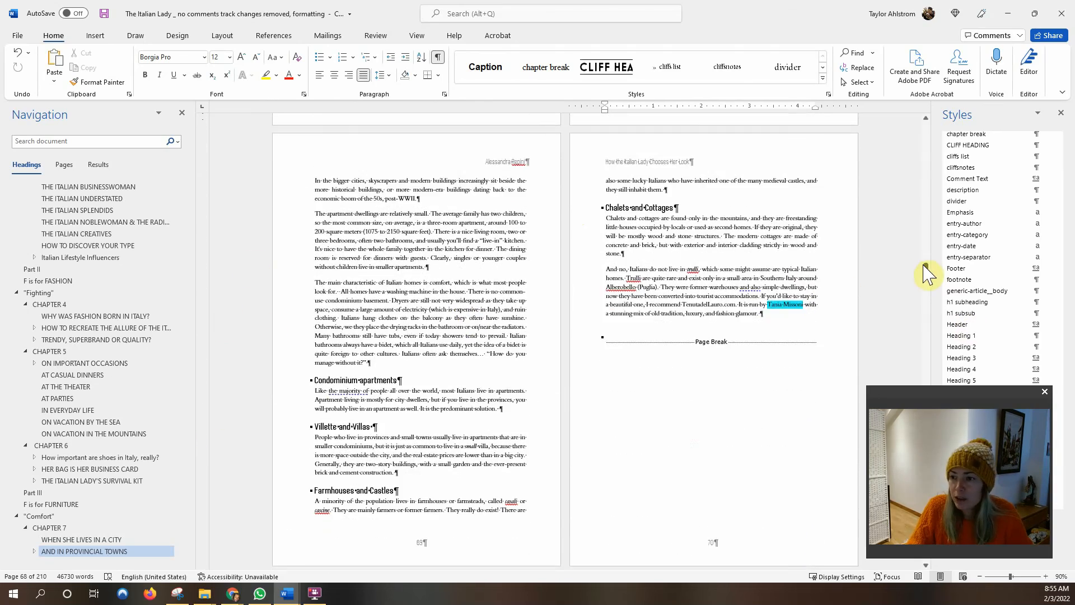
{"action": "left_click_drag", "start_coordinate": [925, 274], "coordinate": [924, 258]}
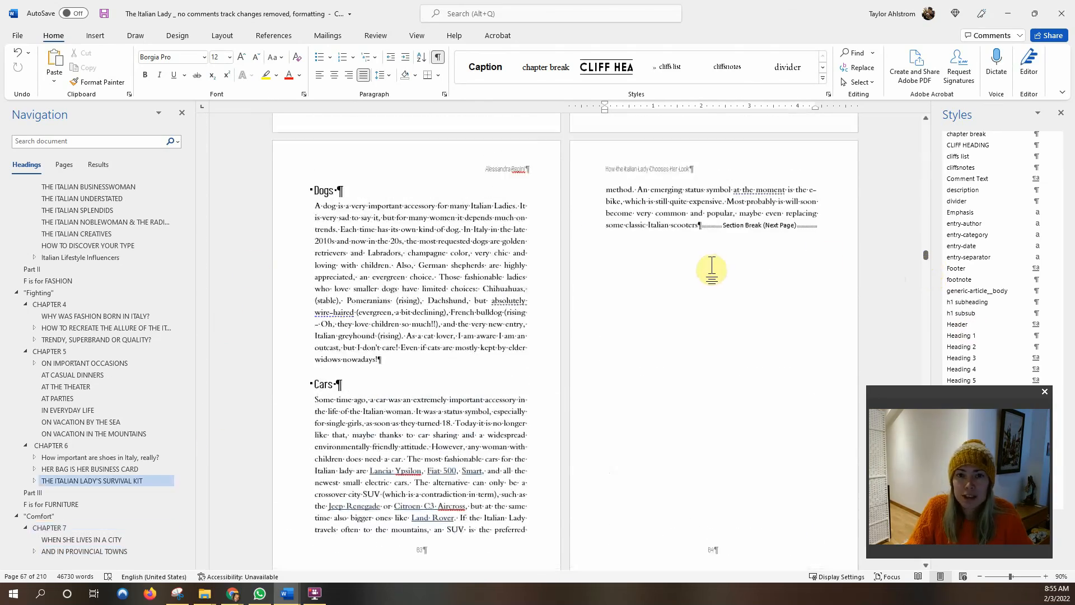
{"action": "scroll", "coordinate": [715, 276], "scroll_direction": "up", "scroll_amount": 5}
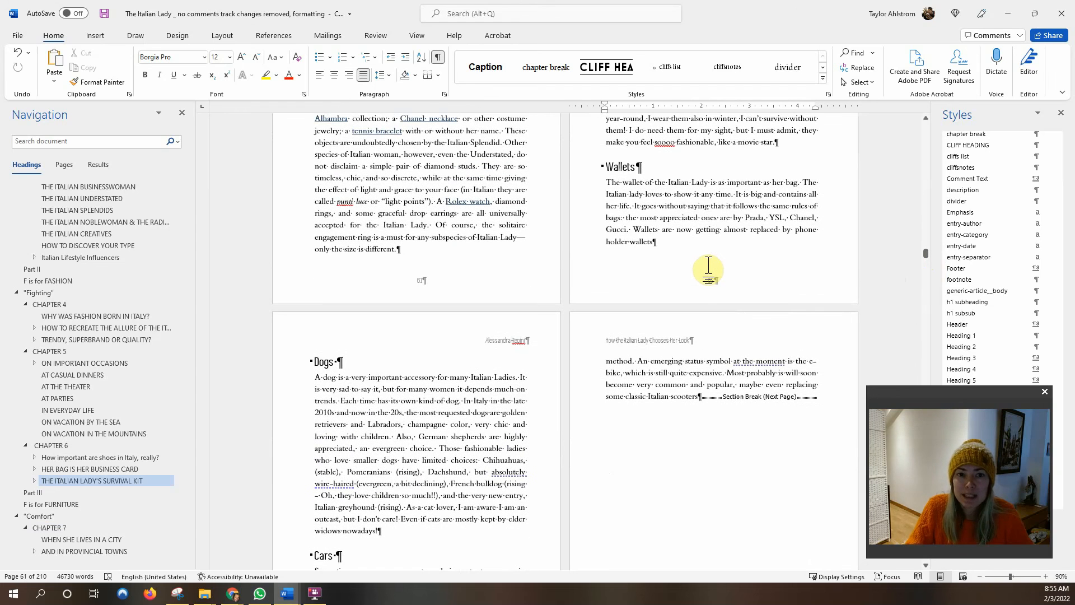